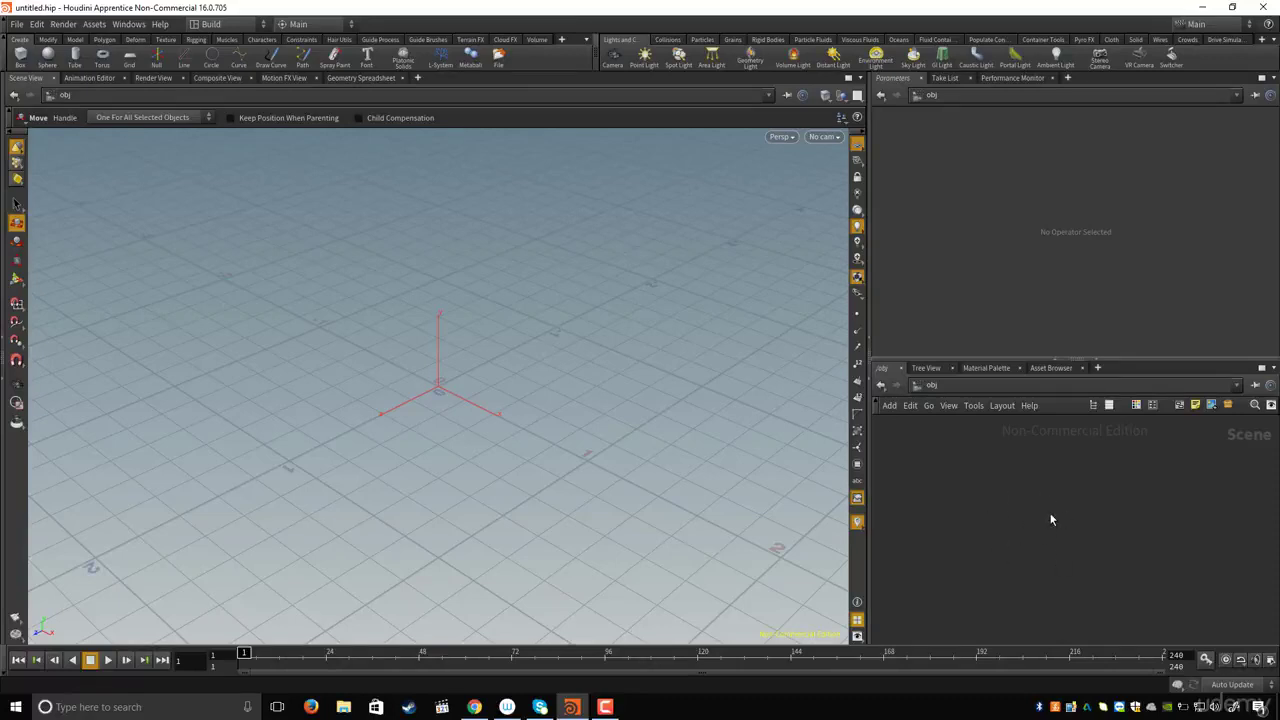
Step: Add a Geometry node, geo1, at the object level from the Tab menu, showing the default cube
key("Tab")
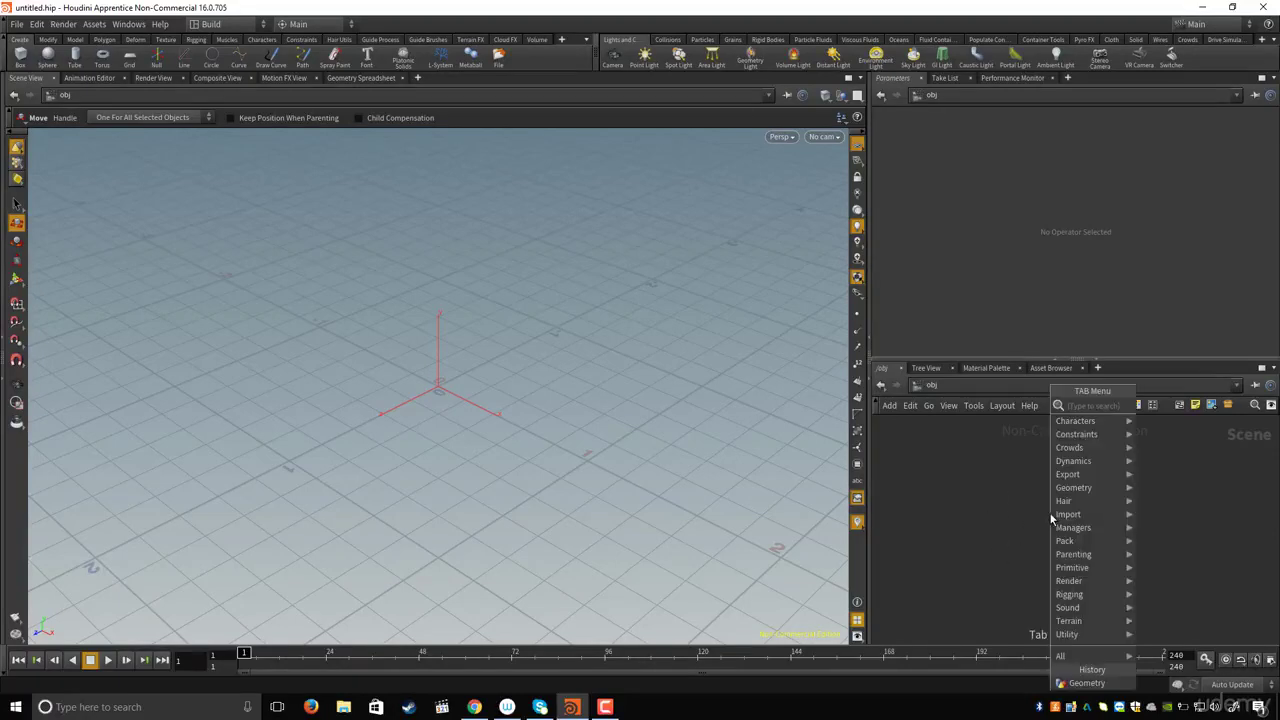
type("geo")
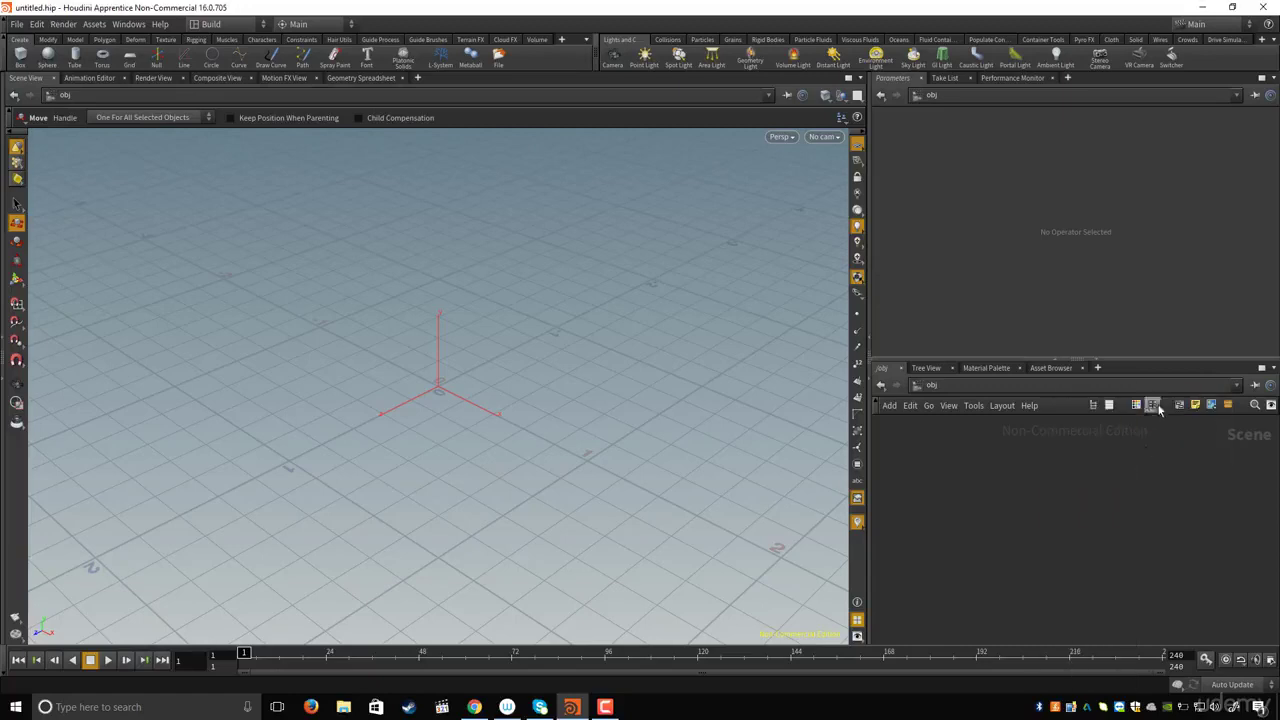
key("Return")
left_click(1031, 516)
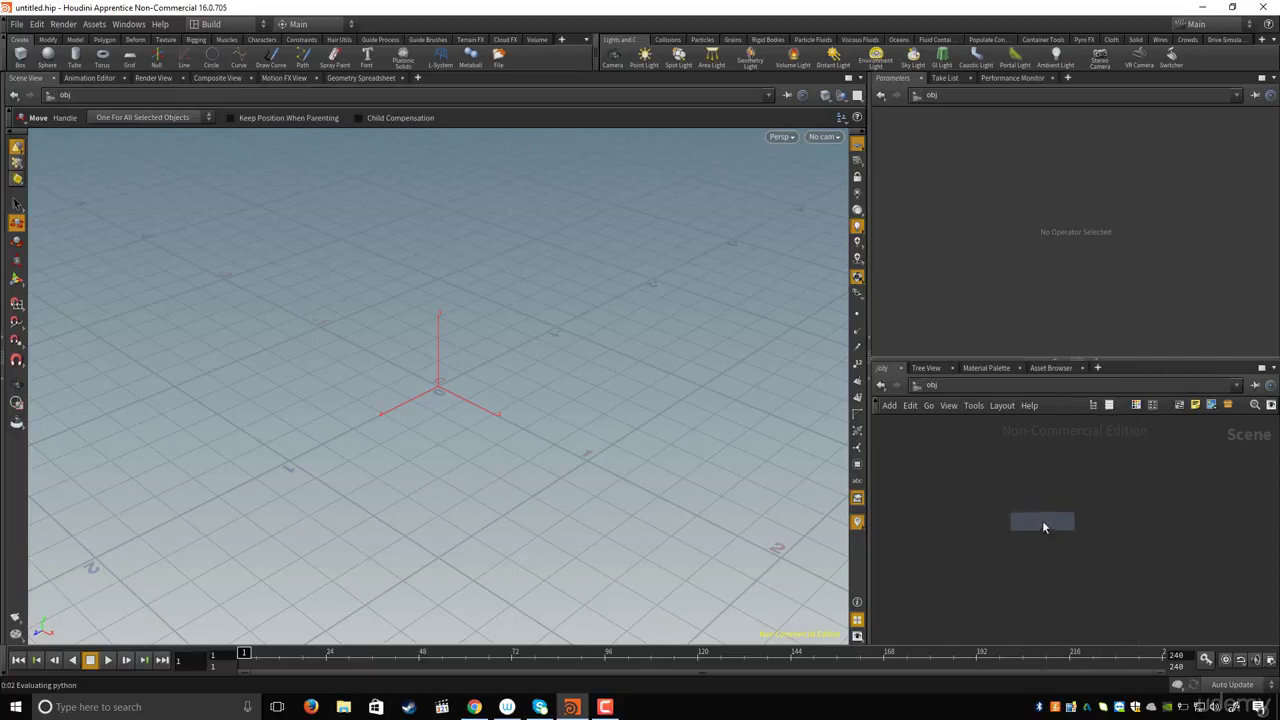
mouse_move(1045, 527)
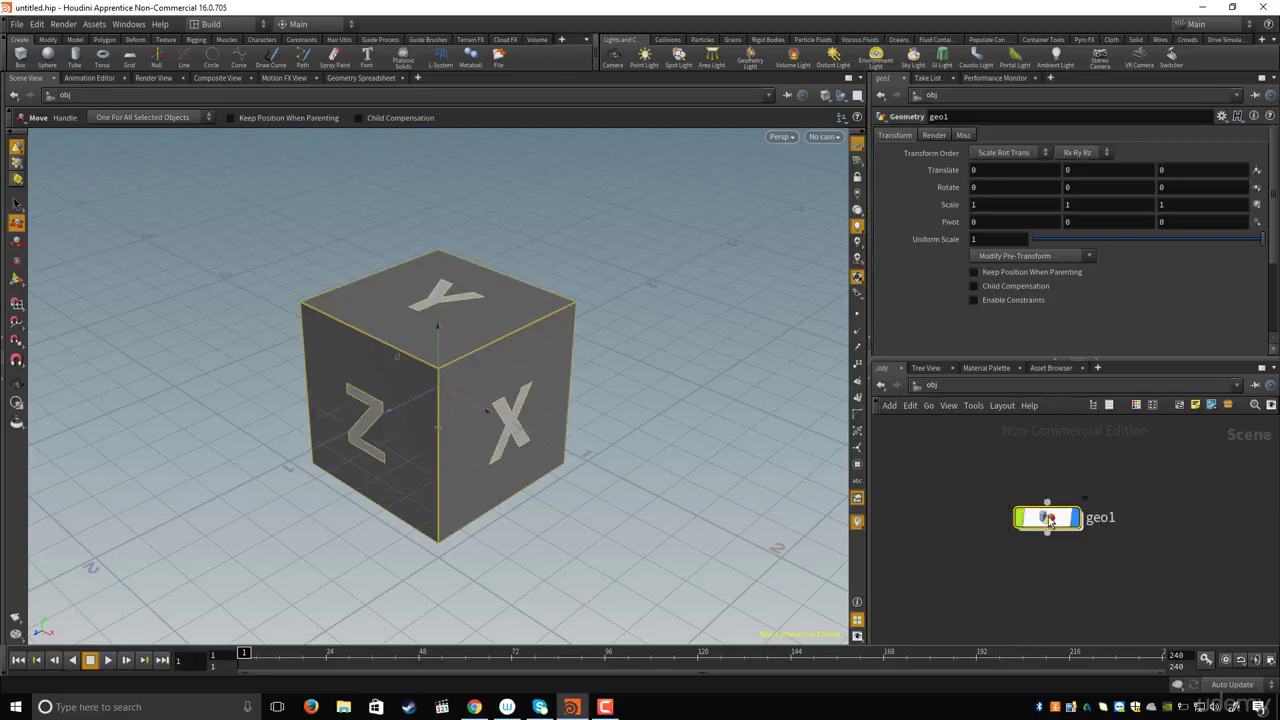
Step: Go inside geo1 and delete its default file1 node, leaving an empty network
double_click(1048, 518)
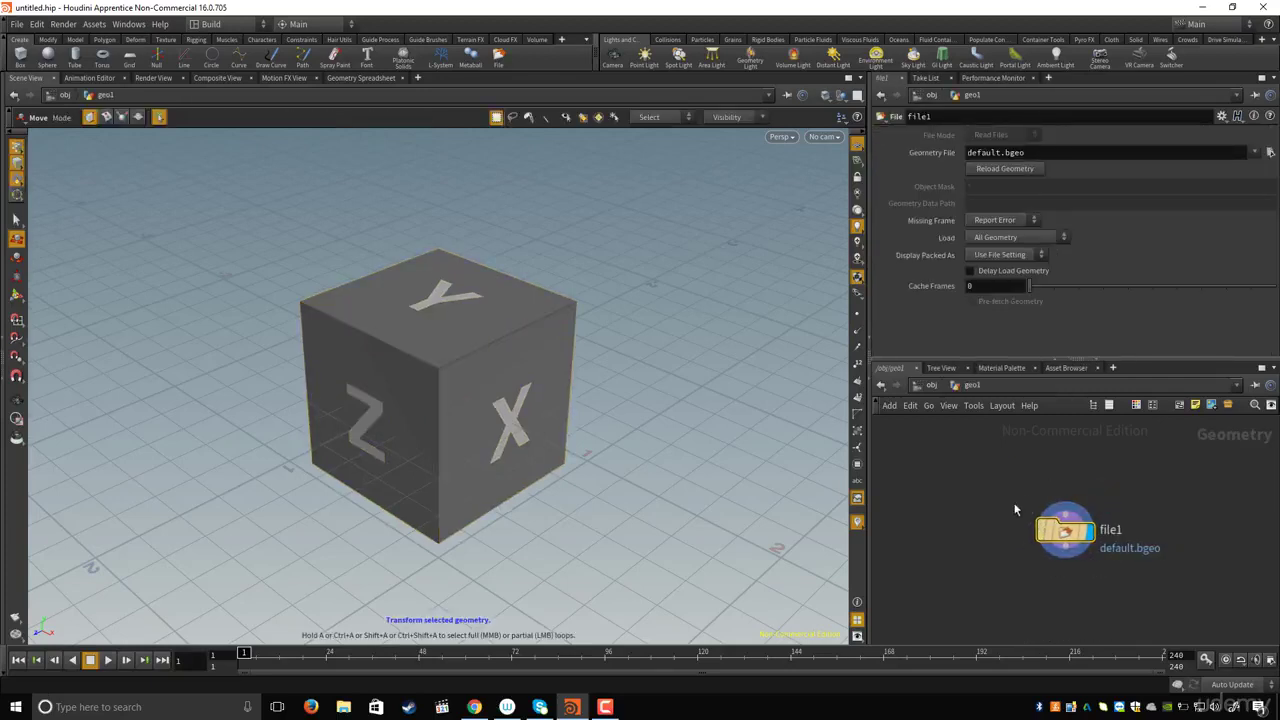
left_click(930, 386)
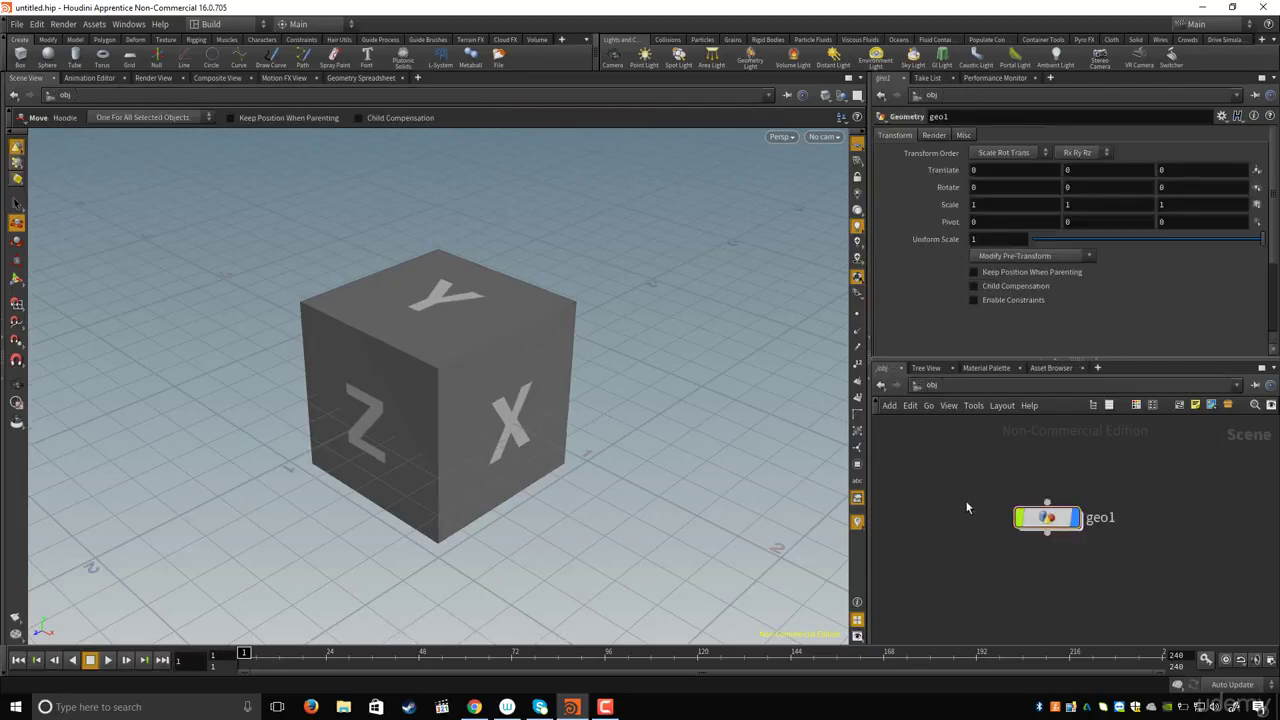
mouse_move(1050, 520)
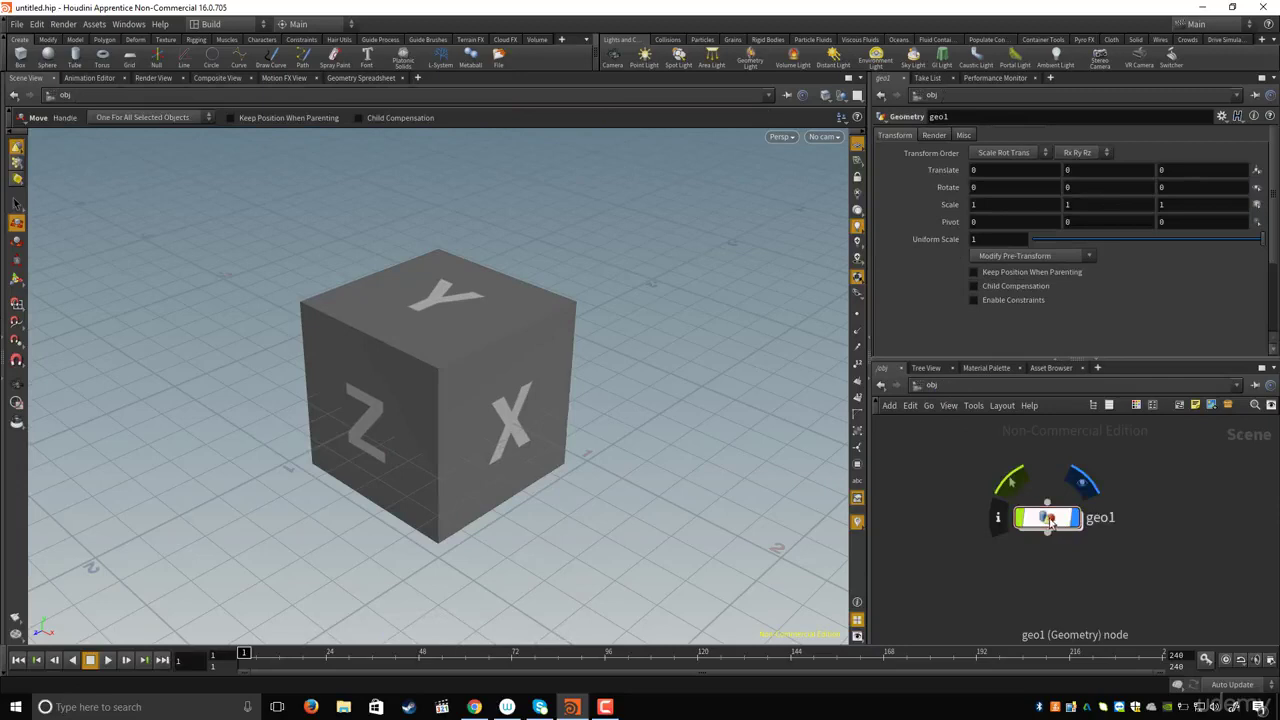
double_click(1048, 520)
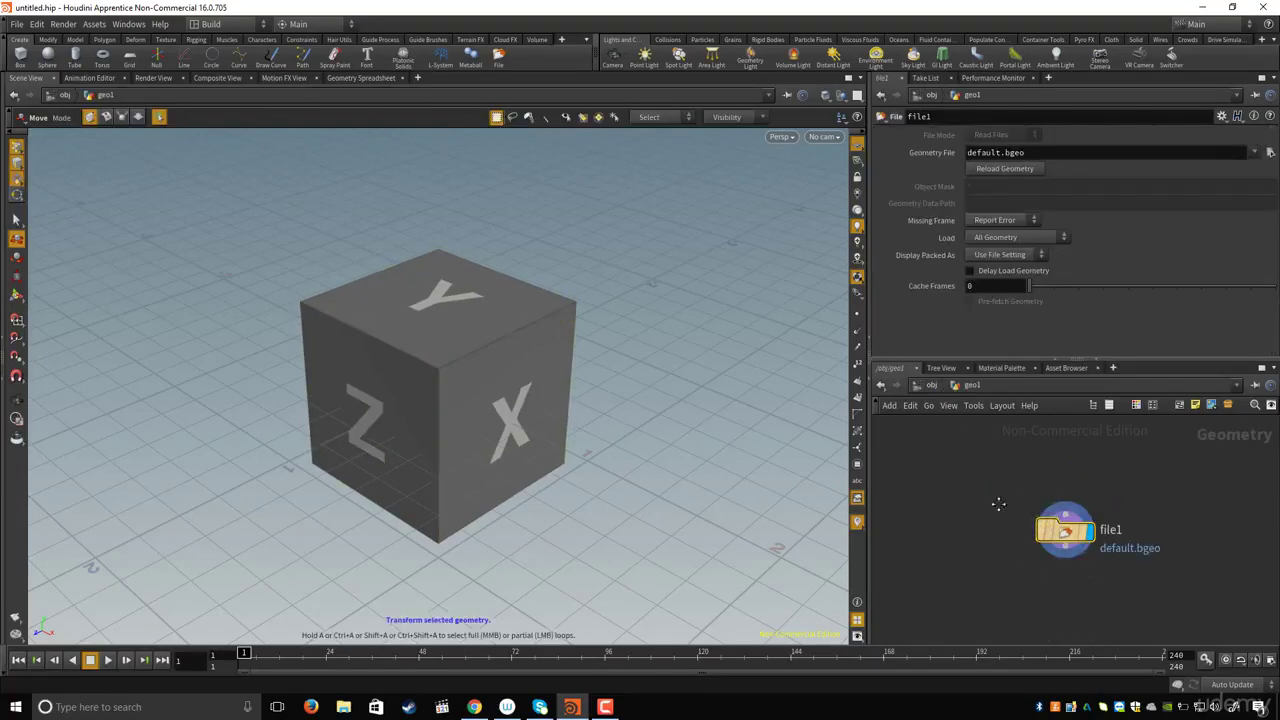
left_click_drag(990, 504, 1129, 574)
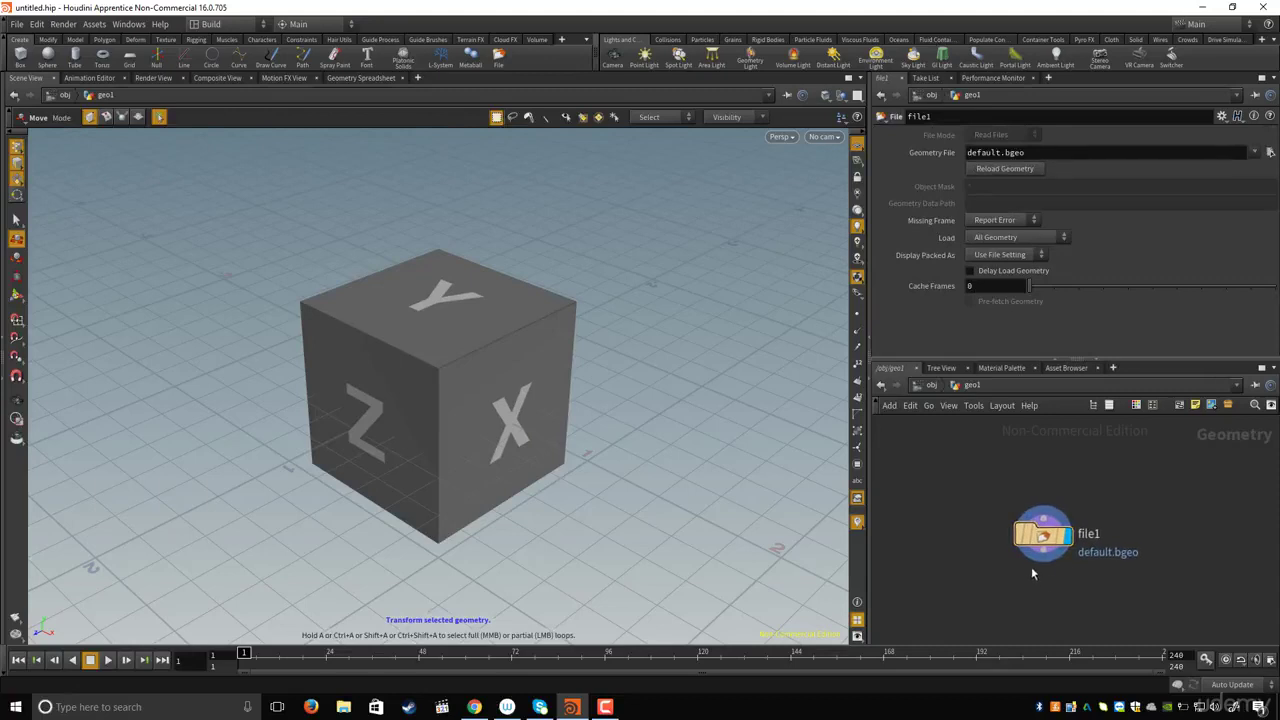
left_click_drag(968, 498, 1122, 579)
mouse_move(1010, 538)
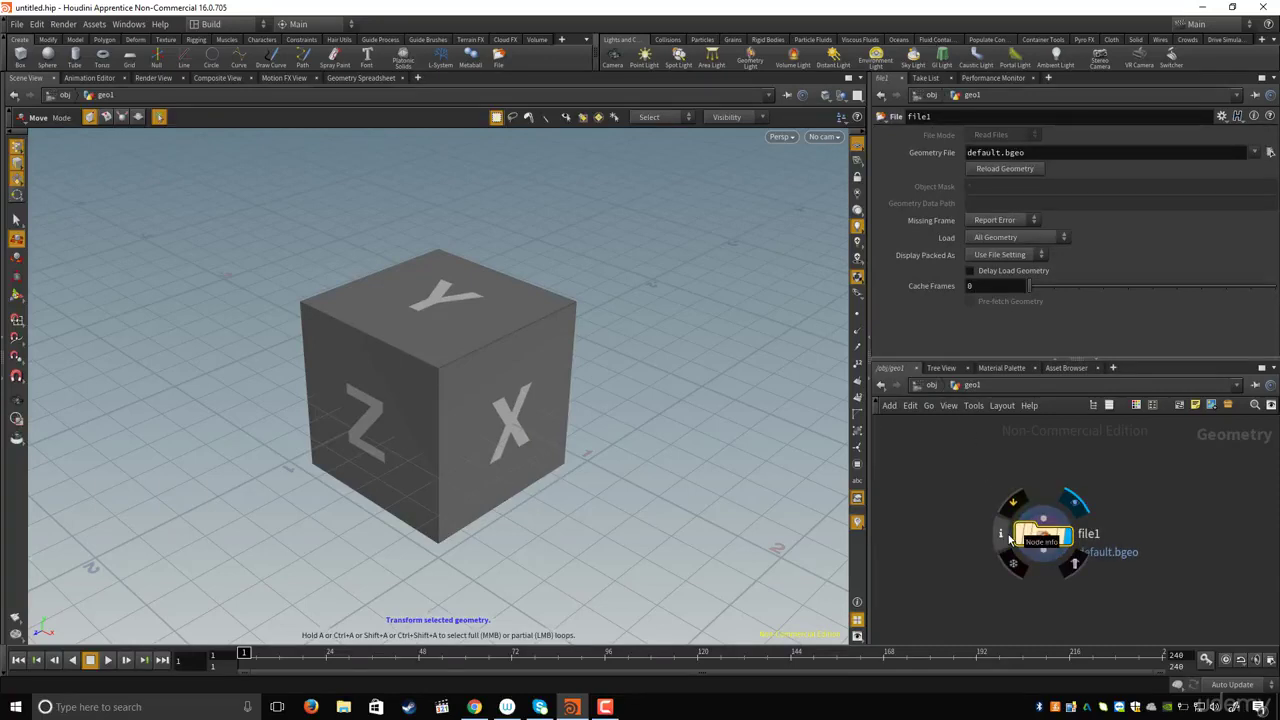
key("Delete")
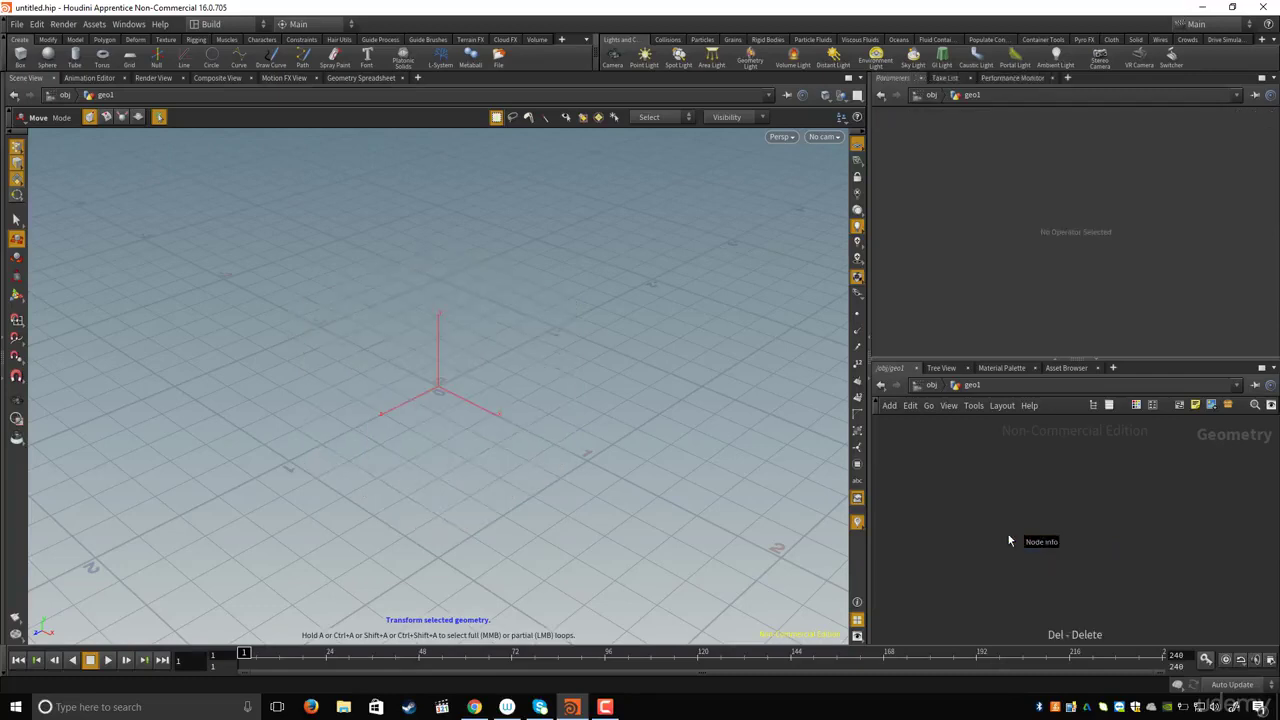
Step: Add a box1 node inside geo1
key("Tab")
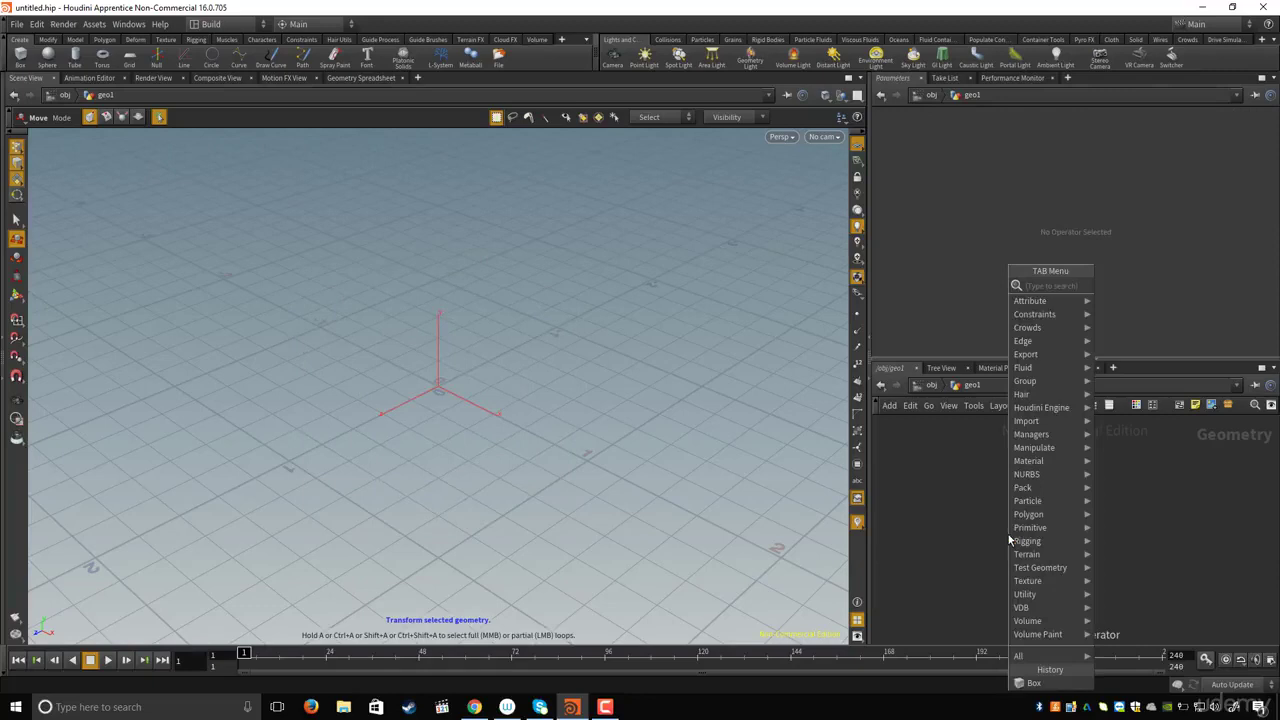
type("box")
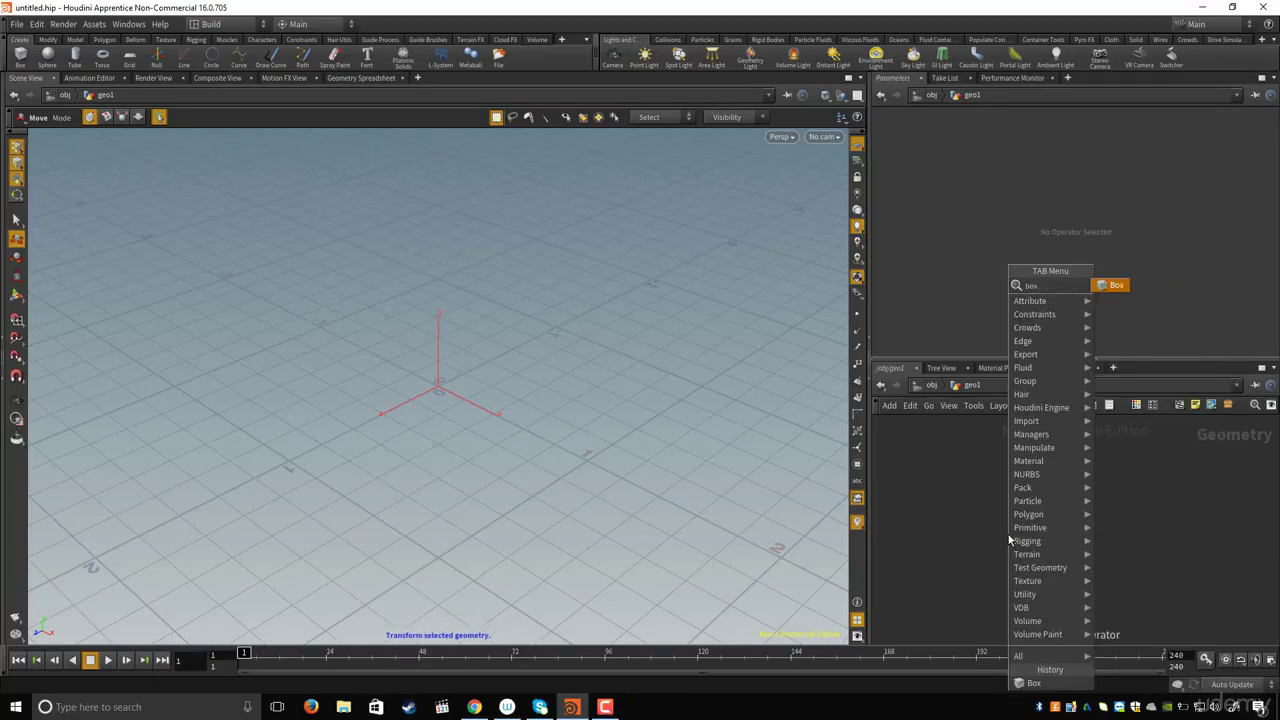
left_click(1112, 285)
left_click(1131, 522)
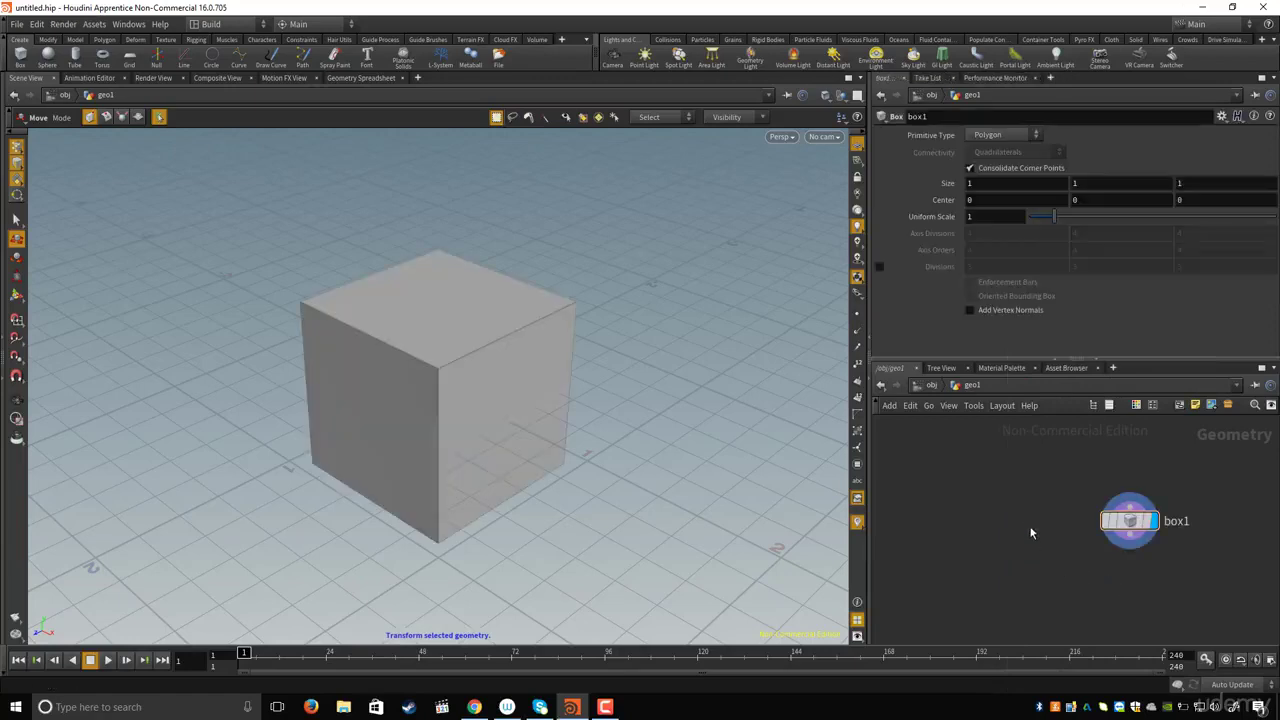
Step: Add a sphere1 node and move it left so it sits level with box1
key("Tab")
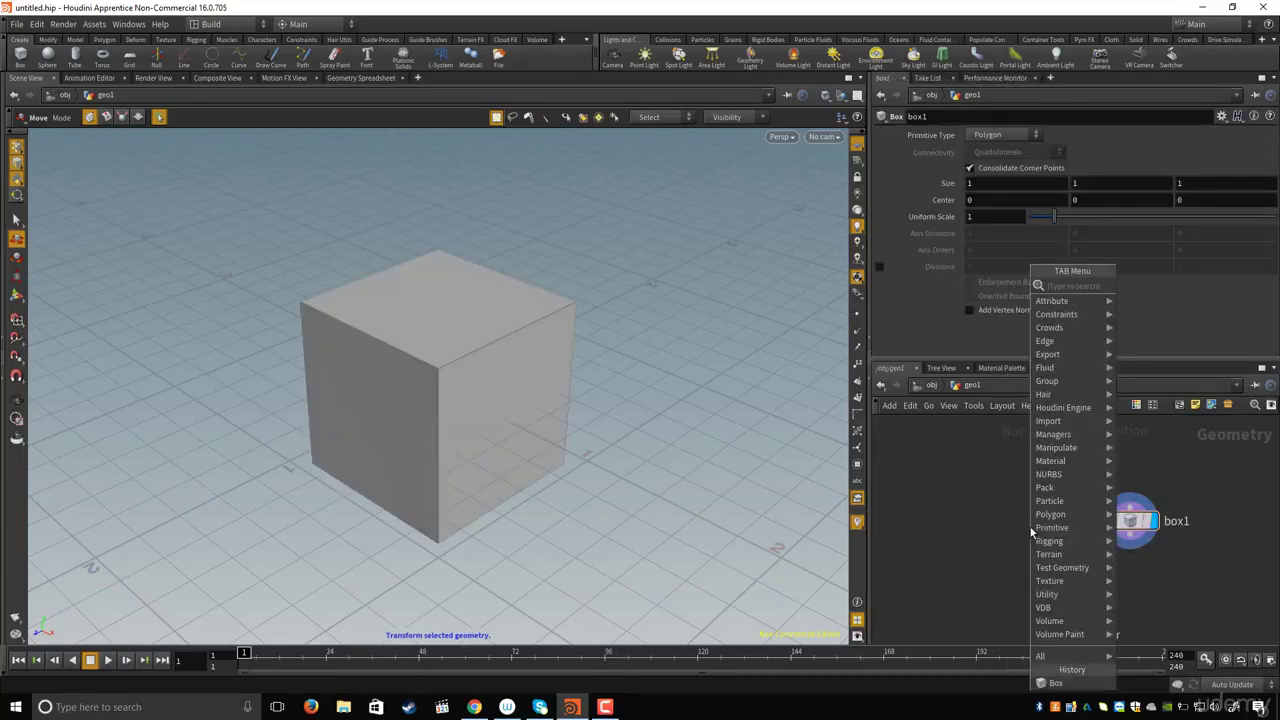
type("spne")
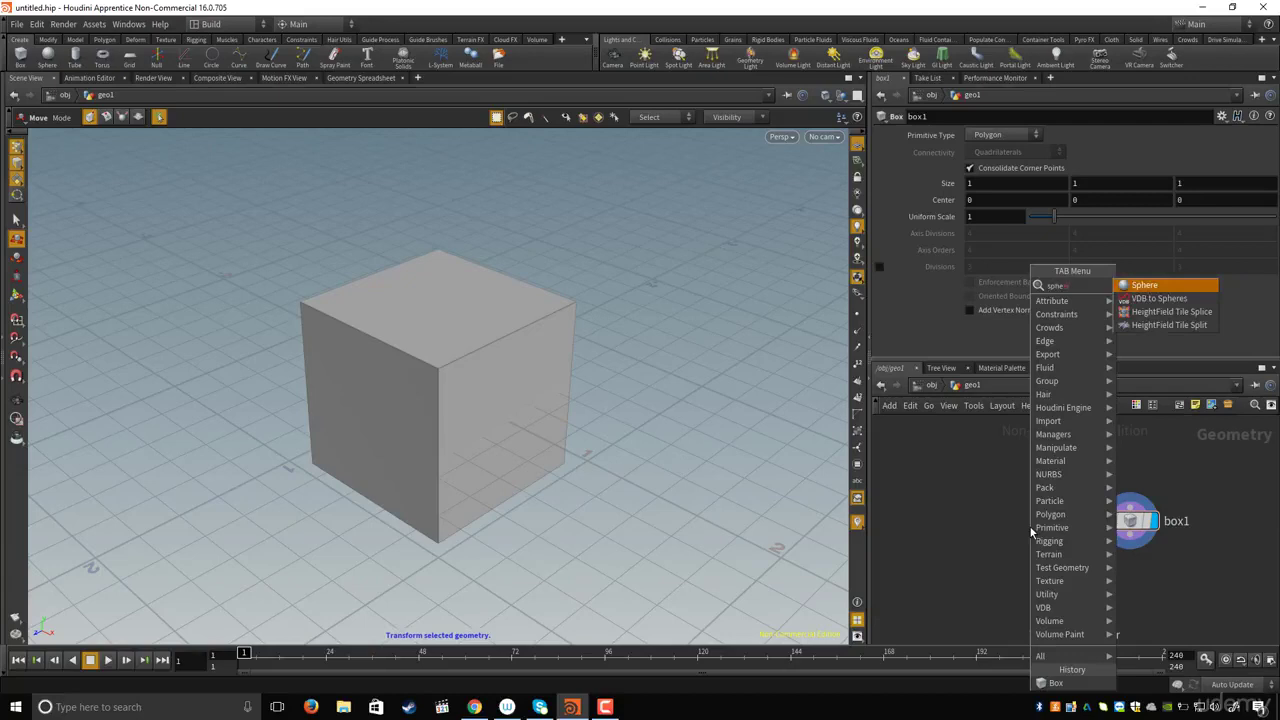
key("Return")
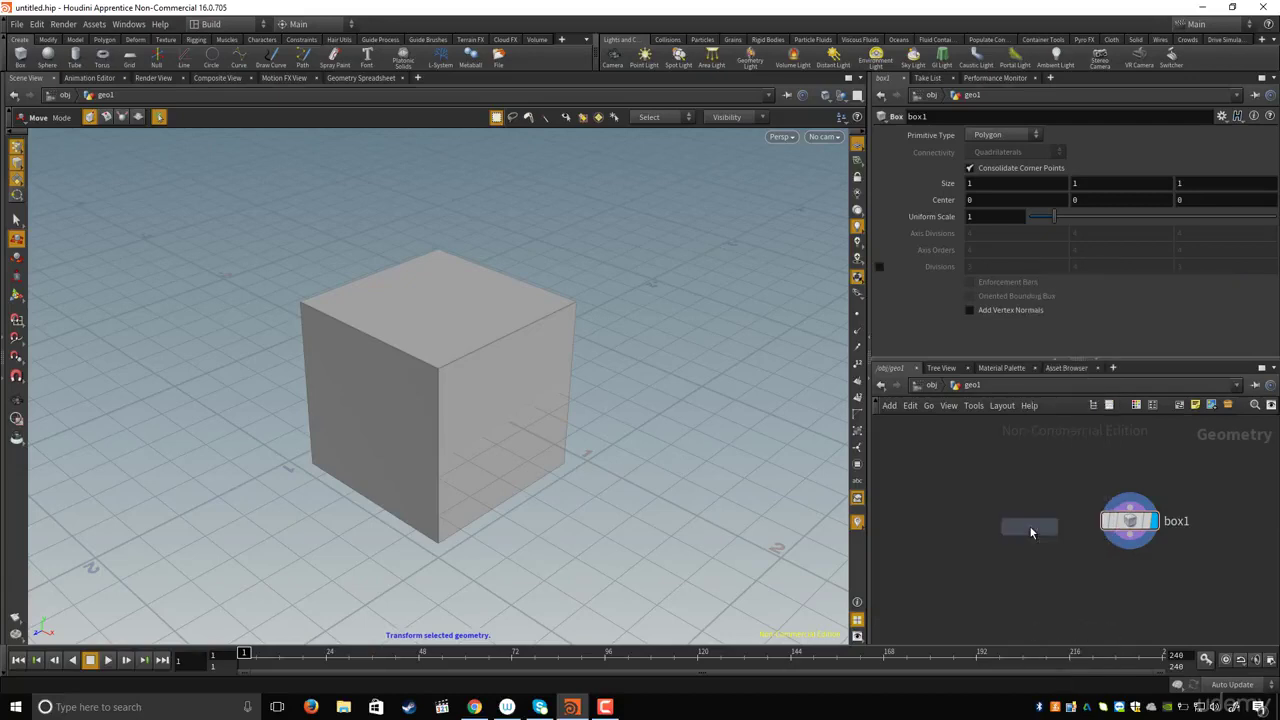
left_click(1032, 532)
left_click_drag(1032, 532, 963, 526)
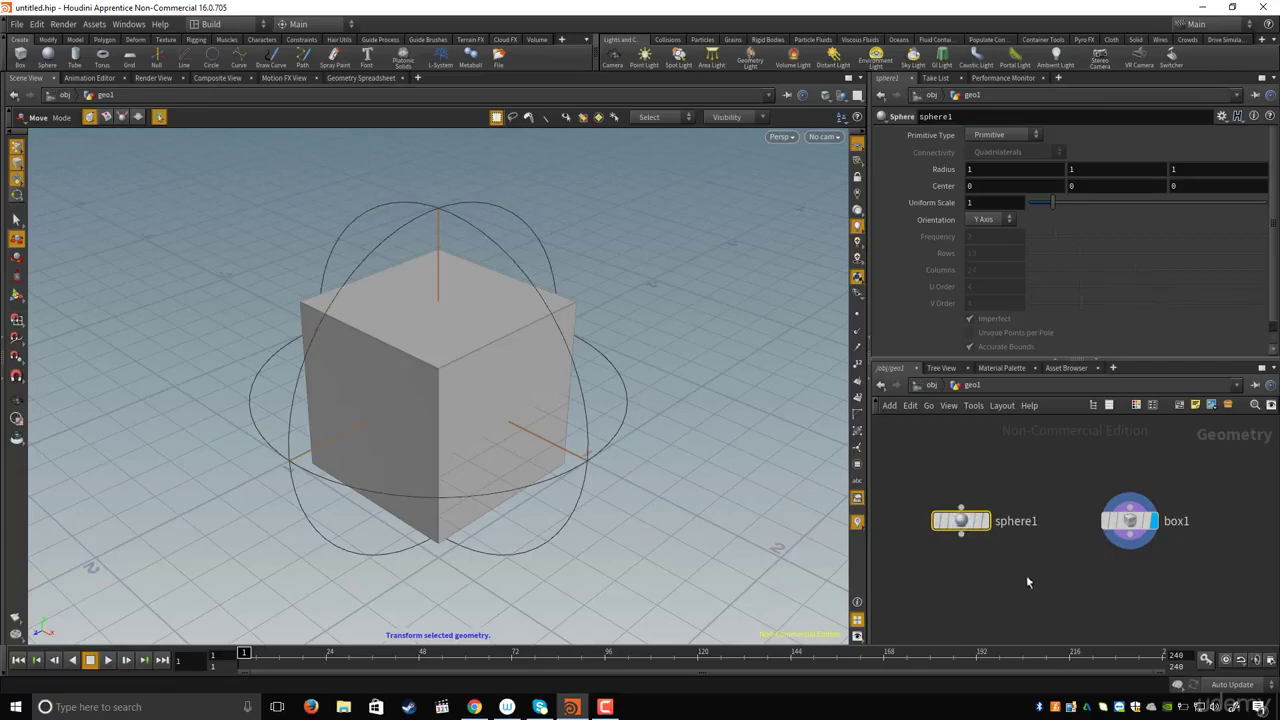
scroll(1033, 563, "up", 2)
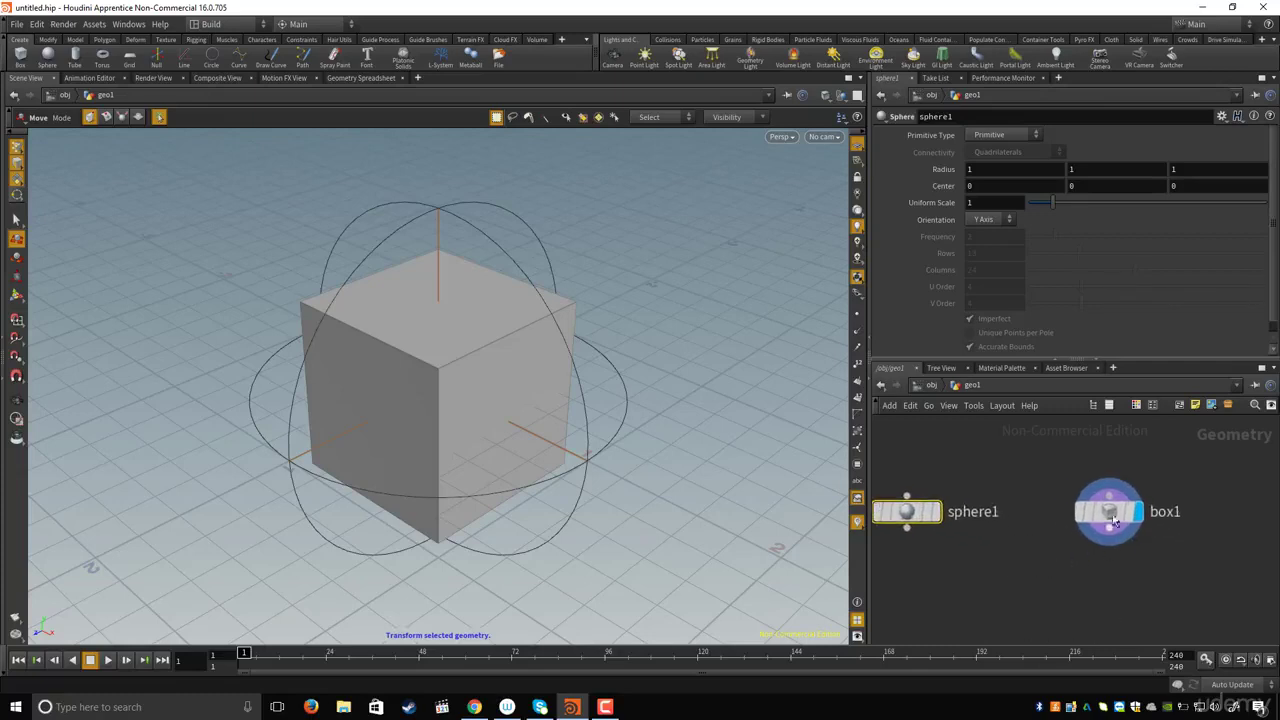
Step: Switch the display flag between sphere1 and box1 to compare them in the viewport
mouse_move(1112, 526)
middle_click_drag(1108, 549, 1057, 591)
mouse_move(1008, 512)
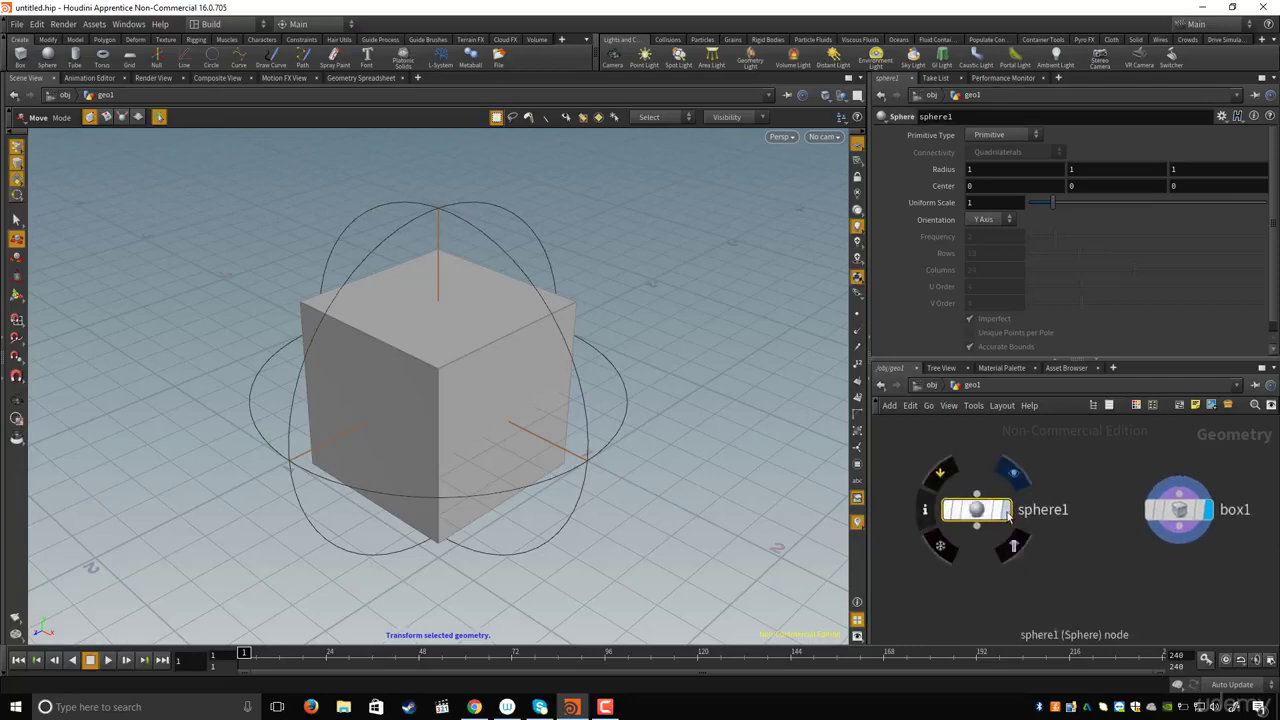
left_click(1008, 512)
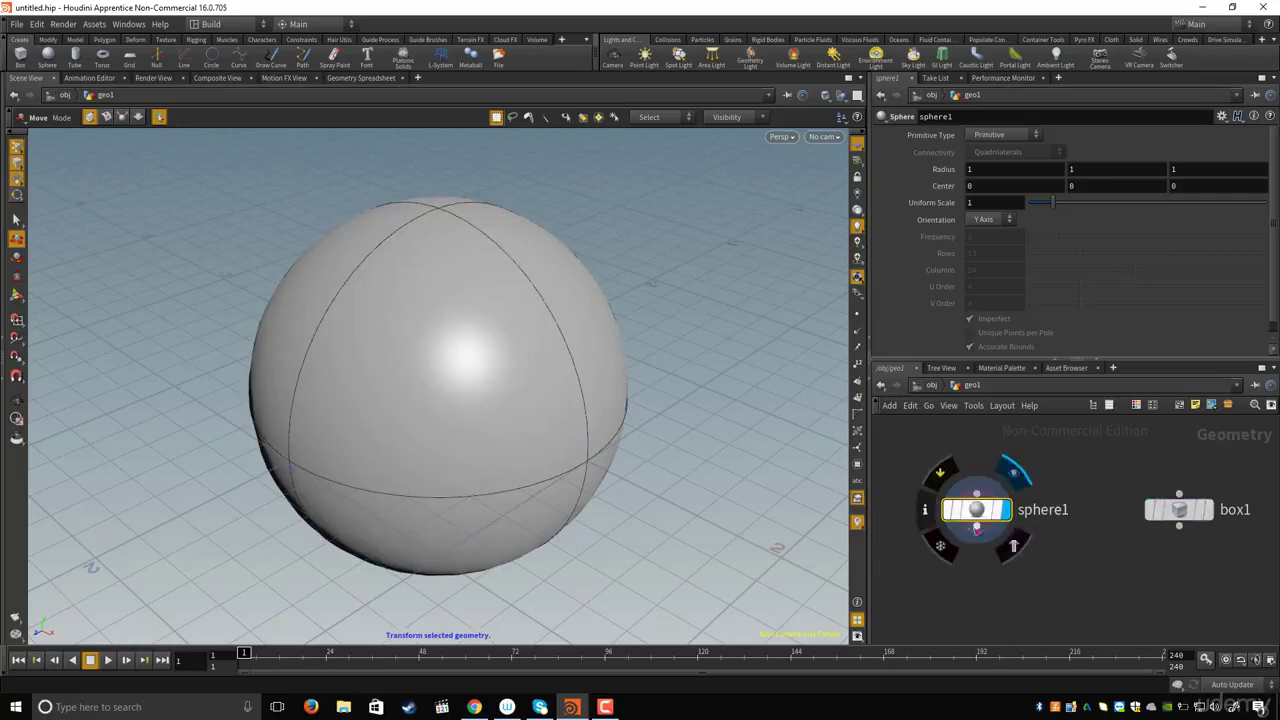
key("h")
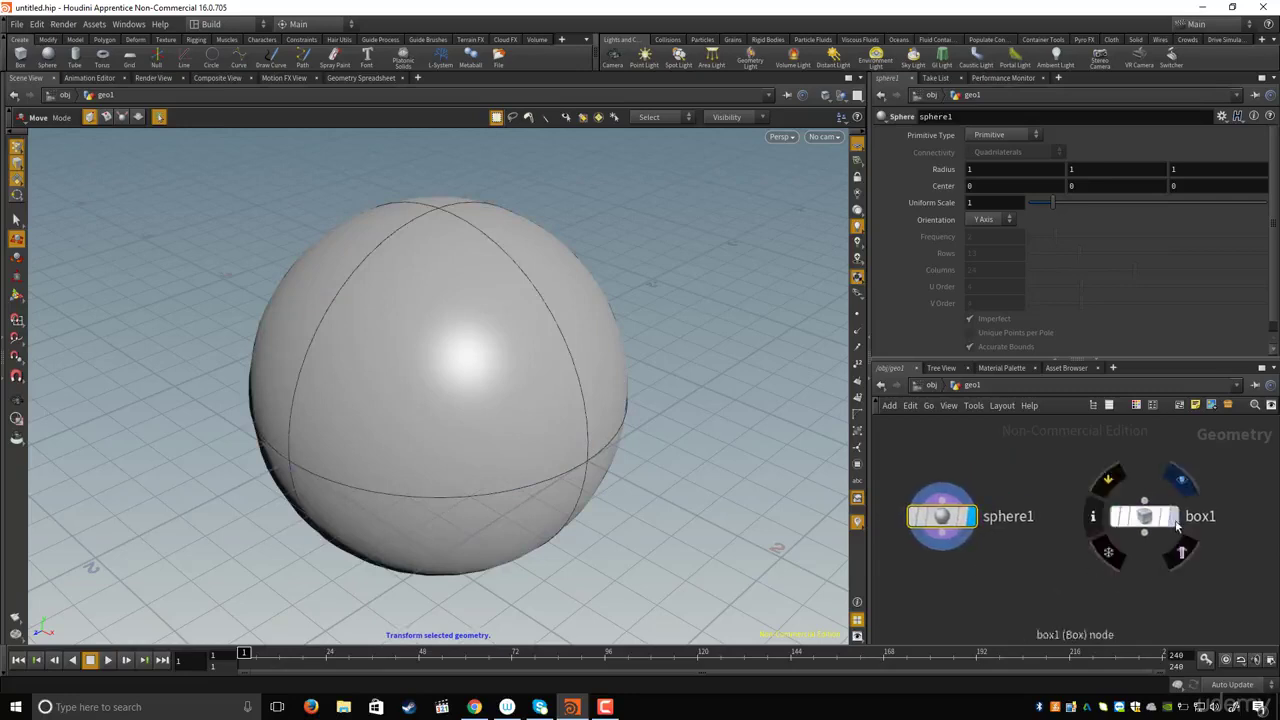
left_click(1172, 518)
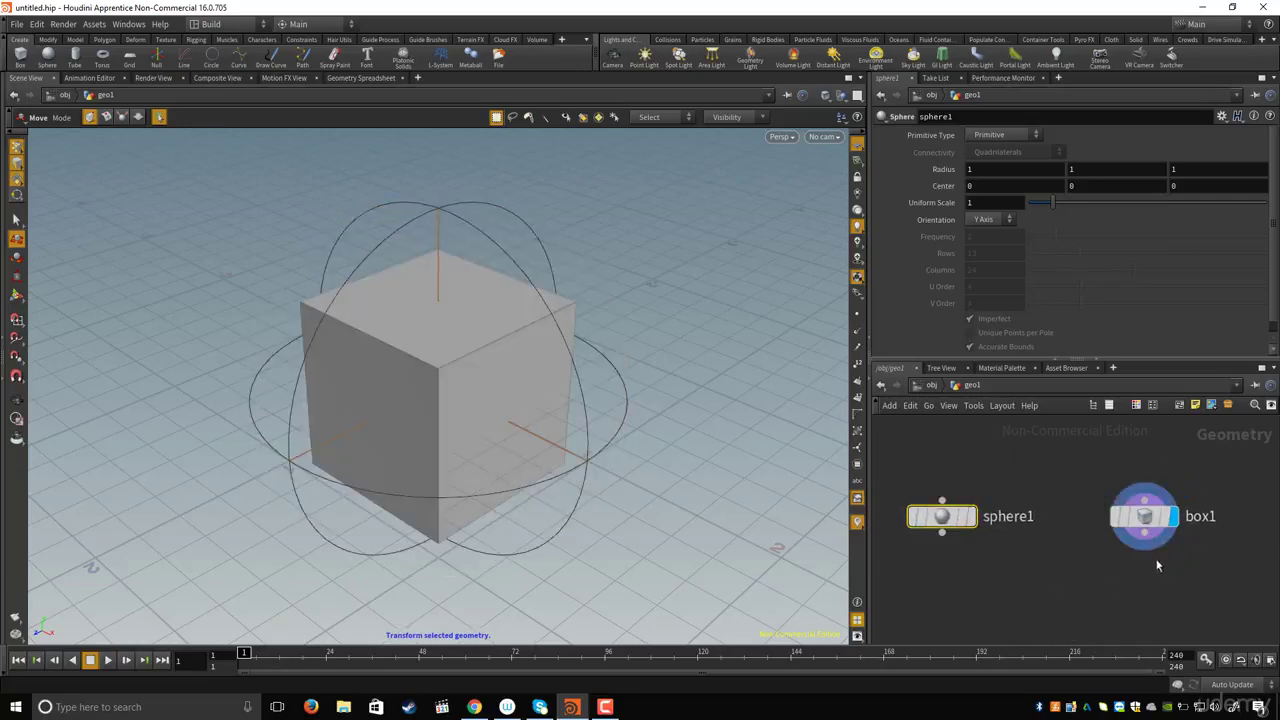
key("h")
mouse_move(1008, 512)
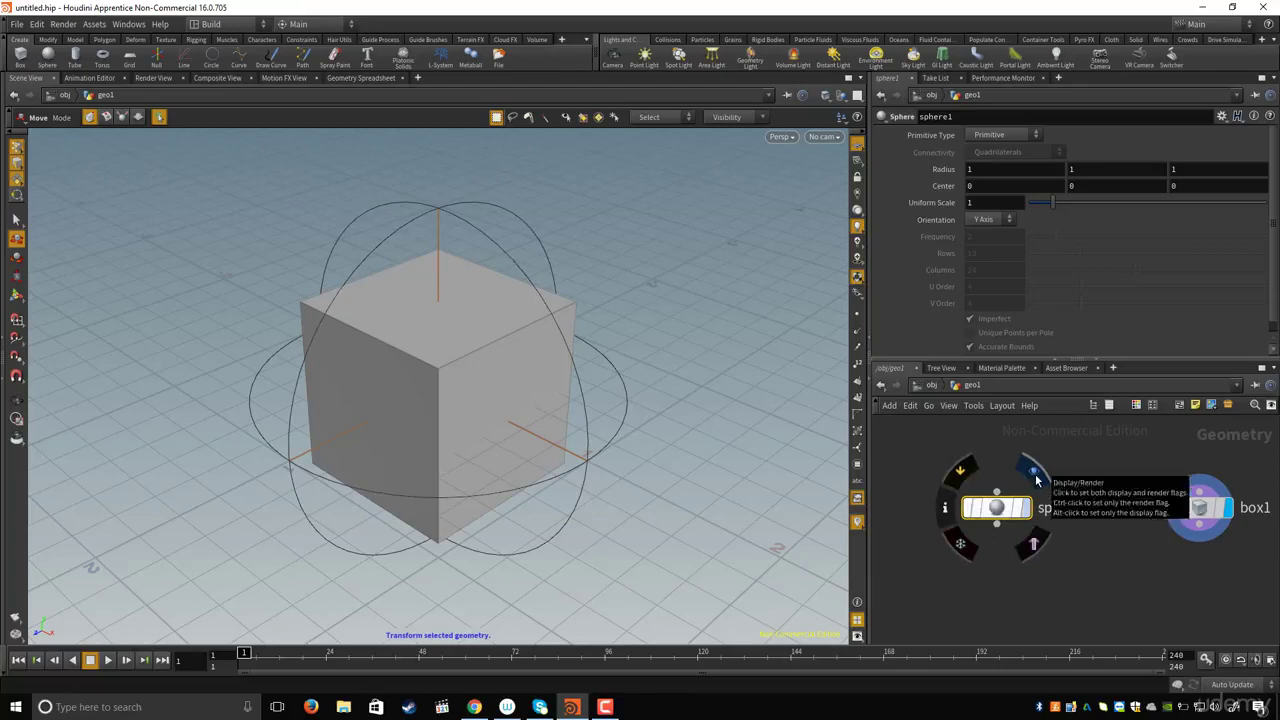
left_click(1032, 478)
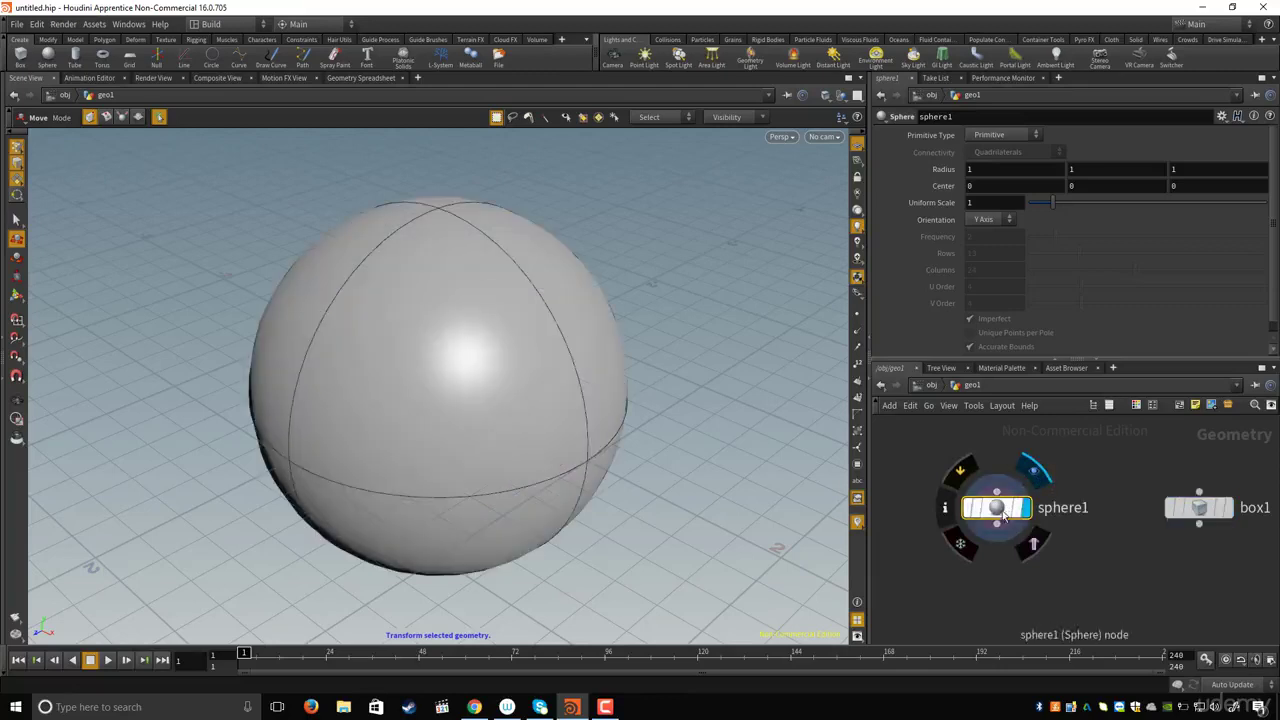
Step: Make box1 the displayed node with the r display-flag box select, showing the cube
middle_click_drag(1130, 576, 1042, 562)
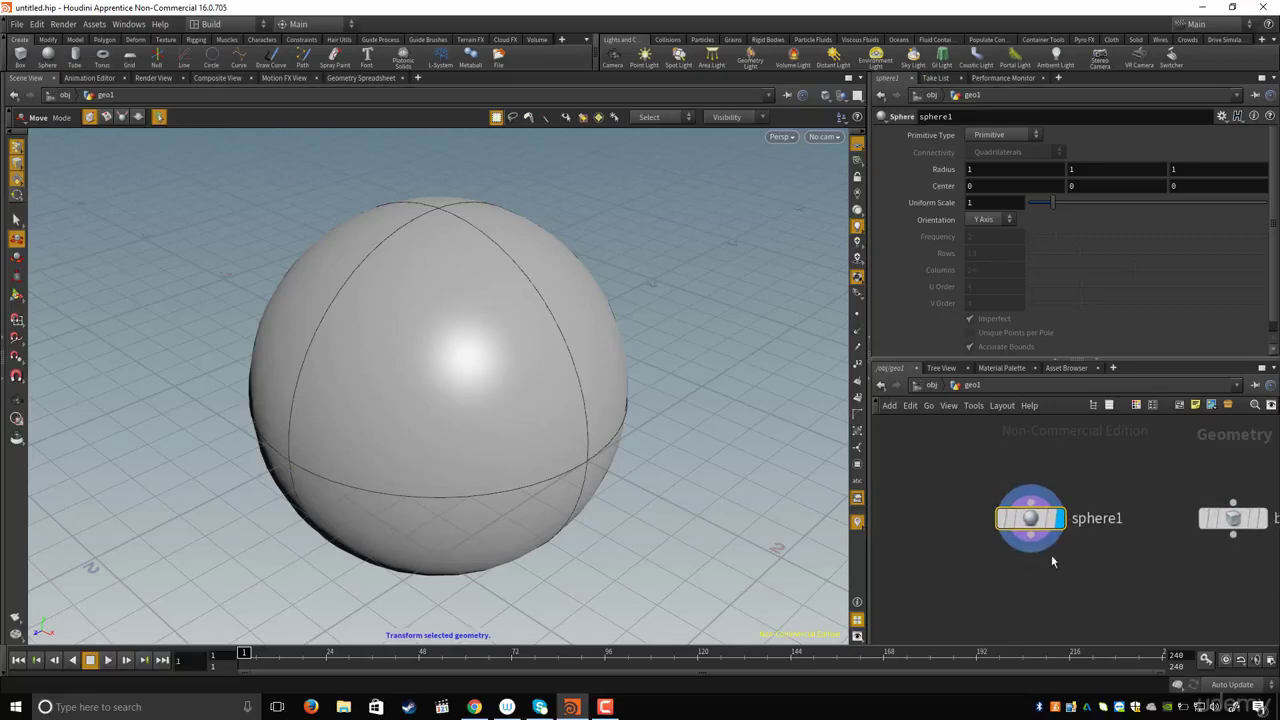
scroll(1051, 562, "down", 3)
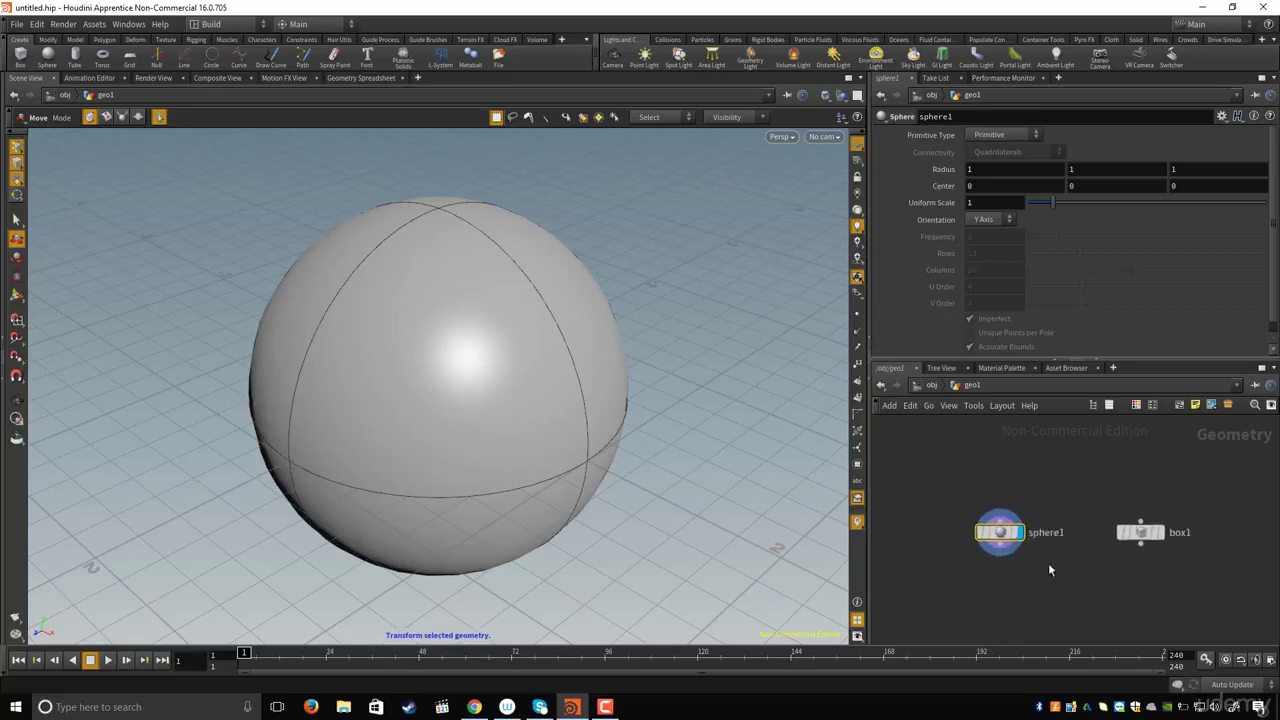
scroll(1050, 565, "up", 2)
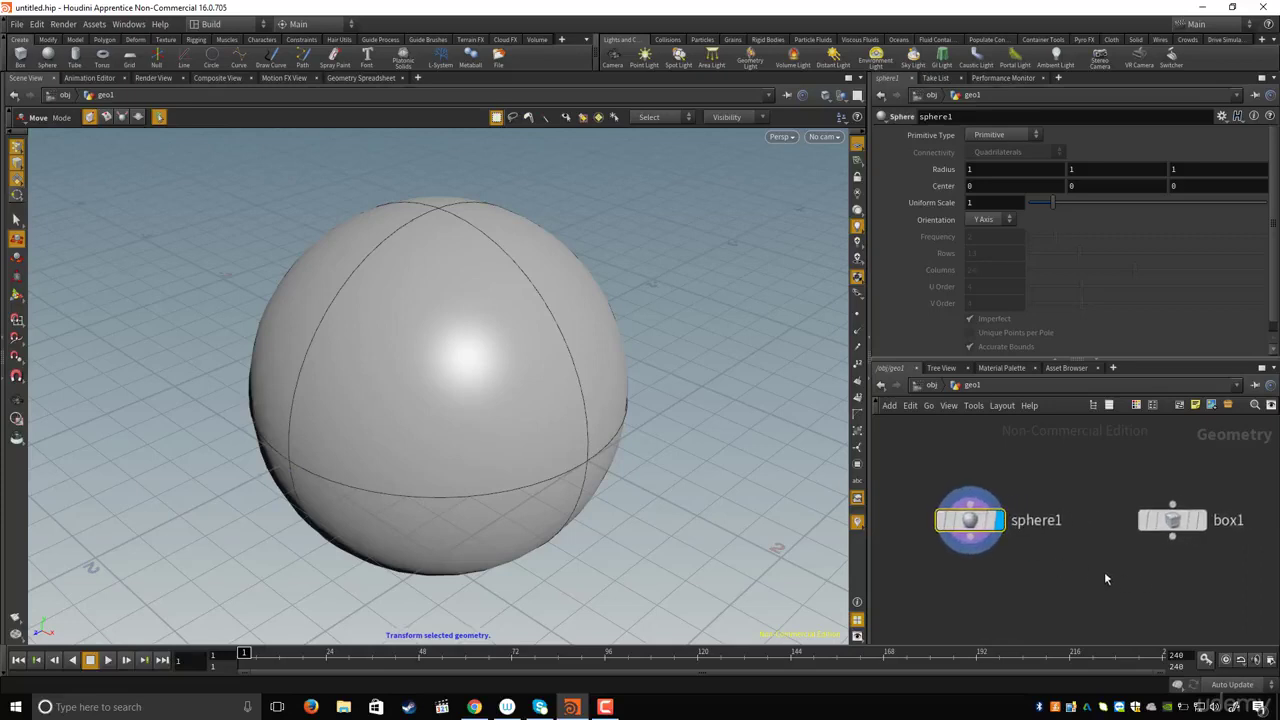
key("r")
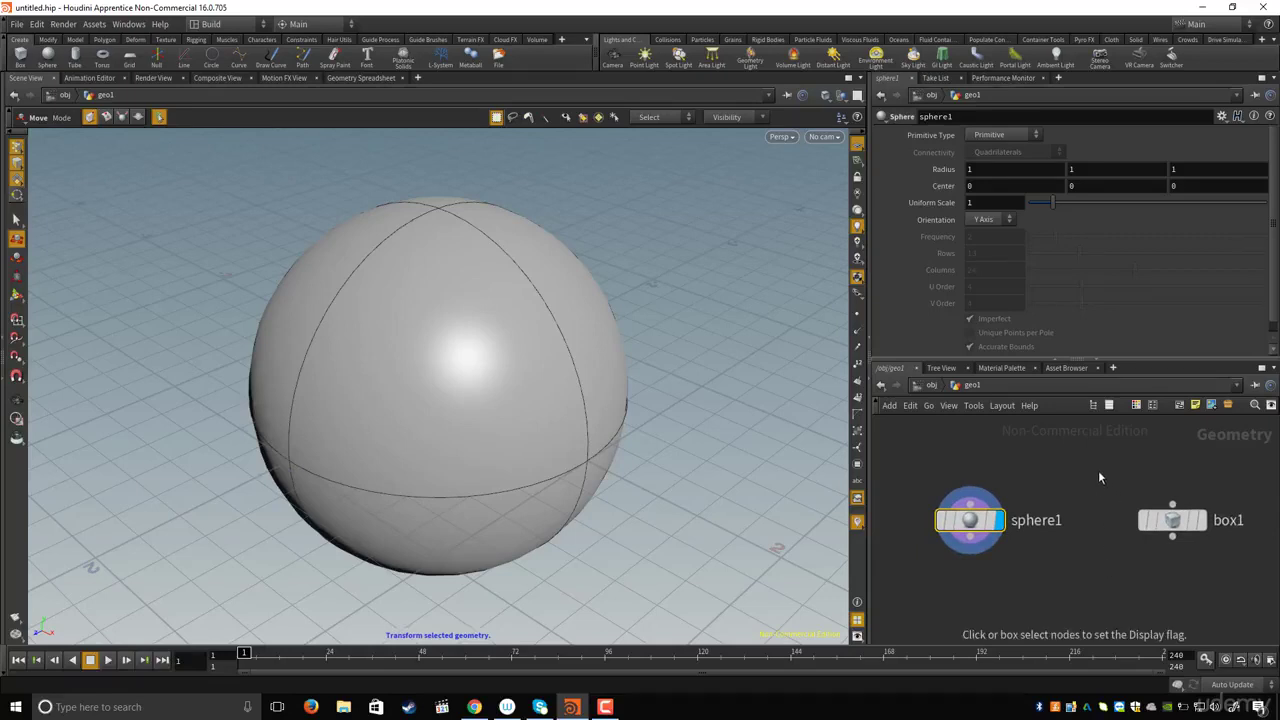
mouse_move(1098, 470)
left_mouse_down()
mouse_move(1224, 568)
mouse_move(1212, 575)
left_mouse_up()
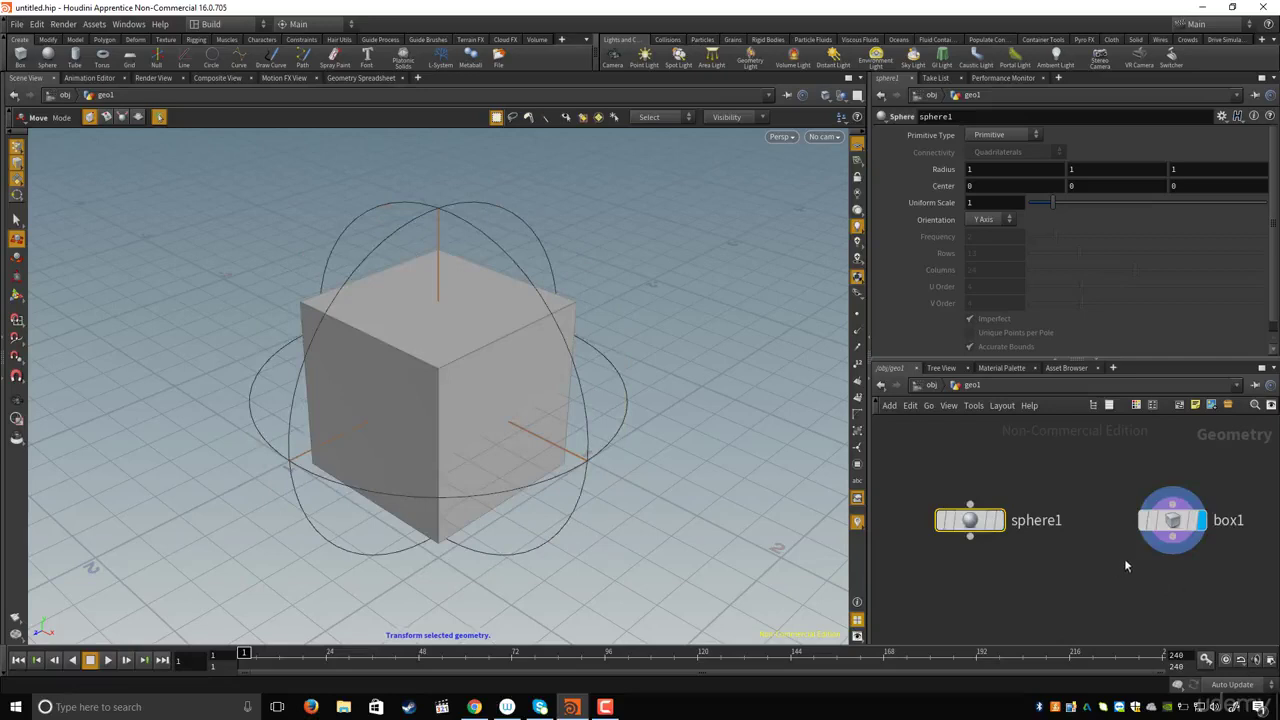
Step: Give sphere1 the render flag and view its parameters: radius 1, Y Axis orientation
left_click_drag(1100, 478, 1150, 573)
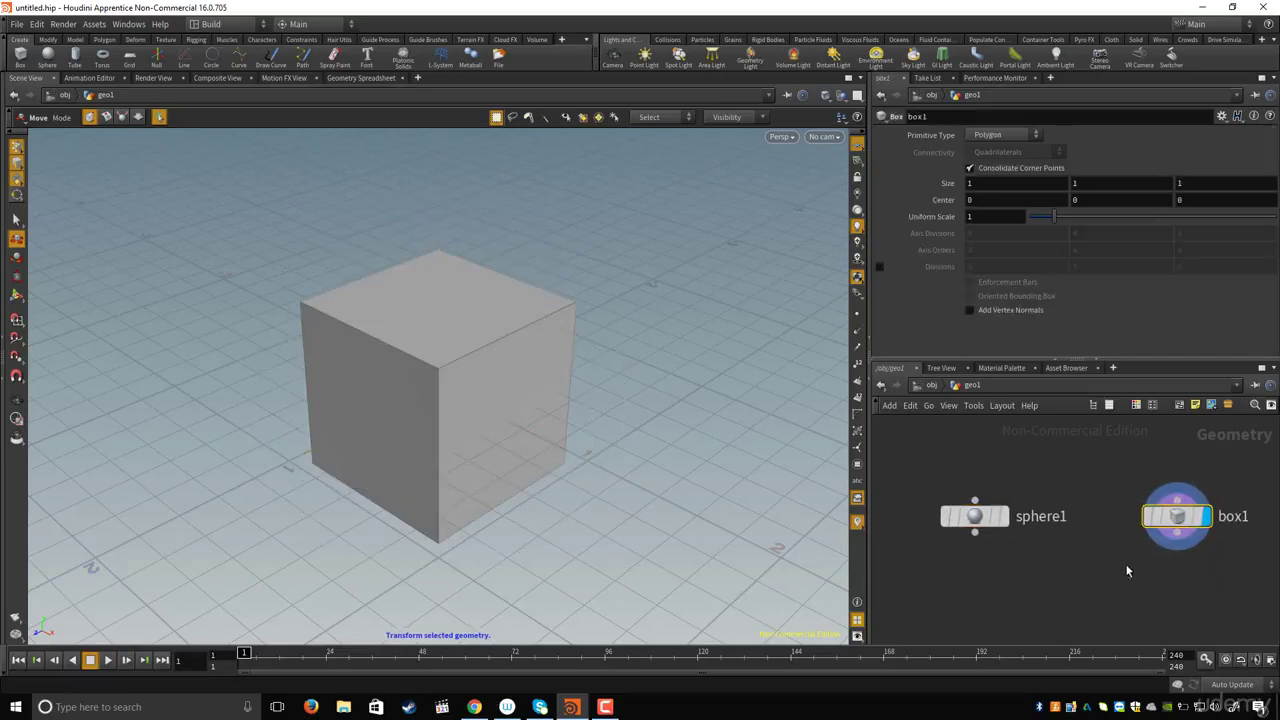
key("t")
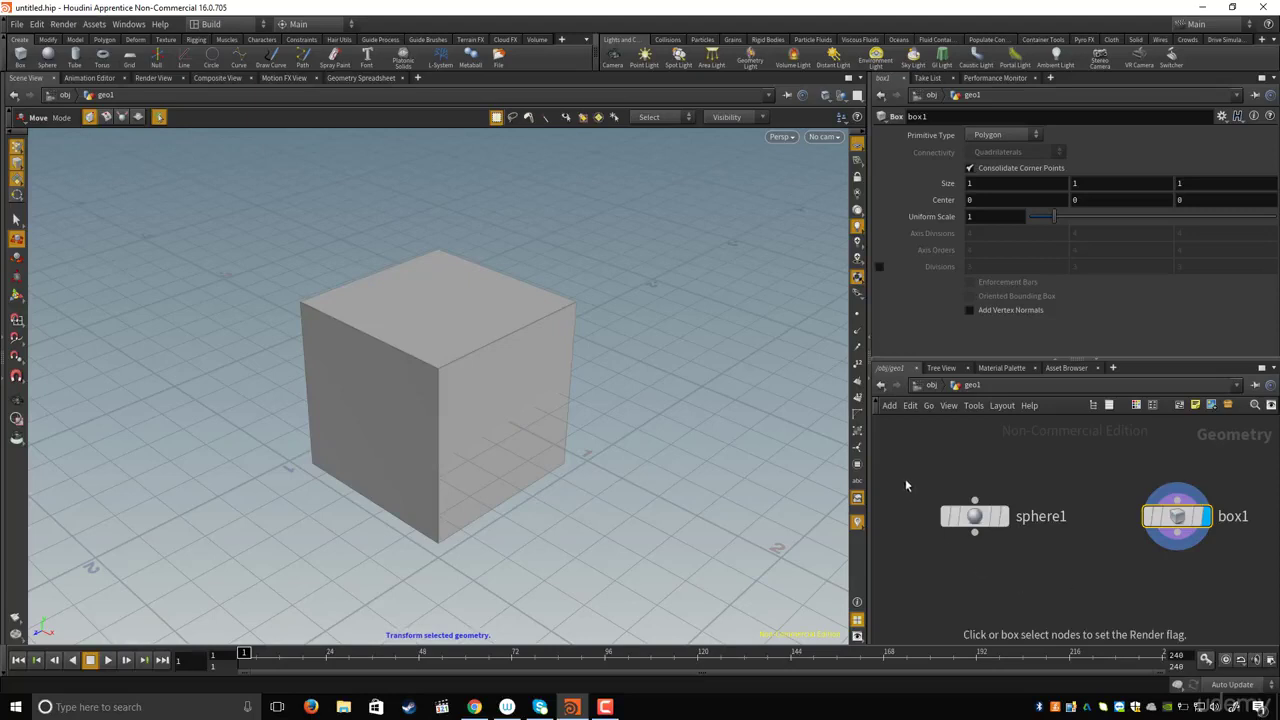
left_click_drag(906, 478, 1038, 567)
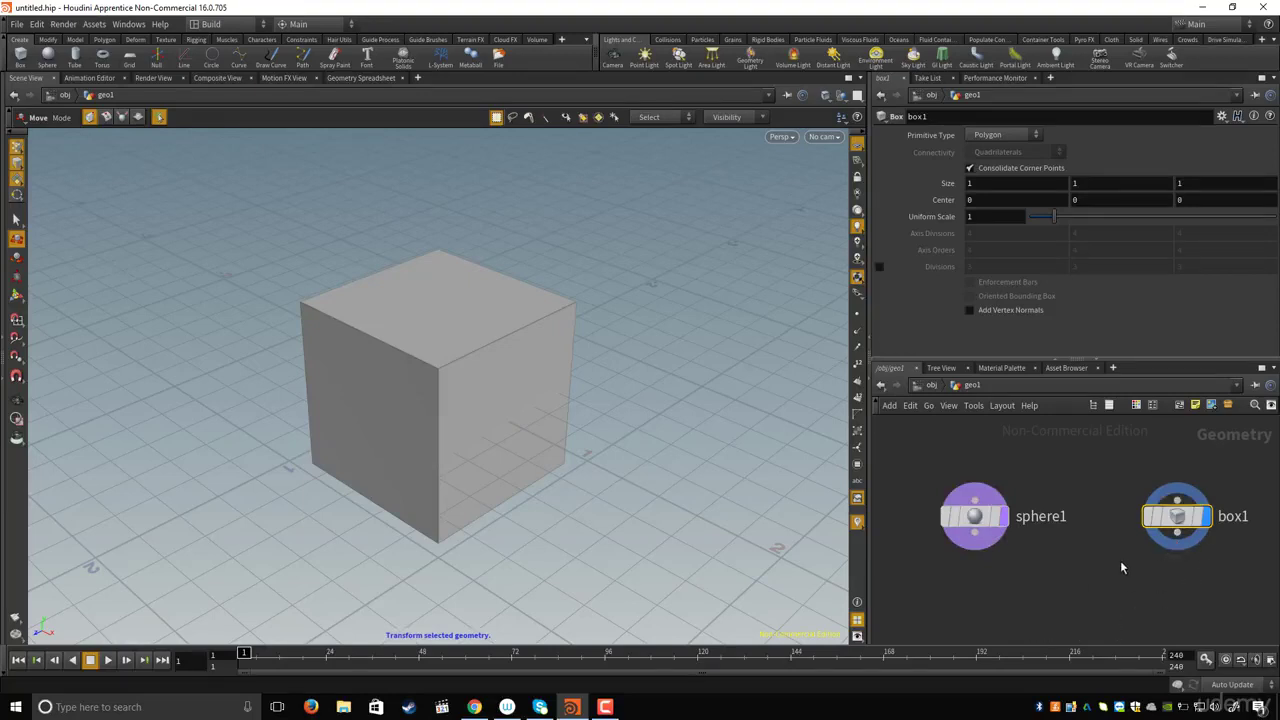
middle_click_drag(1120, 568, 1083, 560)
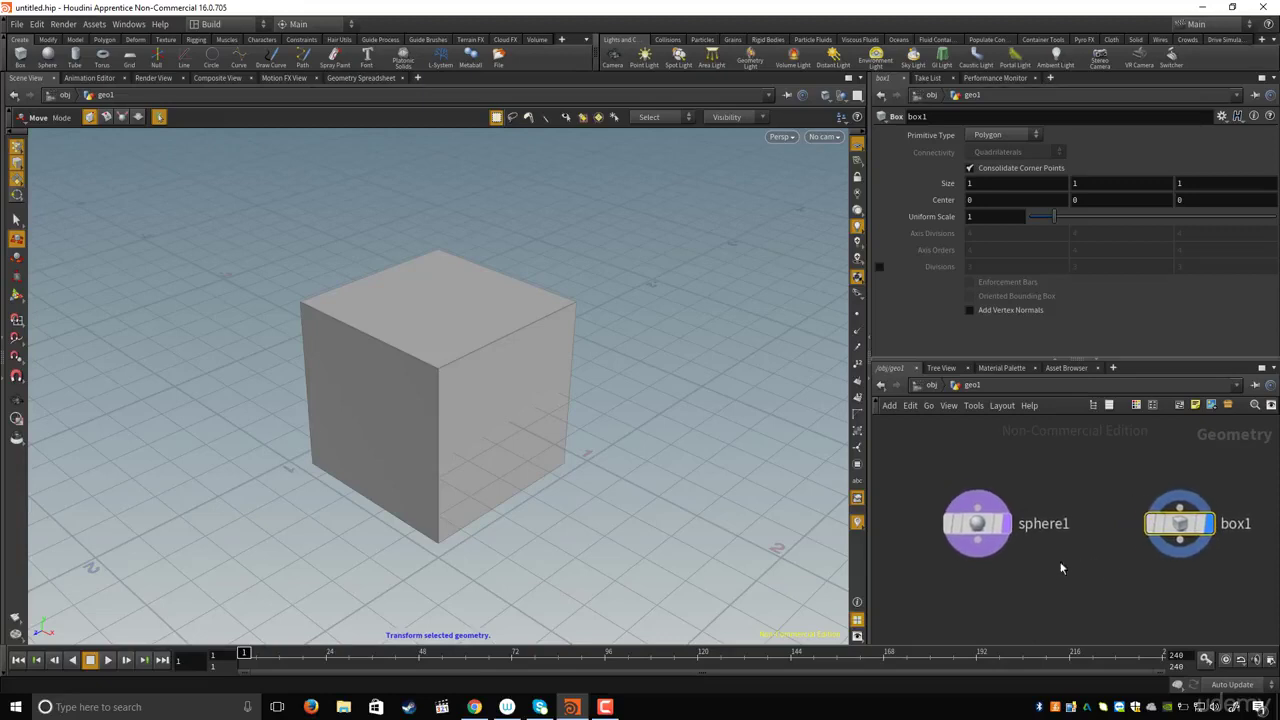
left_click(980, 530)
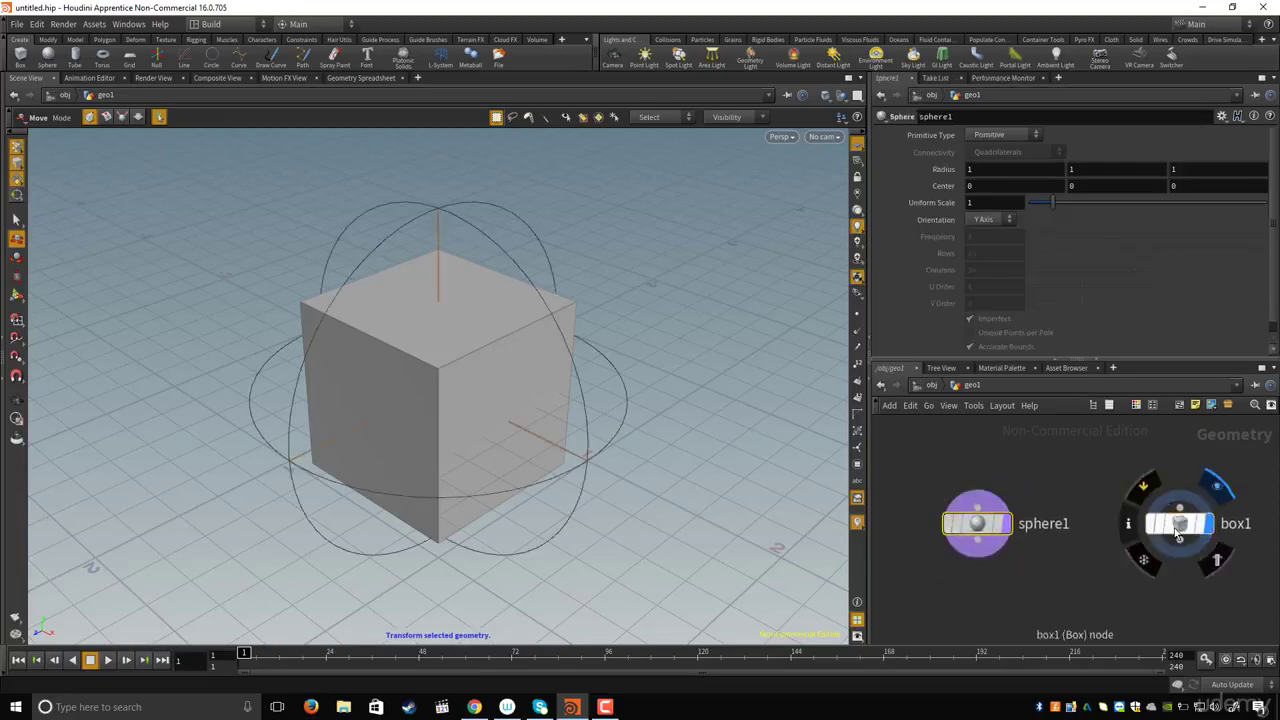
Step: Start an interactive Mantra render in the Render View
left_click(150, 77)
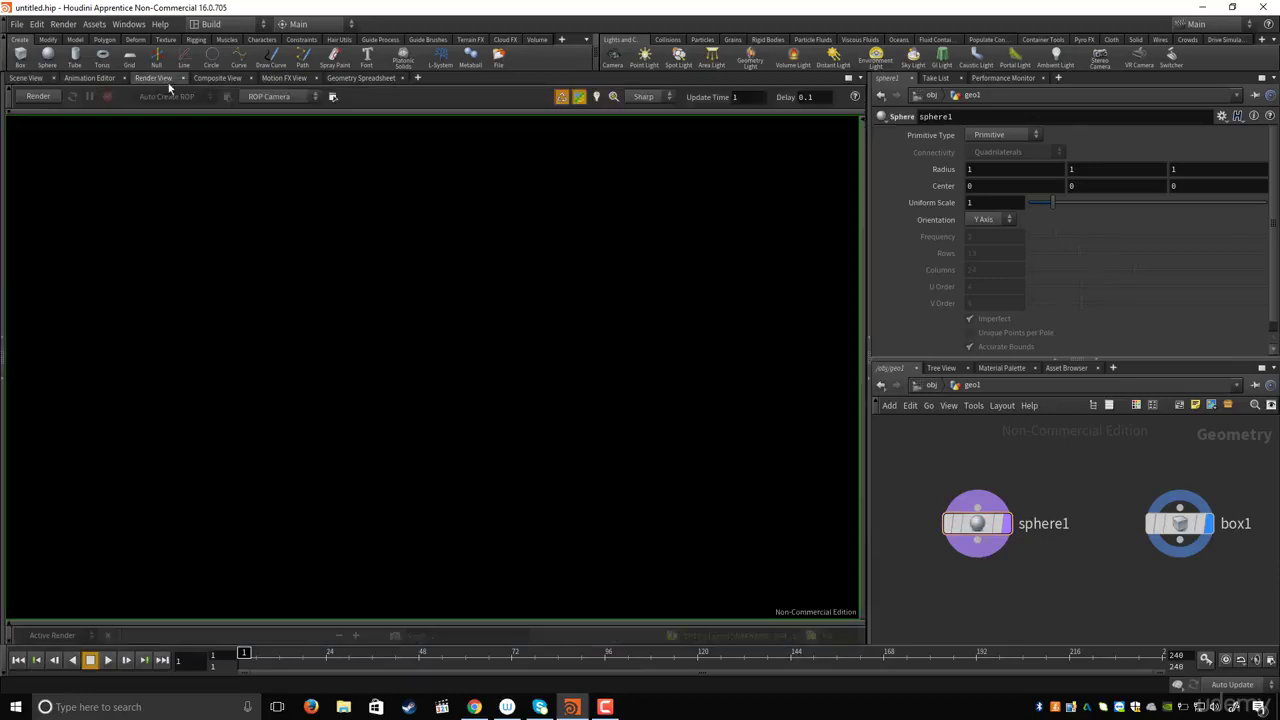
left_click(37, 96)
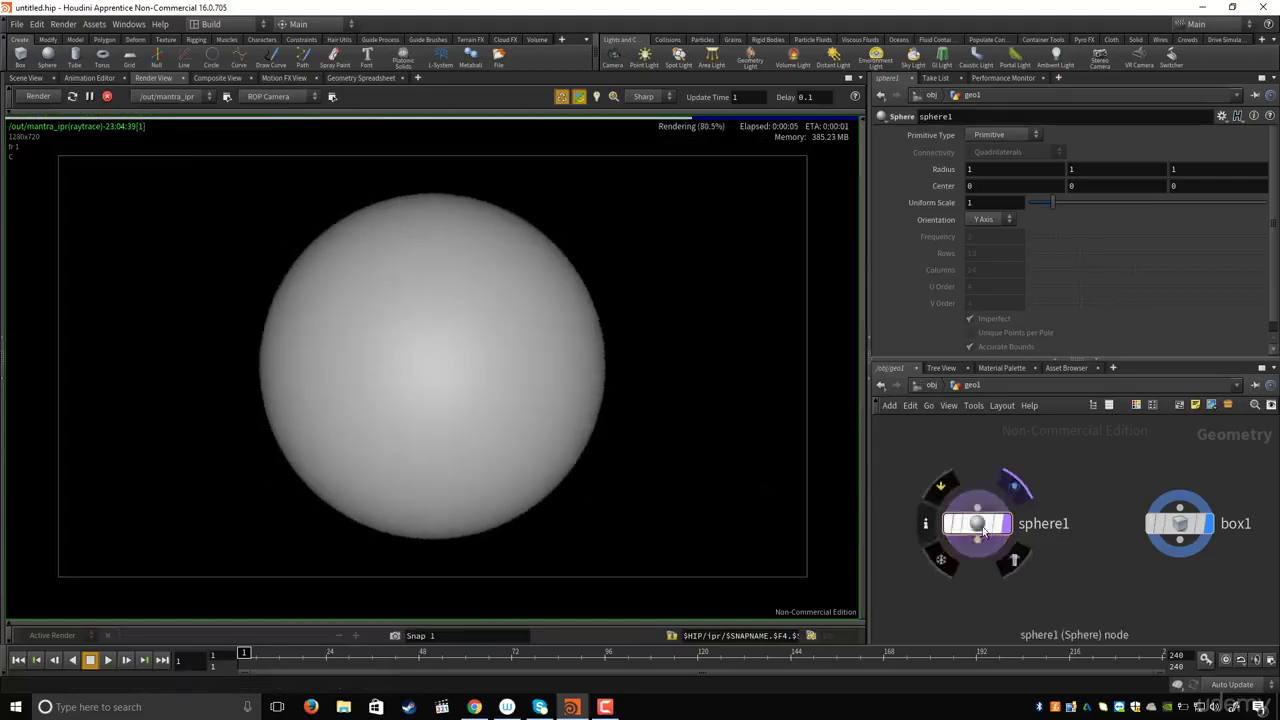
key("h")
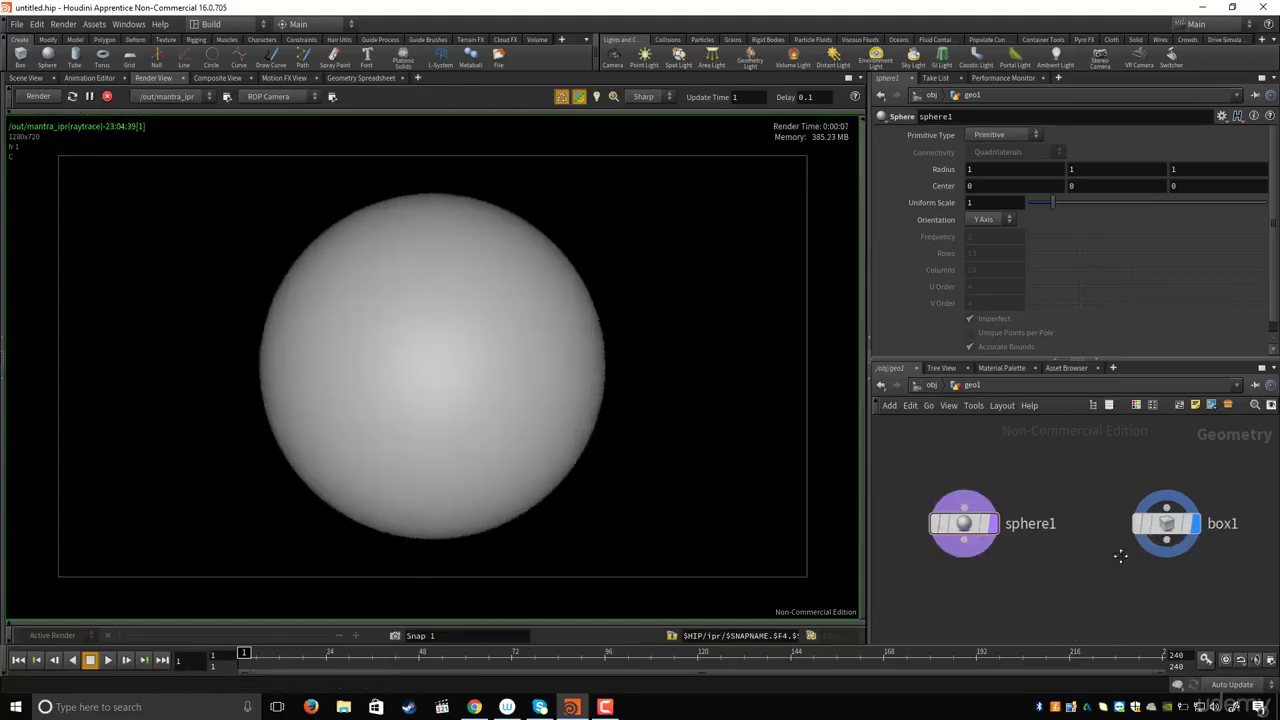
Step: Display sphere1 and give box1 the render flag so the cube renders, then stop rendering
left_click(992, 530)
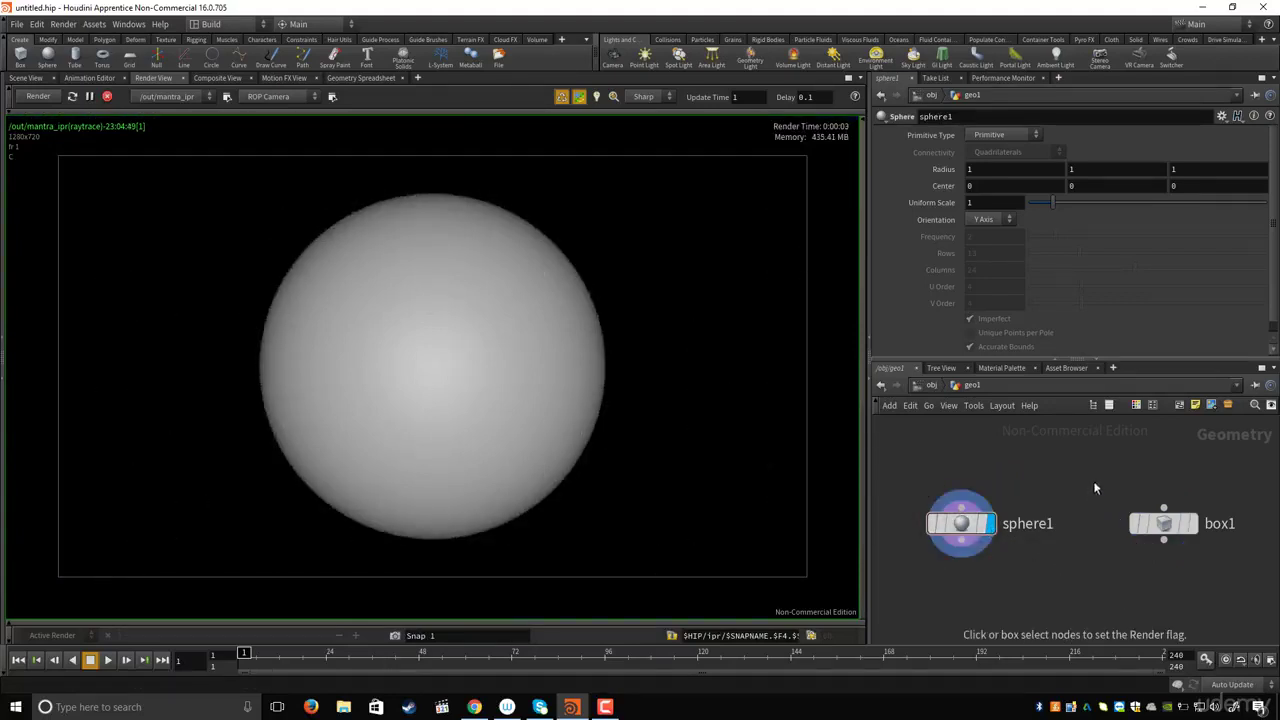
left_click_drag(1098, 488, 1240, 584)
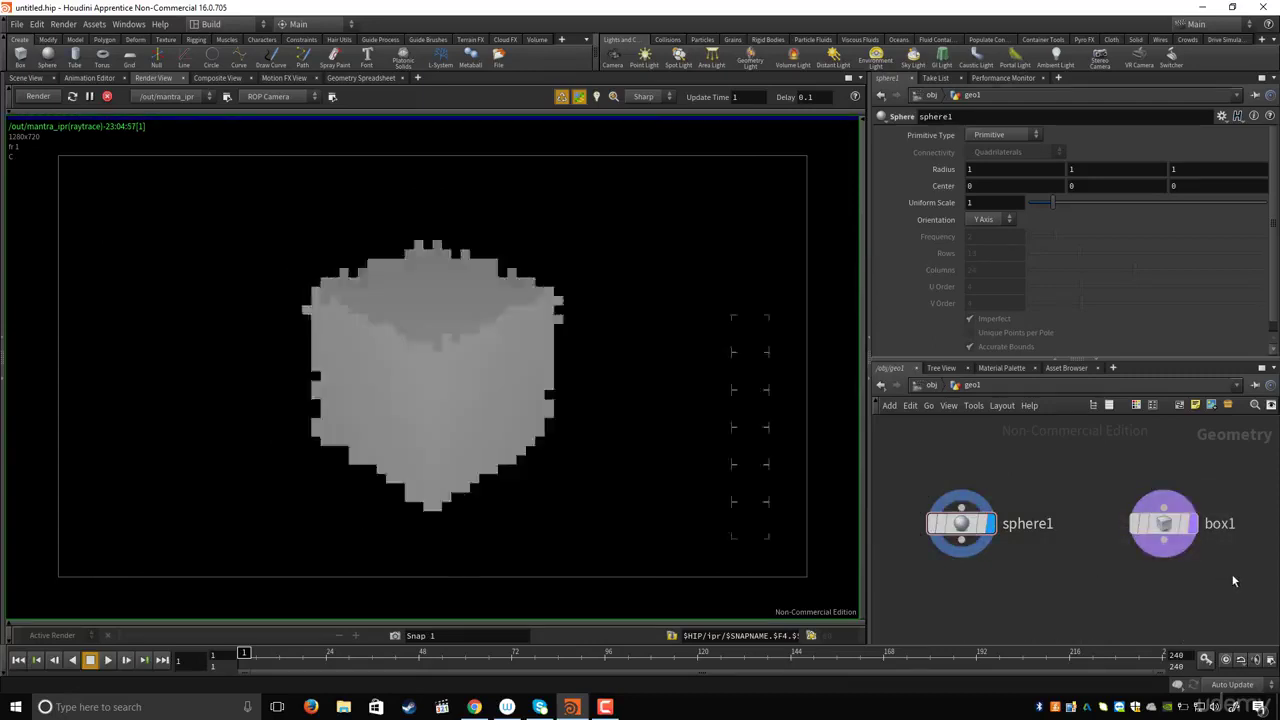
mouse_move(1003, 527)
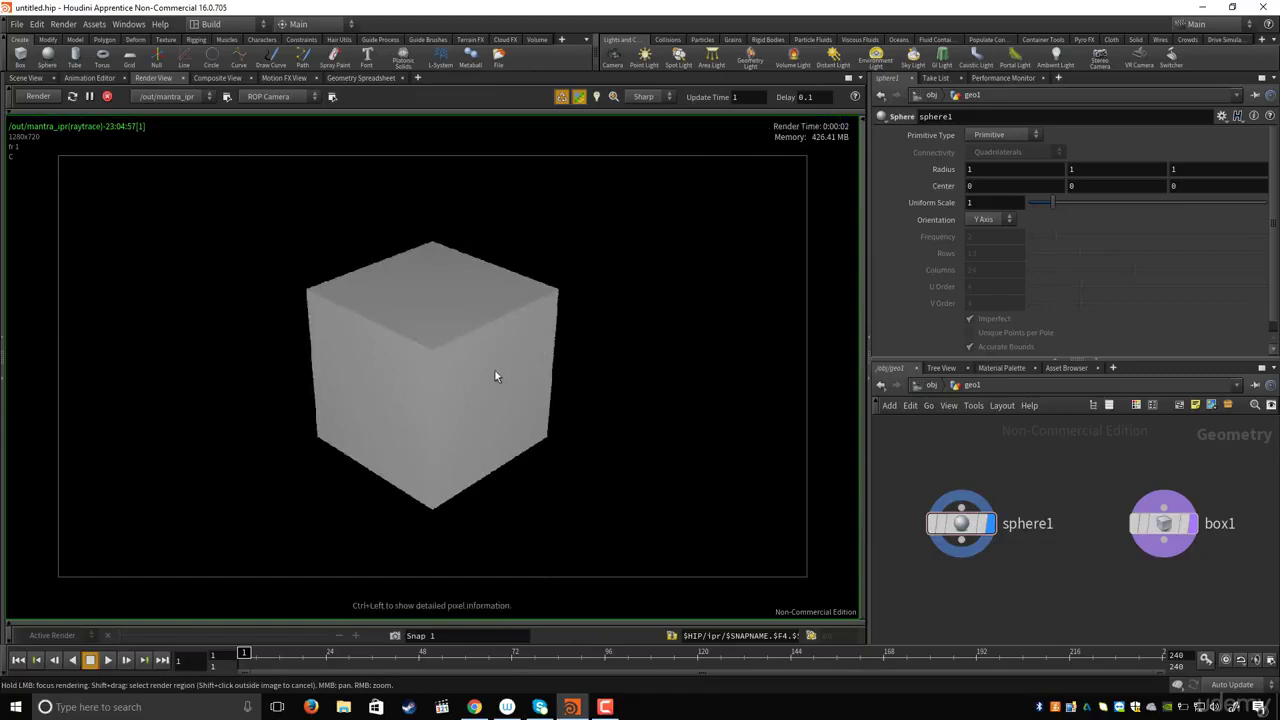
left_click(107, 97)
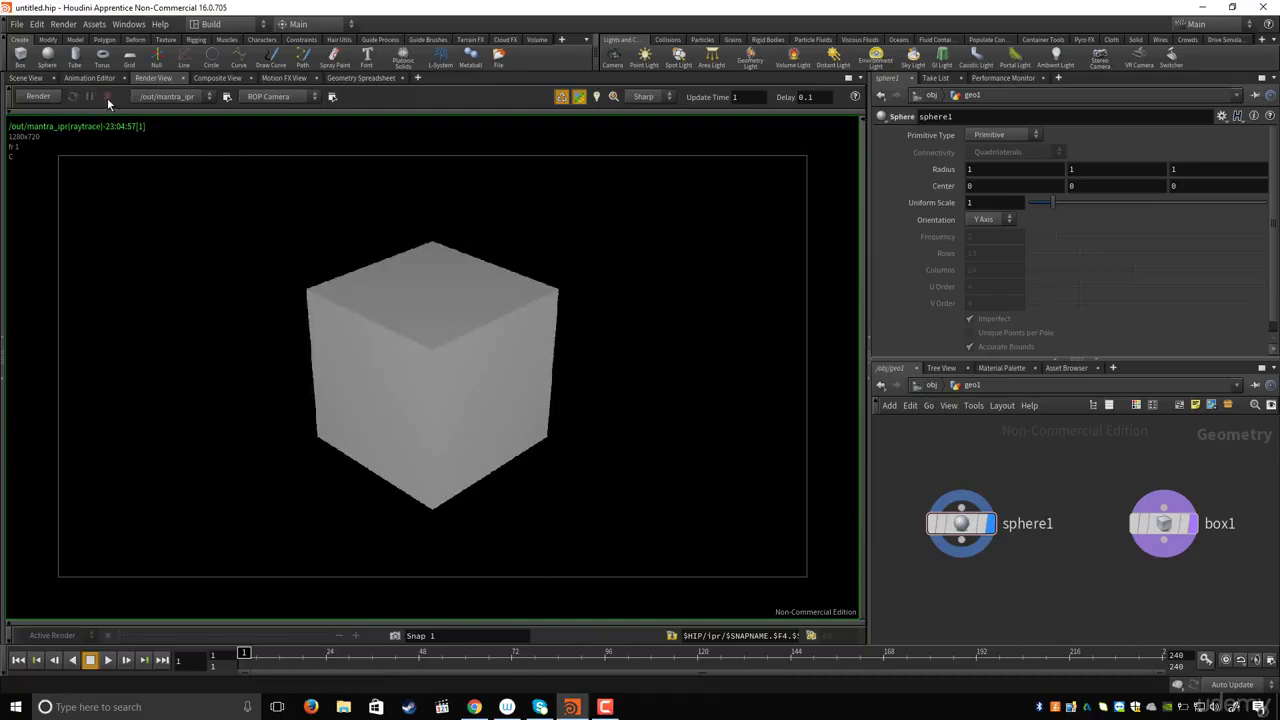
Step: Return to the Scene View, where sphere1's sphere shows on the grid
left_click(24, 80)
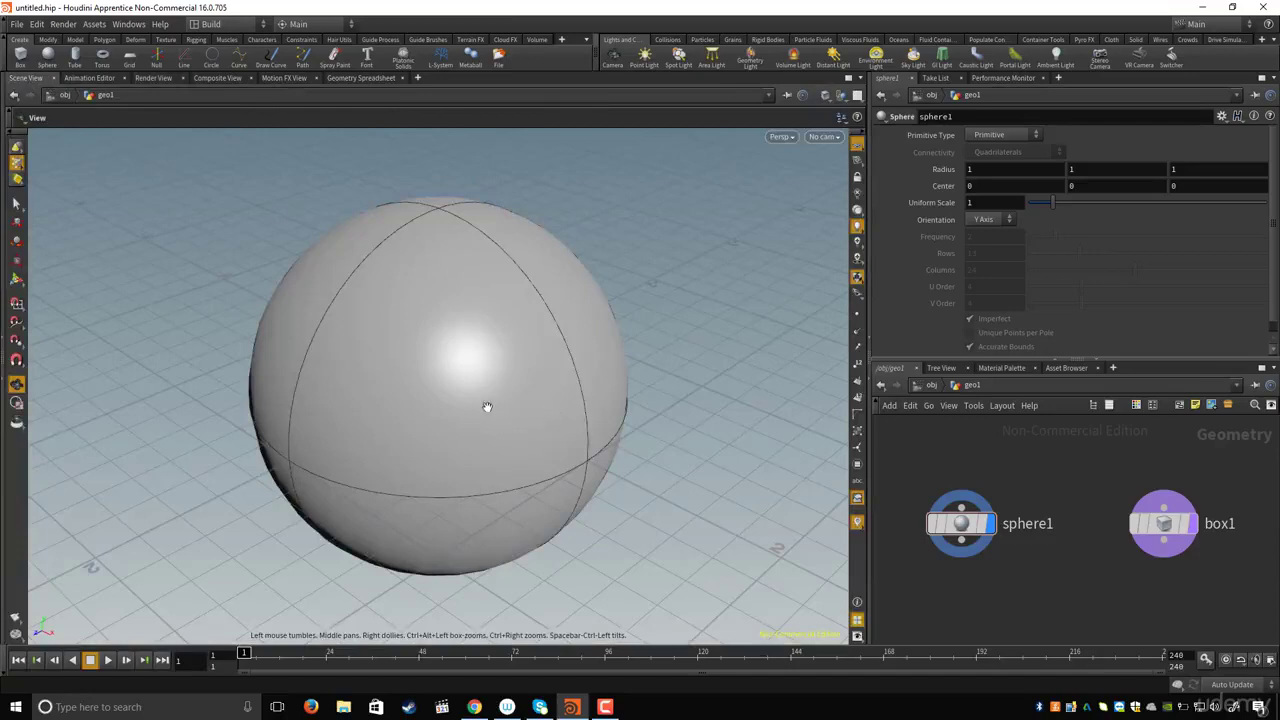
mouse_move(1178, 536)
scroll(1063, 557, "up", 3)
scroll(1060, 552, "down", 4)
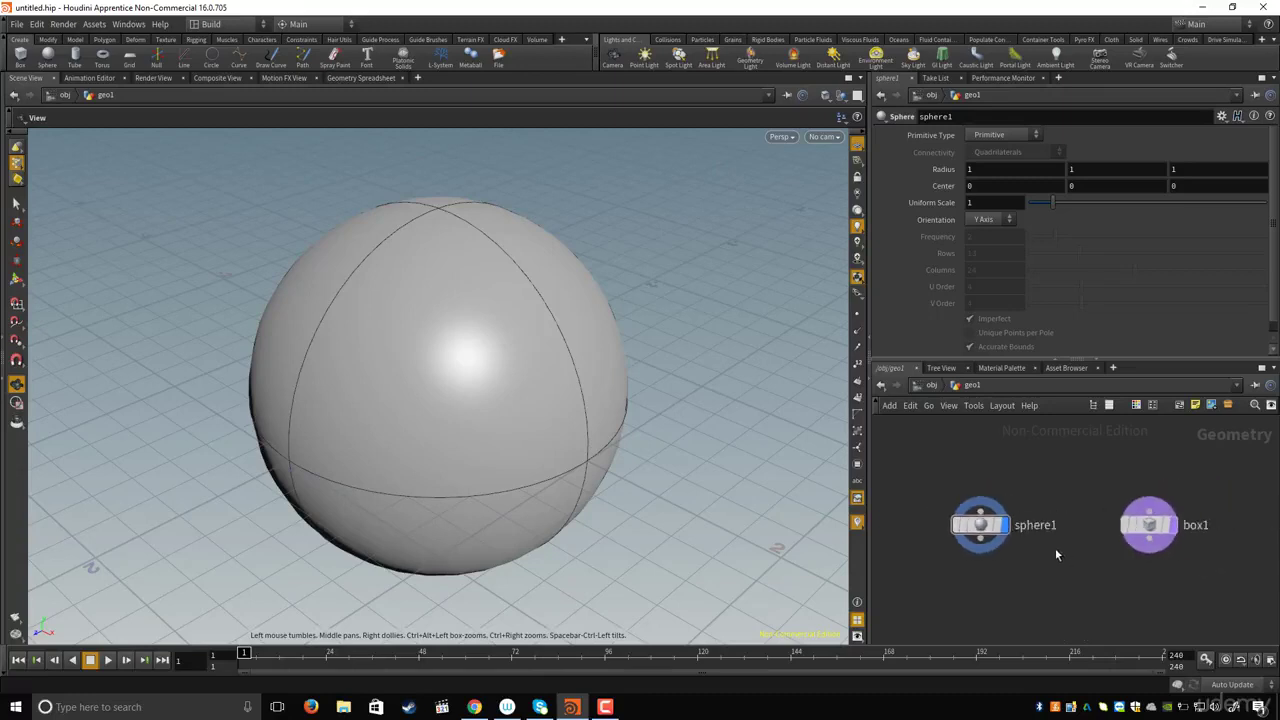
scroll(1043, 534, "up", 3)
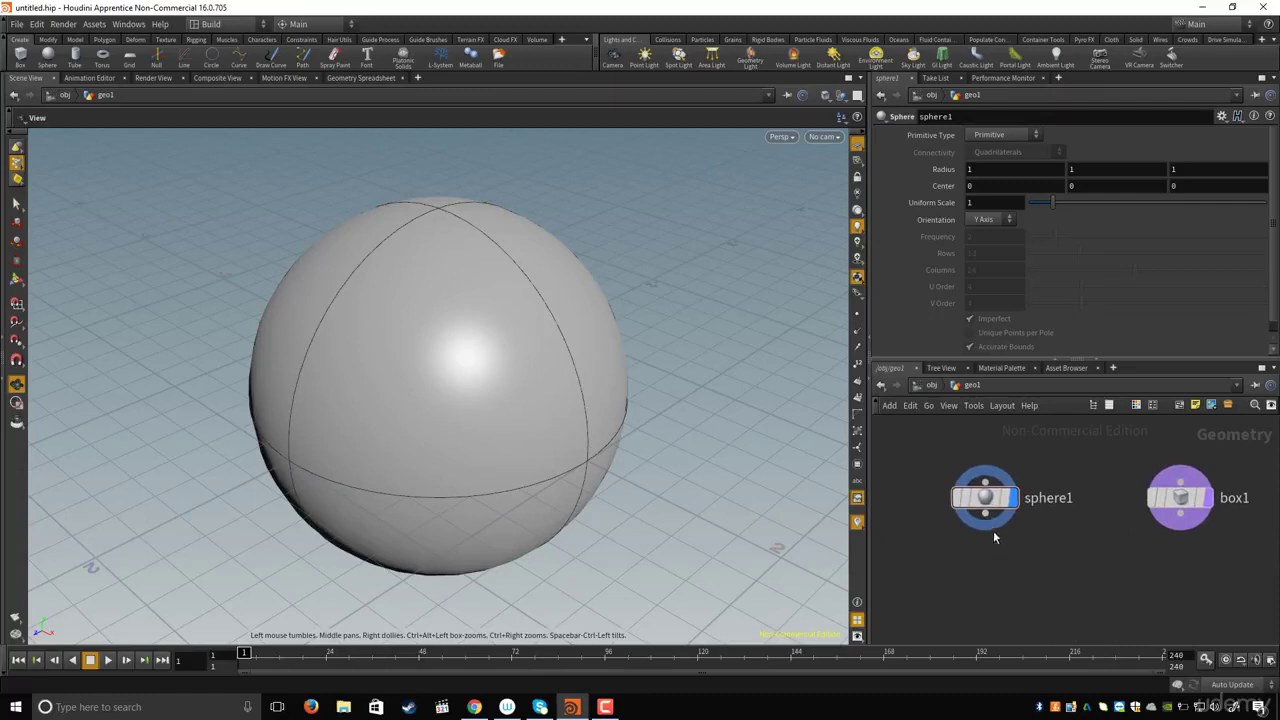
Step: Add a transform1 node under sphere1, wire sphere1 into it, and display transform1
key("Tab")
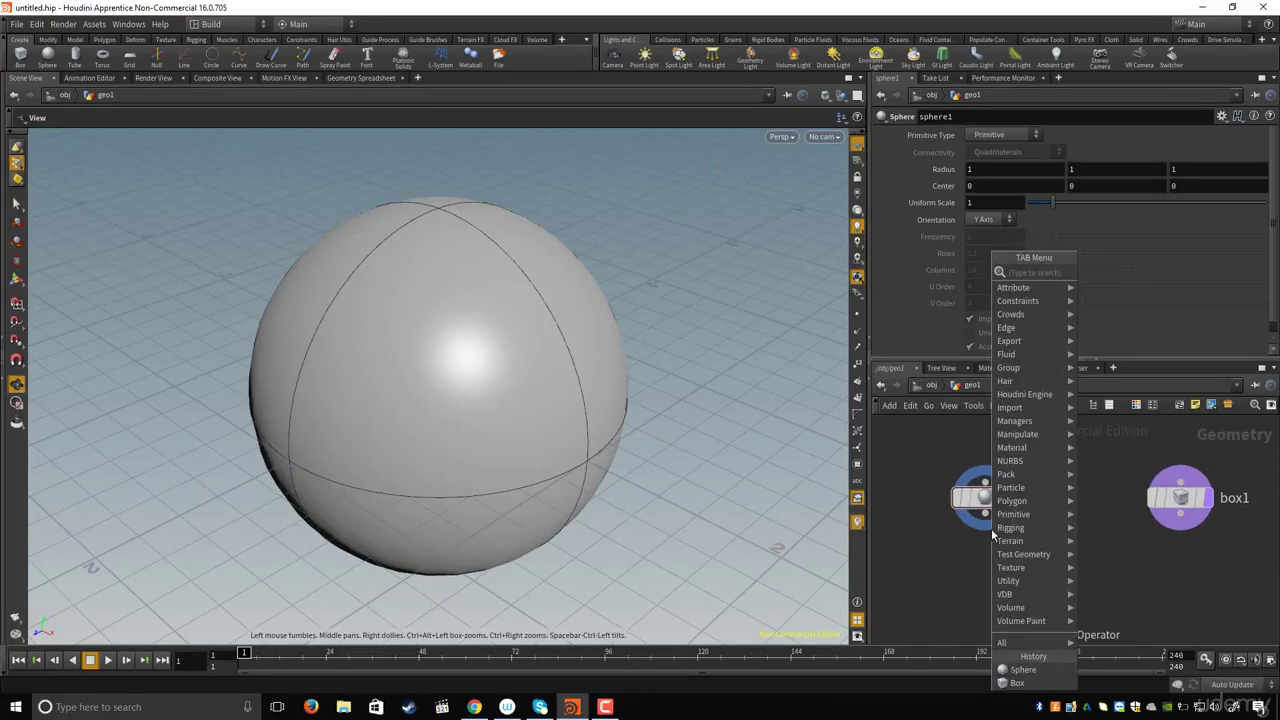
type("trans")
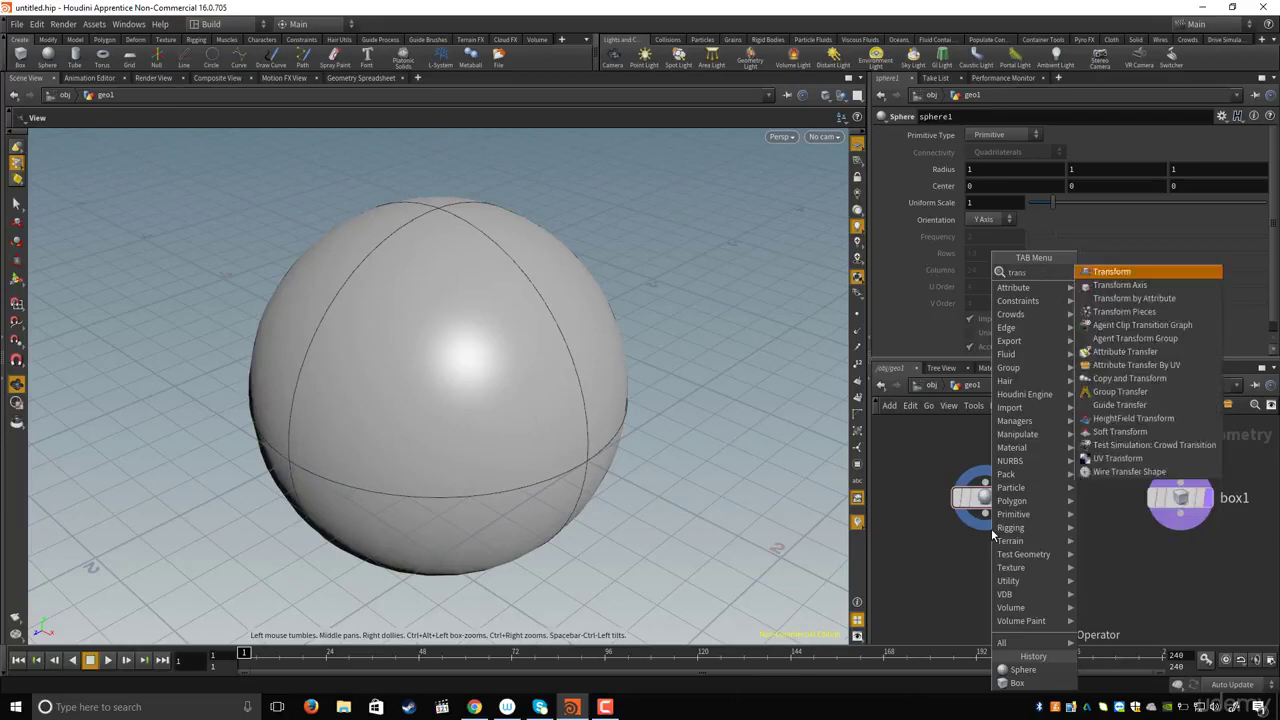
key("Return")
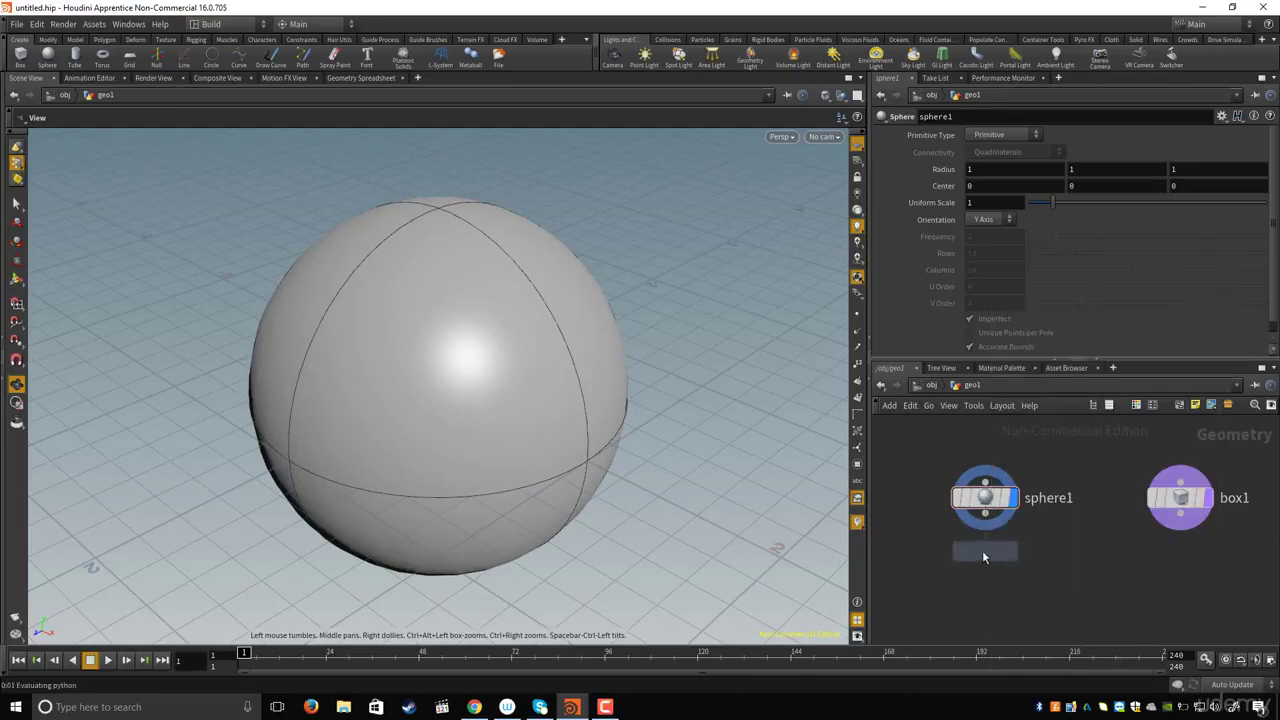
left_click(984, 552)
left_click_drag(984, 552, 984, 590)
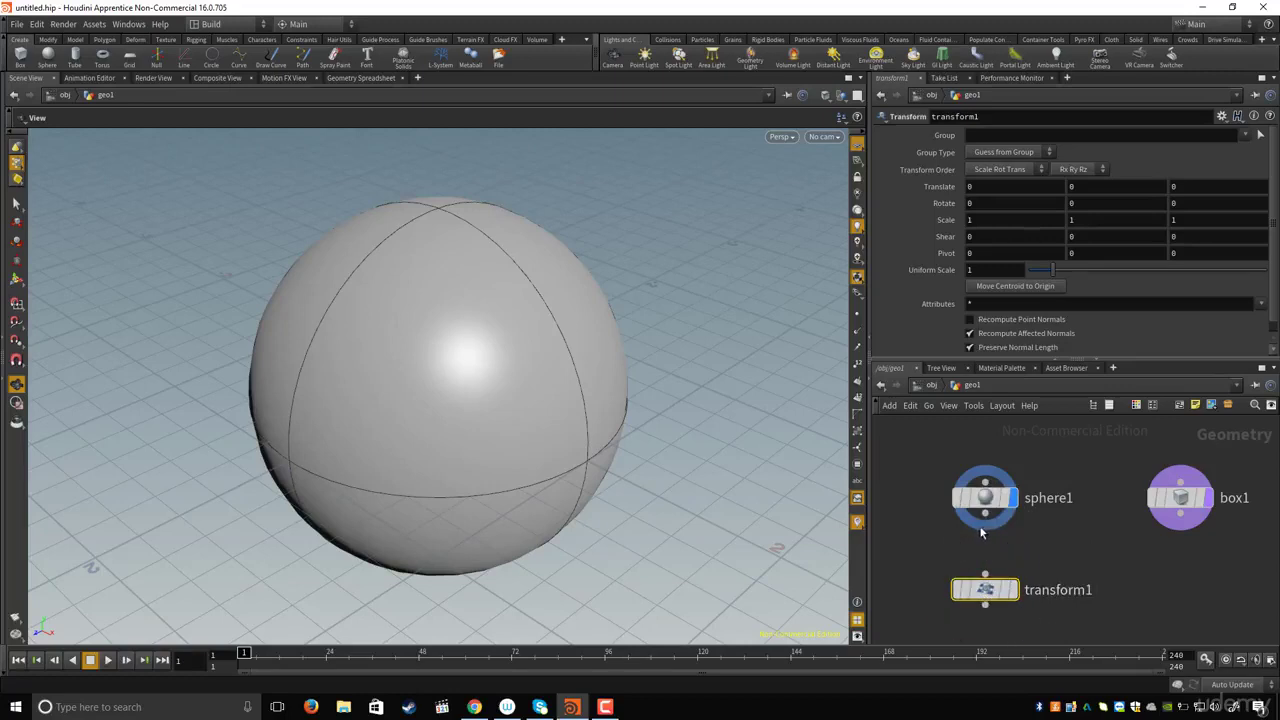
left_click(985, 514)
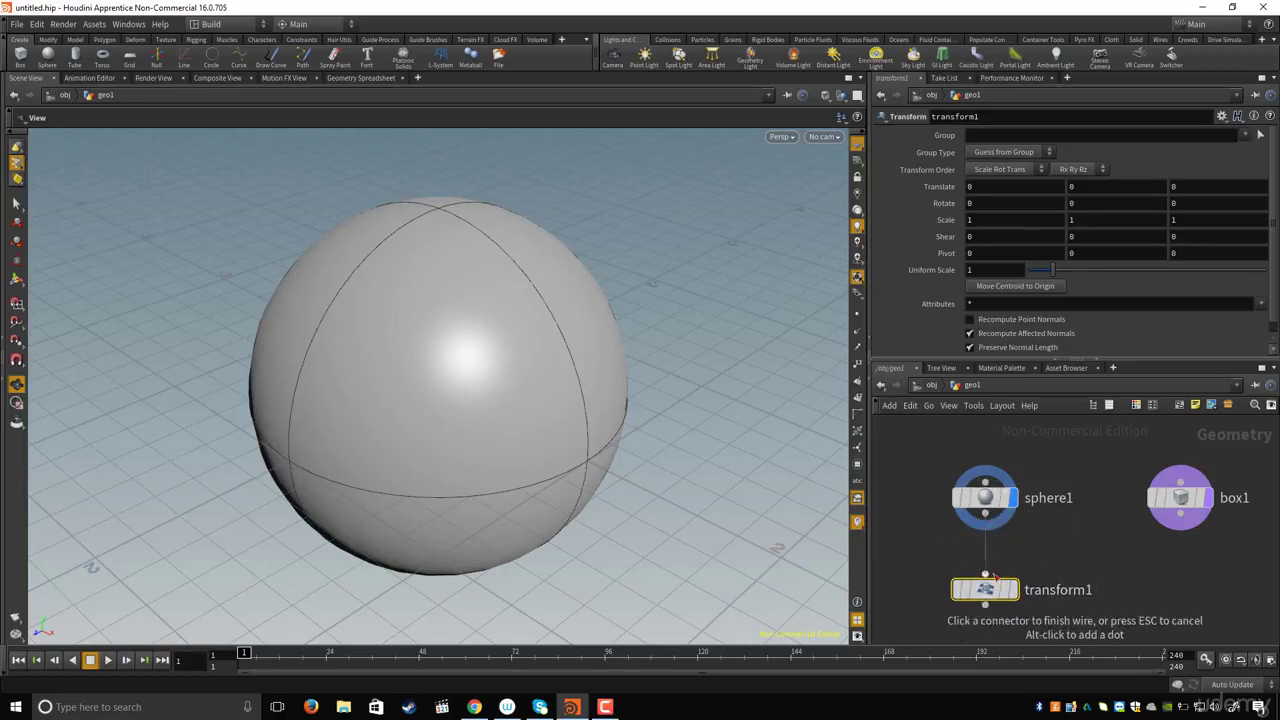
left_click(985, 576)
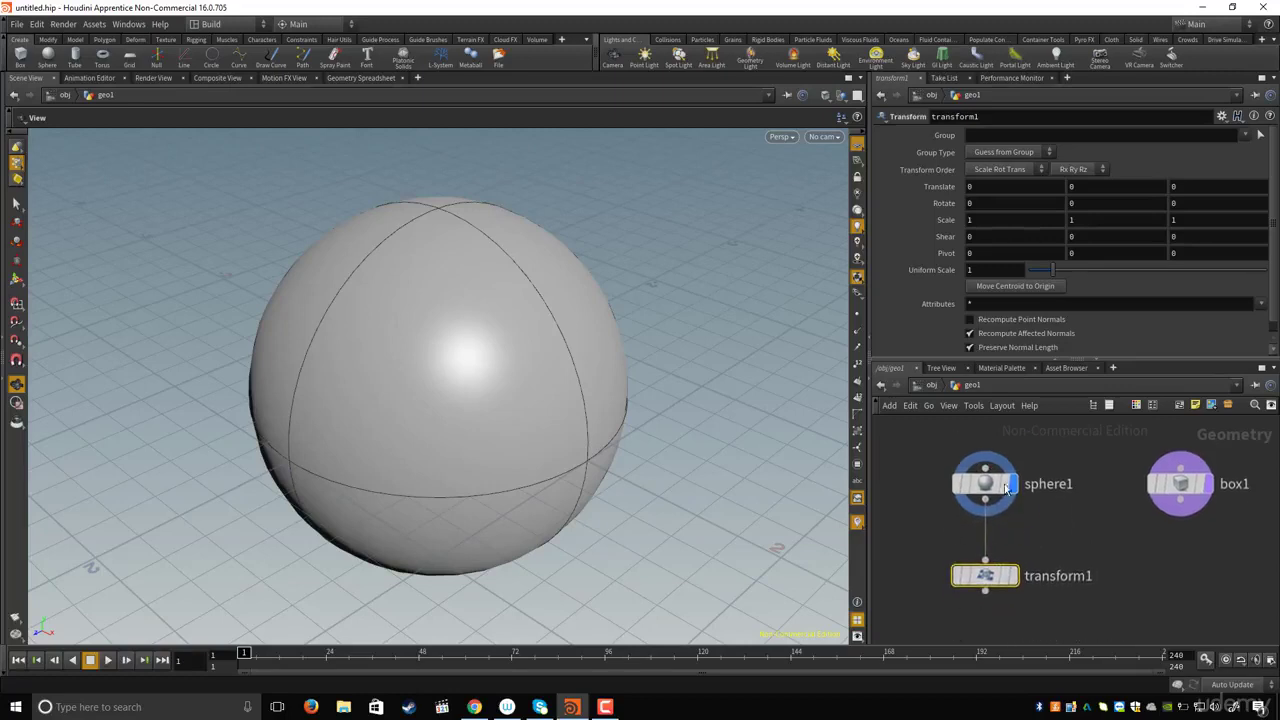
left_click(1012, 580)
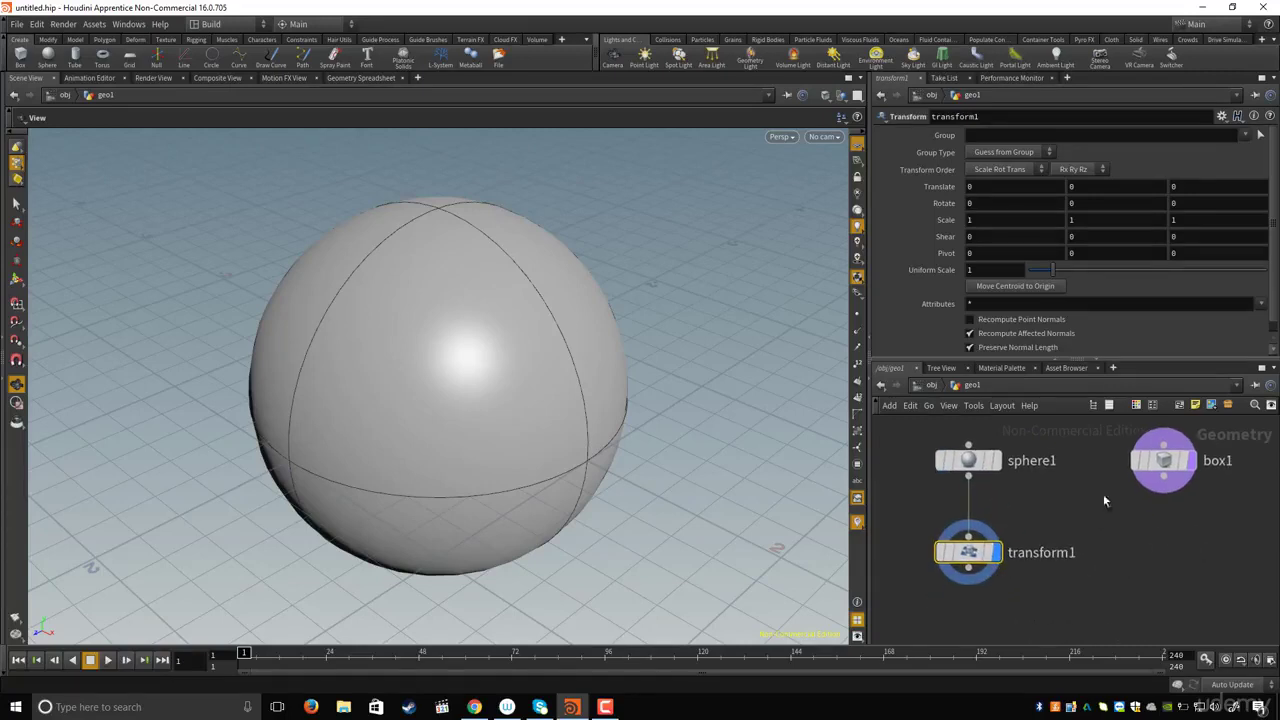
Step: Toggle transform1's template flag, then give transform1 both the display and render flags
mouse_move(1162, 497)
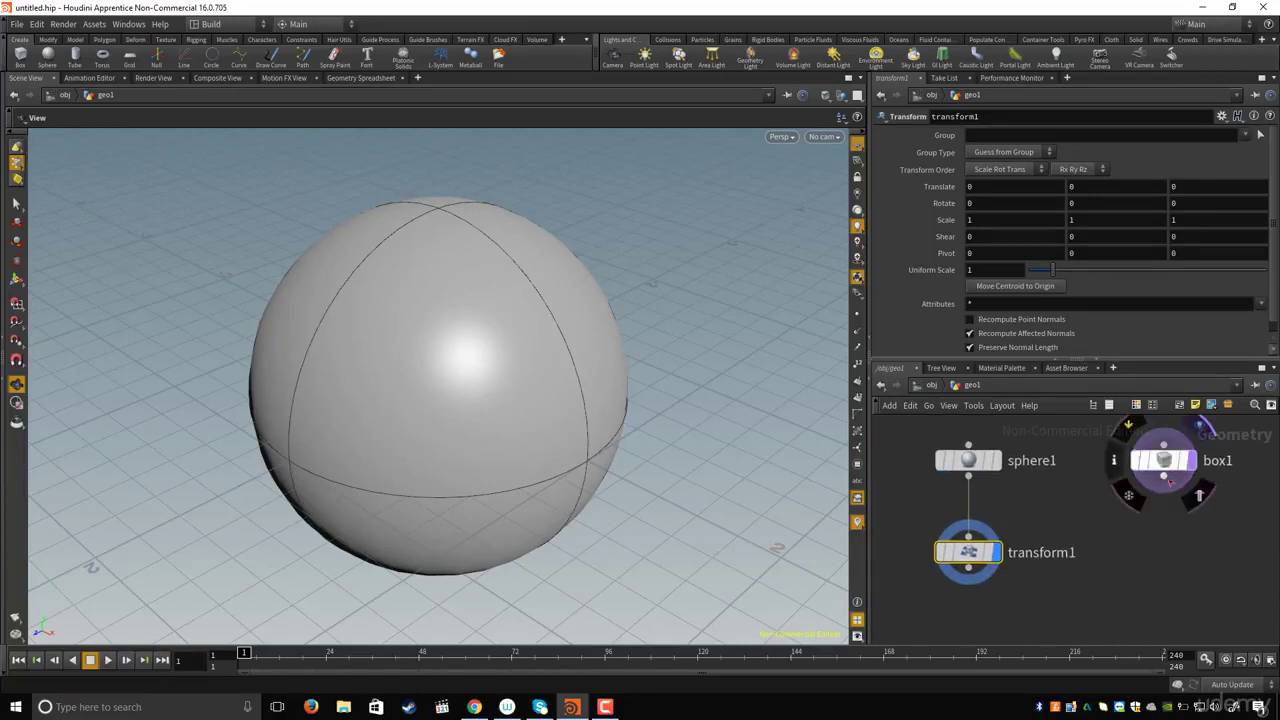
mouse_move(985, 562)
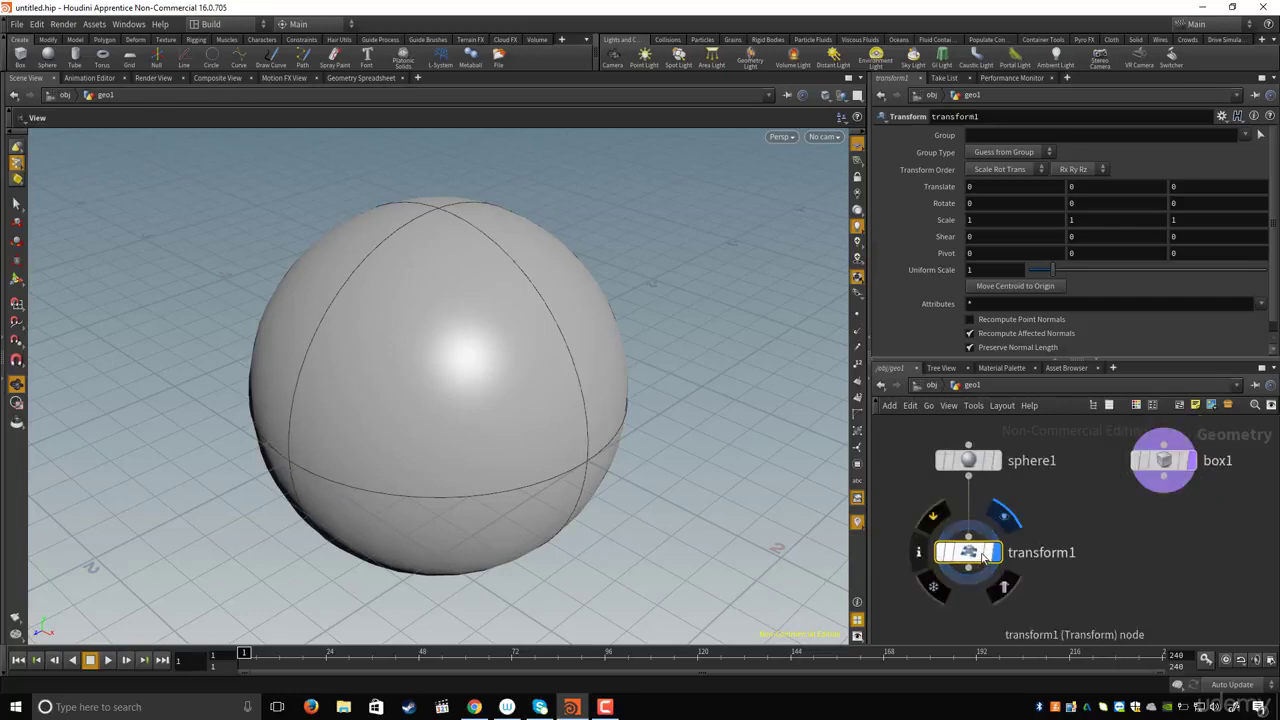
left_click(1004, 588)
key("r")
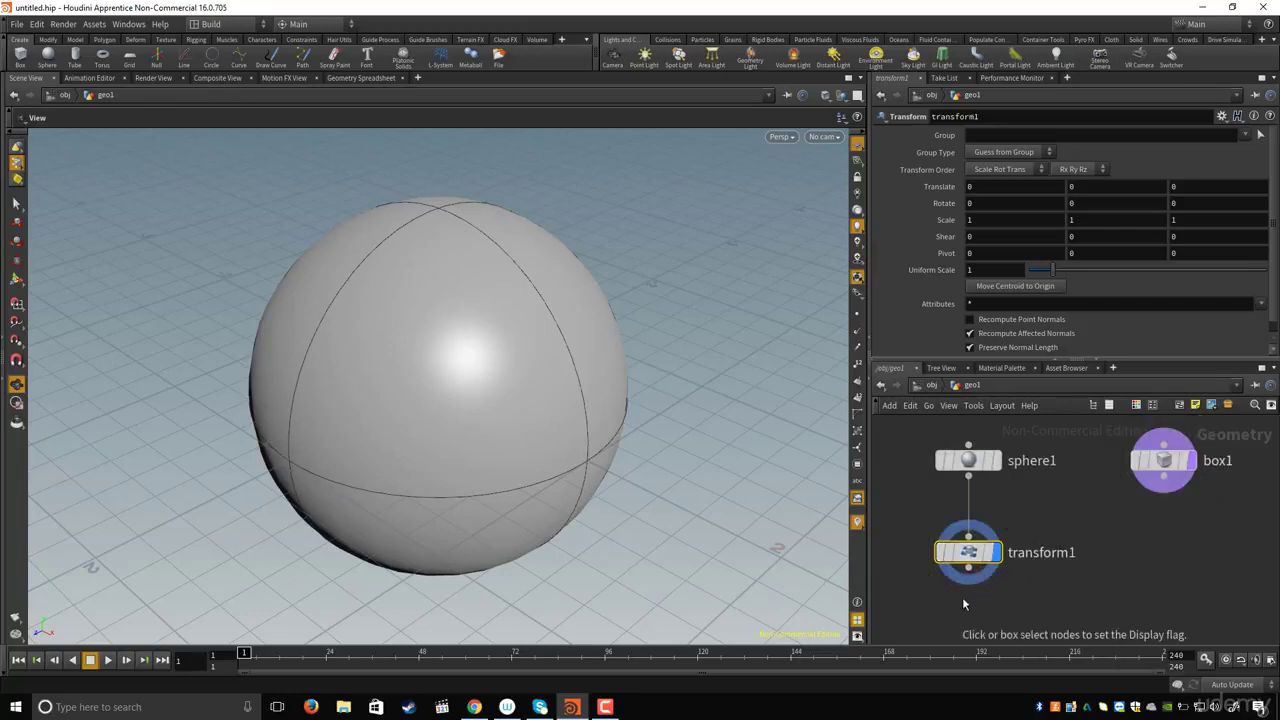
left_click_drag(914, 521, 1030, 603)
left_click_drag(910, 528, 1042, 606)
key("t")
mouse_move(913, 529)
left_mouse_down()
mouse_move(1090, 622)
mouse_move(1045, 598)
mouse_move(1041, 563)
left_mouse_up()
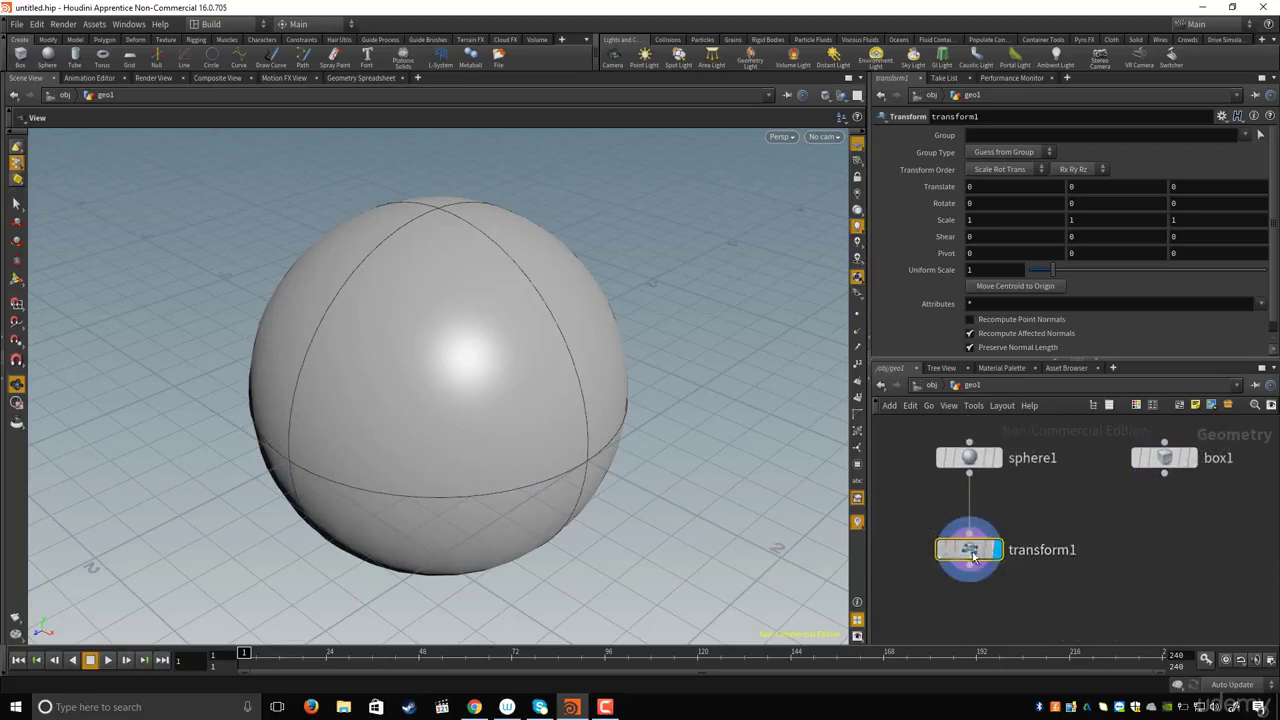
Step: Select transform1 and frame the sphere in the viewport
left_click(16, 222)
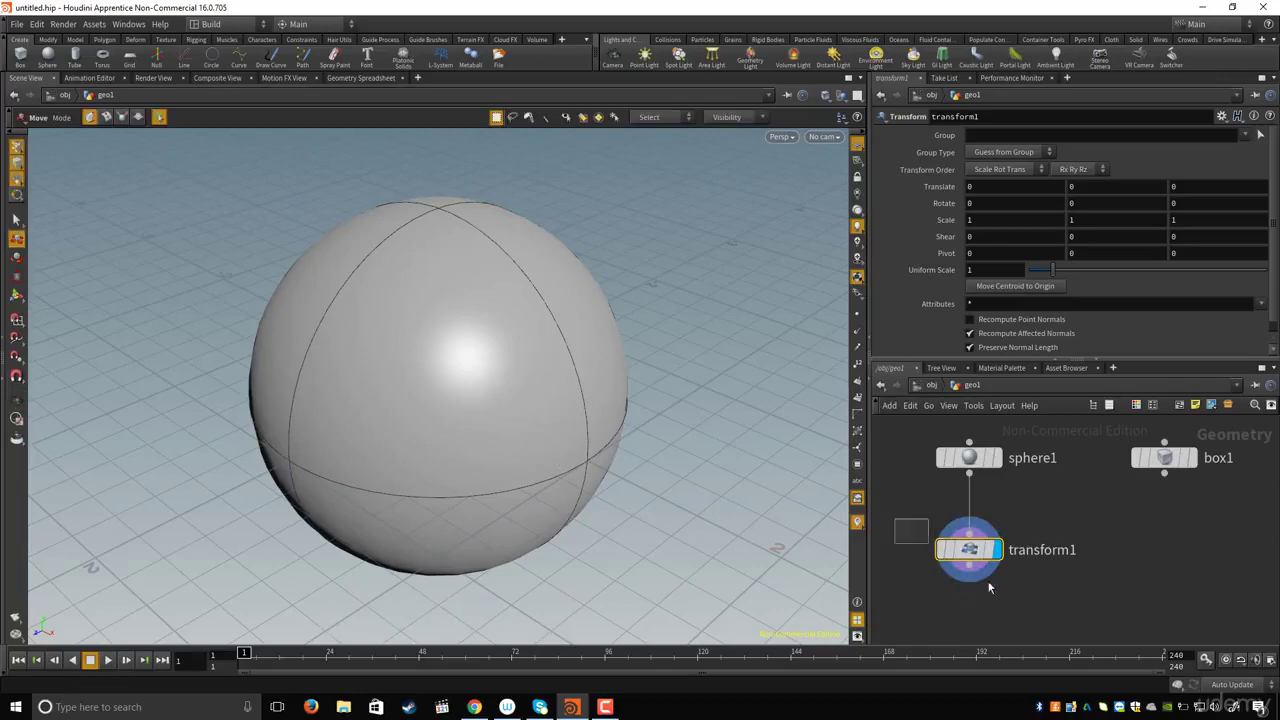
left_click_drag(988, 588, 1057, 606)
key("Escape")
right_click_drag(586, 400, 294, 350)
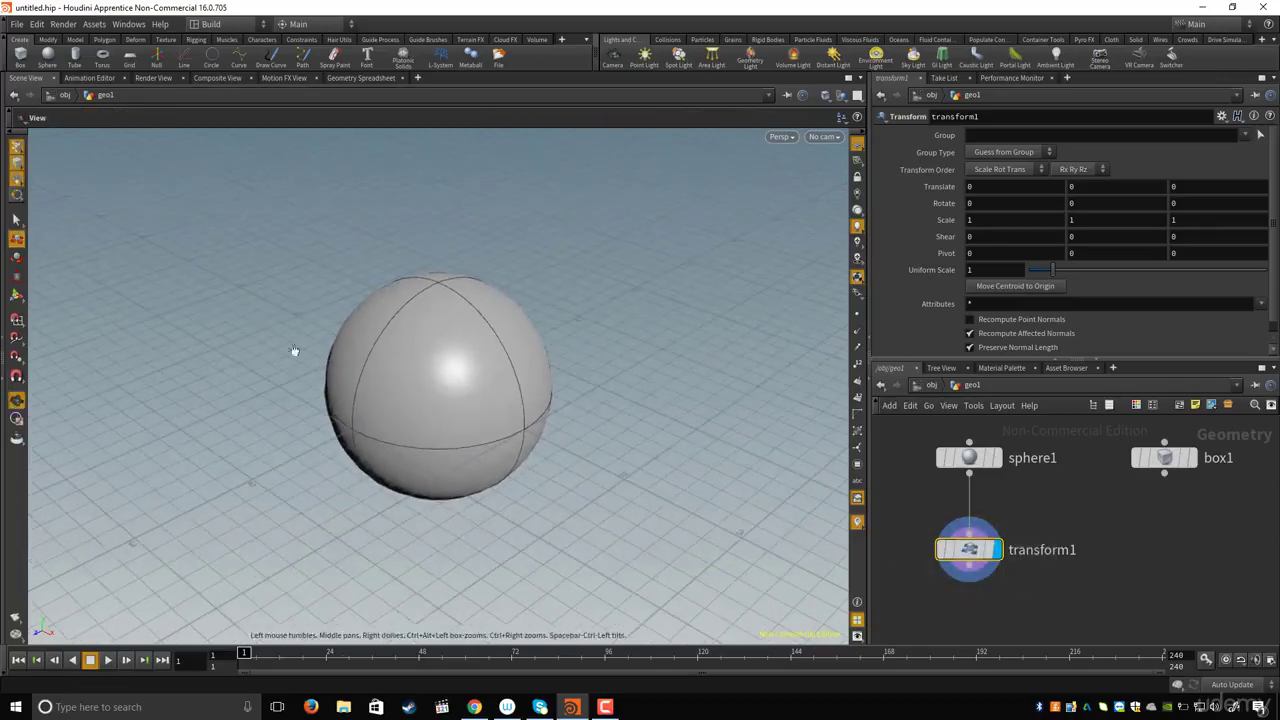
left_click_drag(448, 372, 340, 362)
key("t")
Step: Drag the sphere left with the Transform handle to Translate X -2.07989
left_click(17, 300)
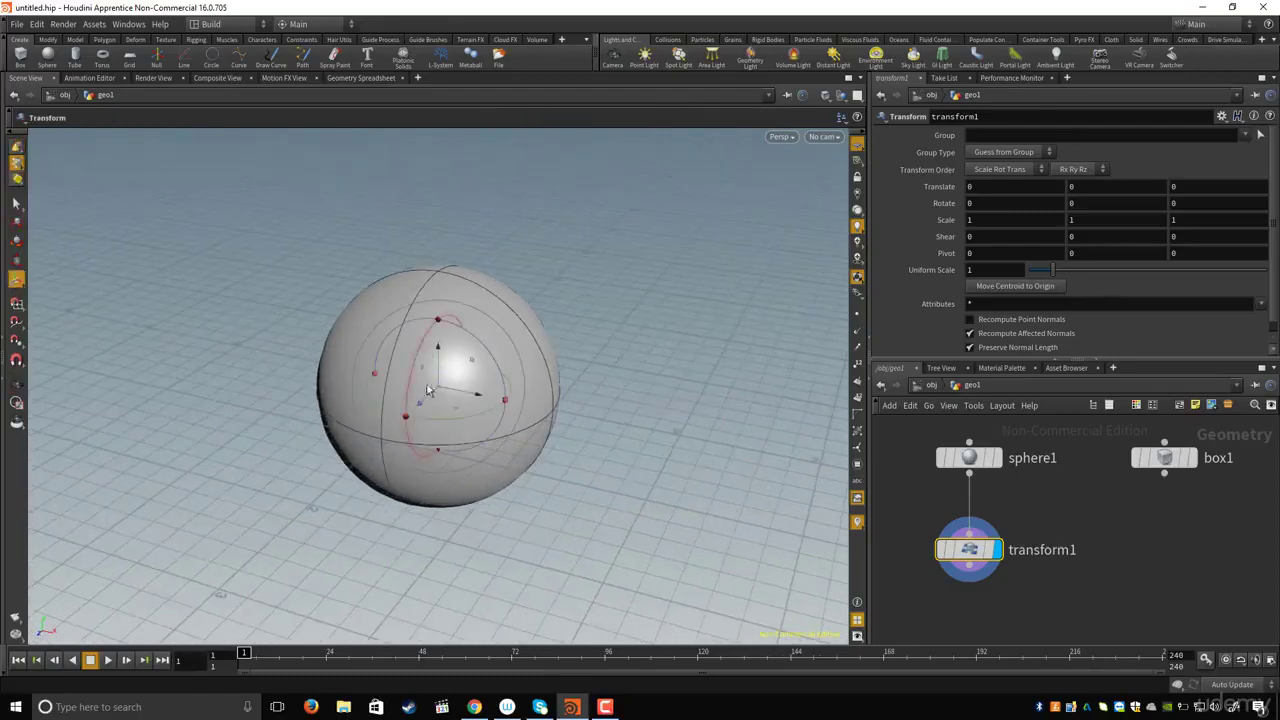
left_click_drag(474, 400, 266, 346)
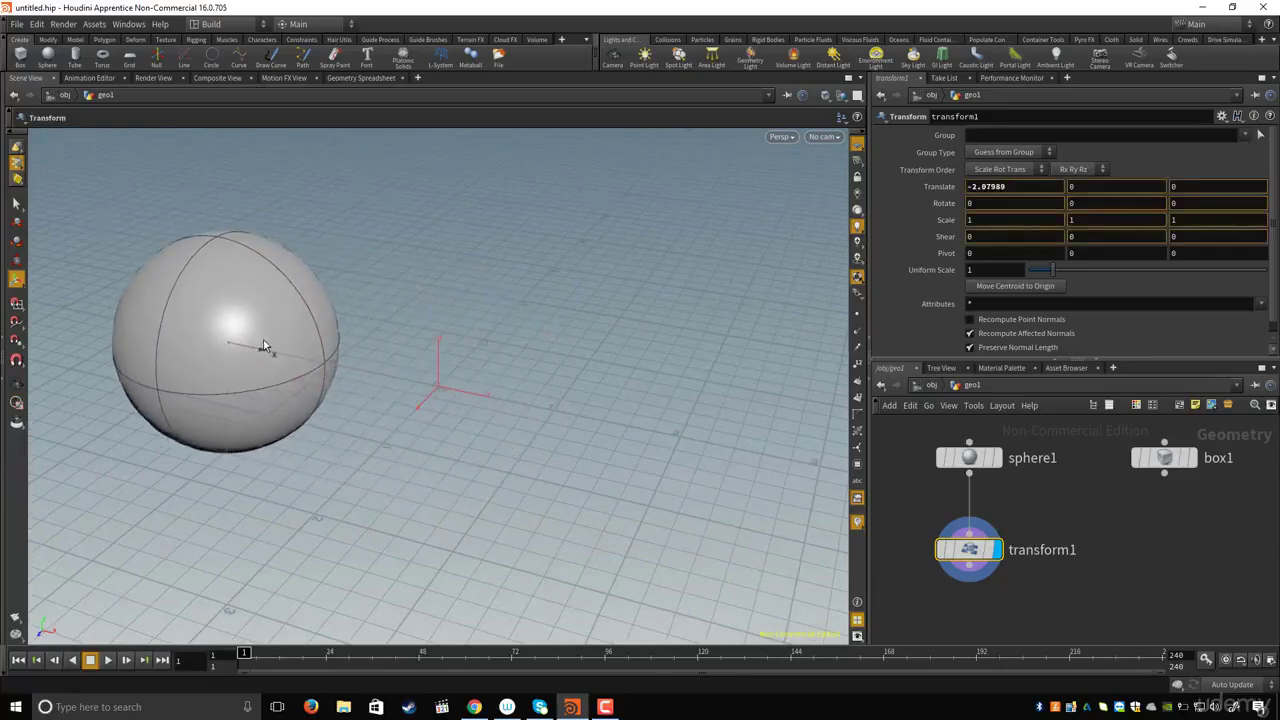
left_click_drag(434, 406, 609, 429)
key("h")
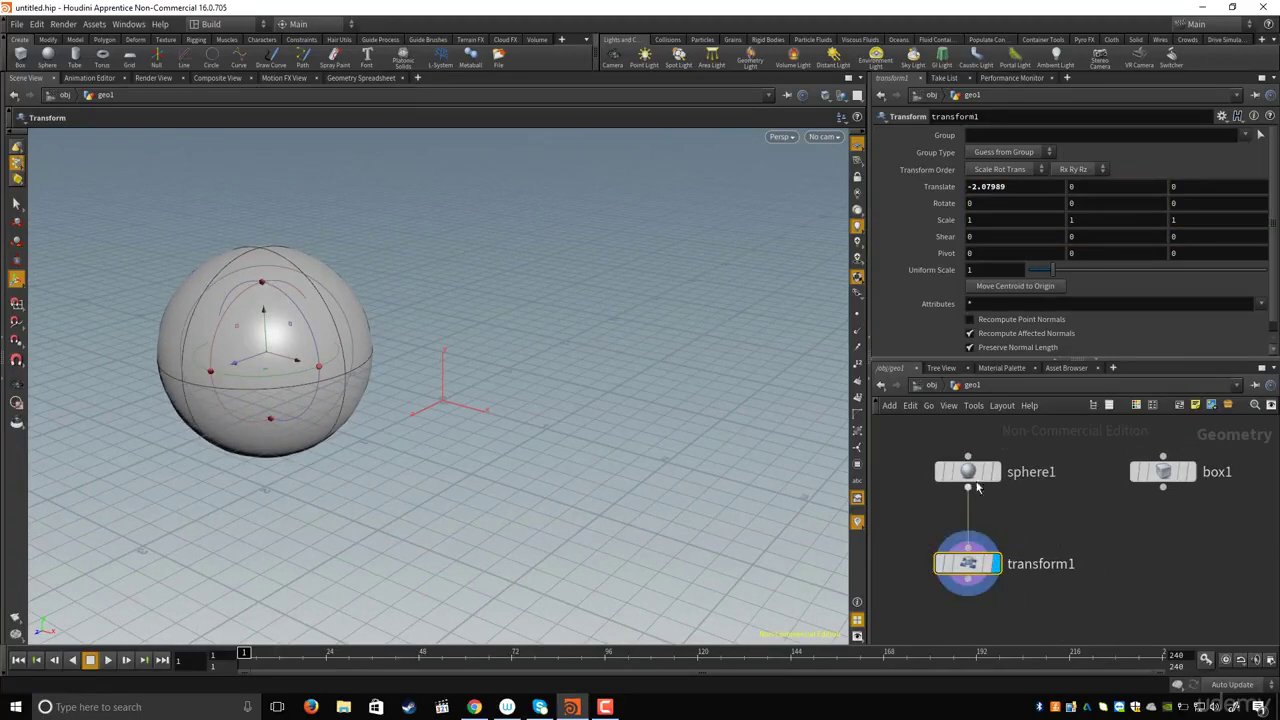
left_click_drag(481, 403, 533, 414, "alt")
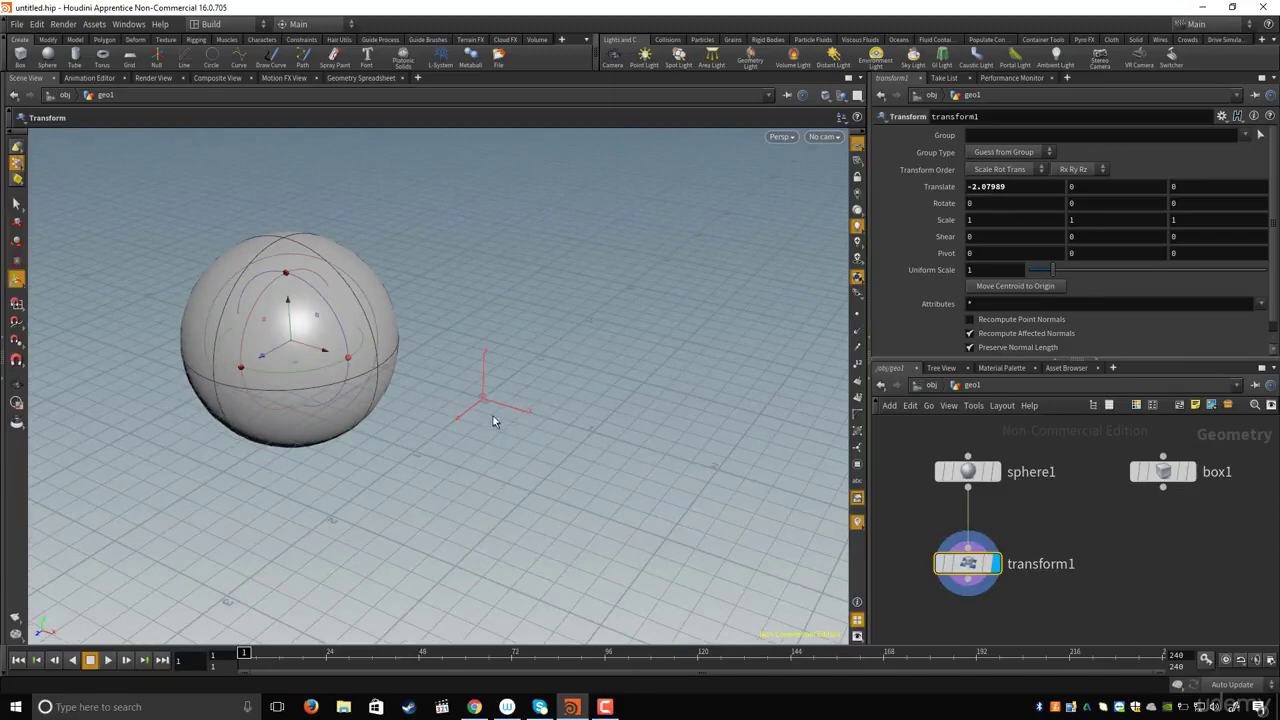
Step: Turn on box1's template flag so it draws as a wireframe cube beside the sphere
middle_click_drag(1172, 564, 1148, 580)
mouse_move(1157, 497)
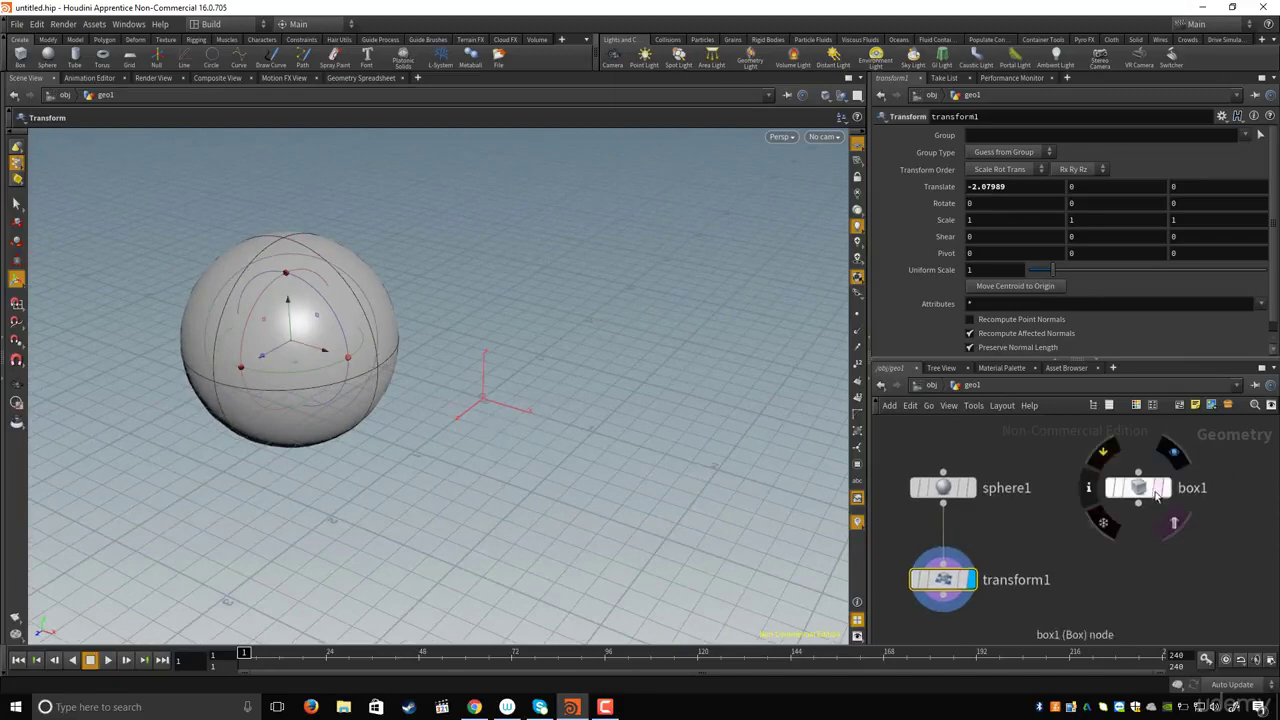
scroll(1157, 497, "up", 3)
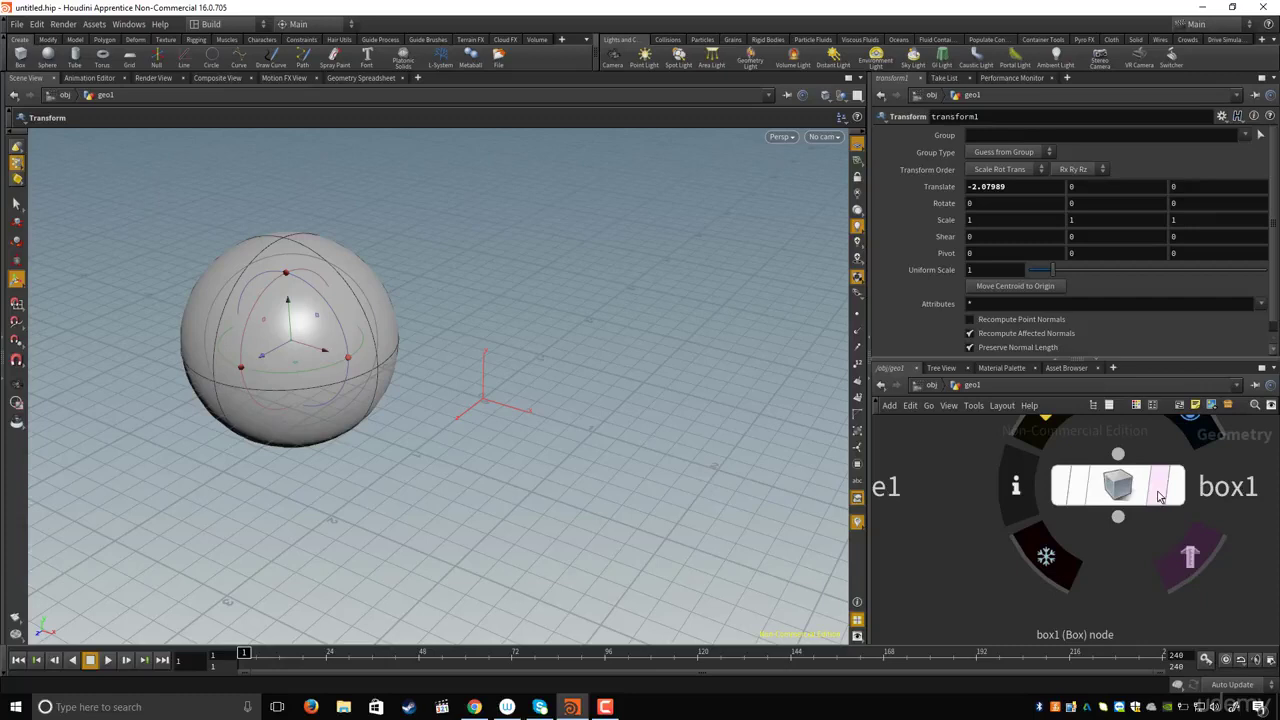
left_click(1160, 497)
scroll(1150, 505, "down", 5)
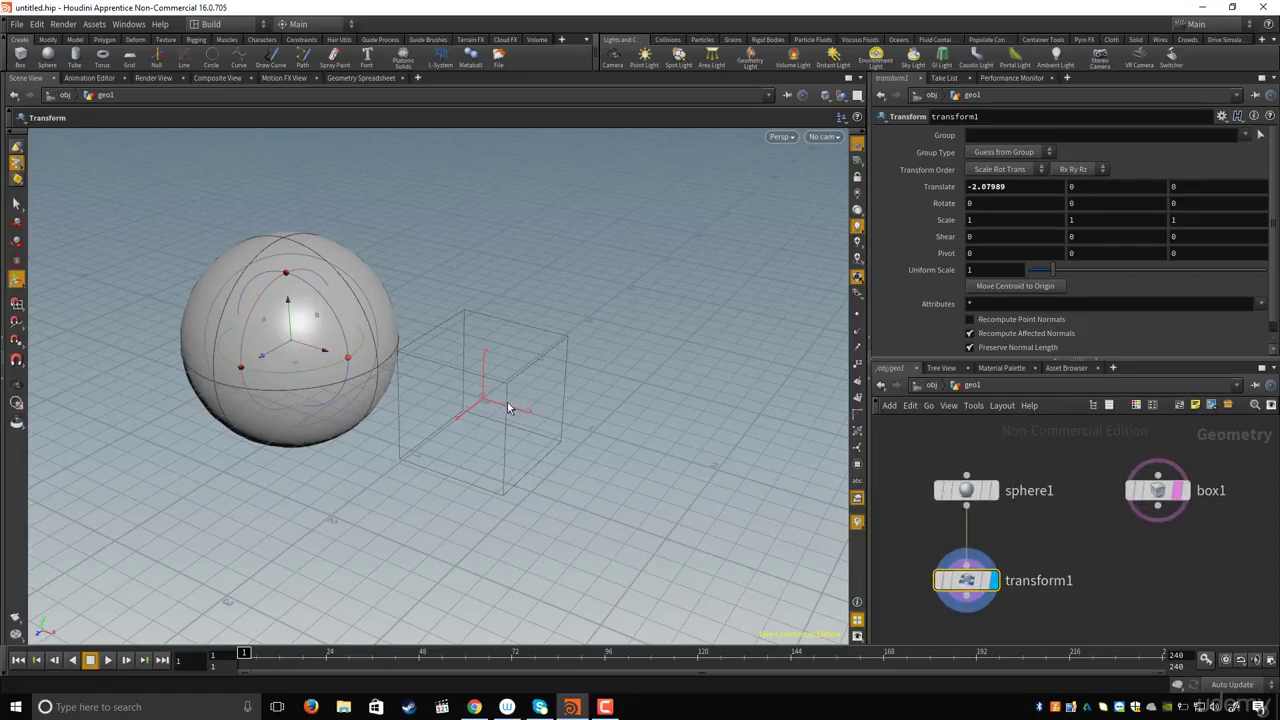
scroll(1060, 530, "up", 2)
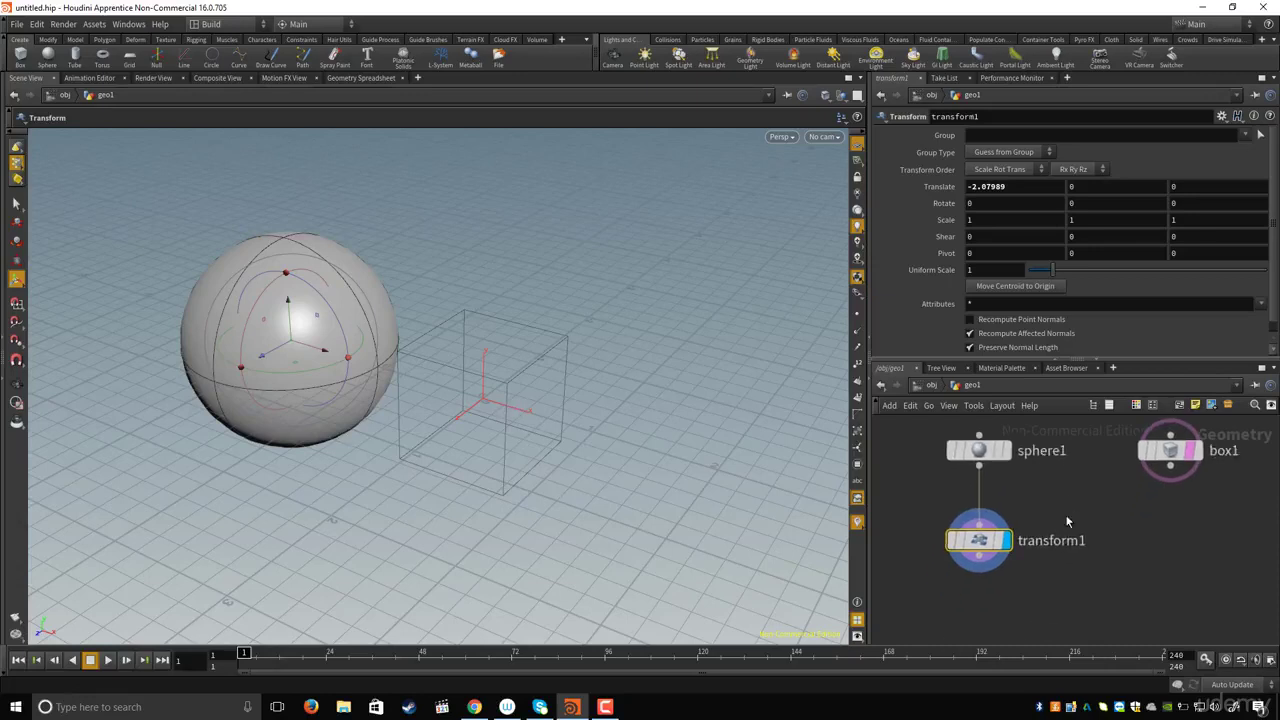
scroll(1070, 525, "down", 2)
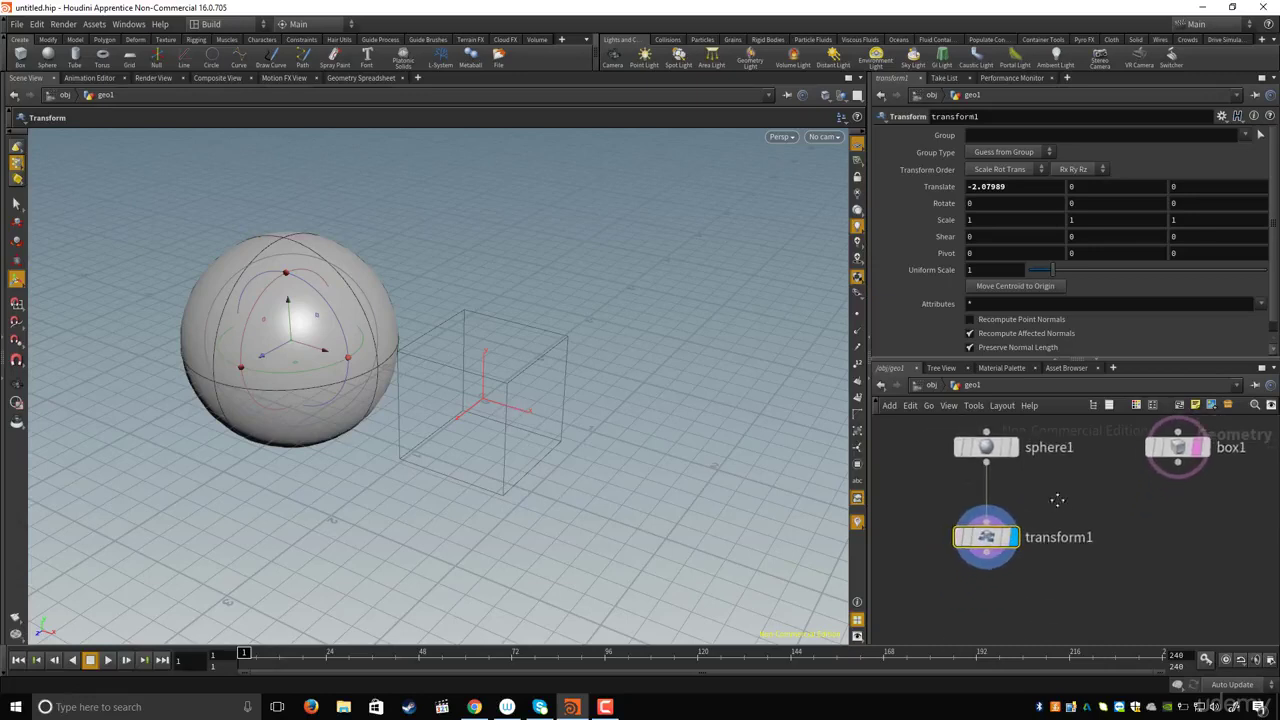
middle_click_drag(1057, 499, 1067, 515)
mouse_move(998, 558)
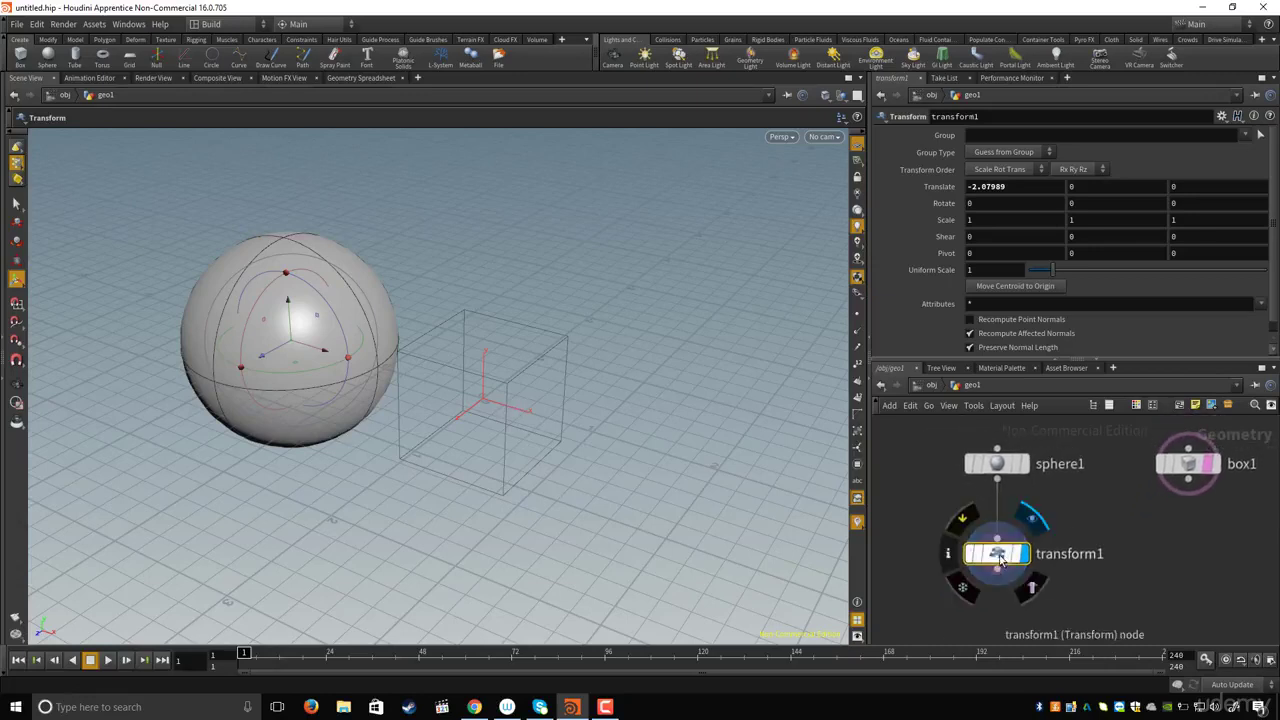
mouse_move(998, 469)
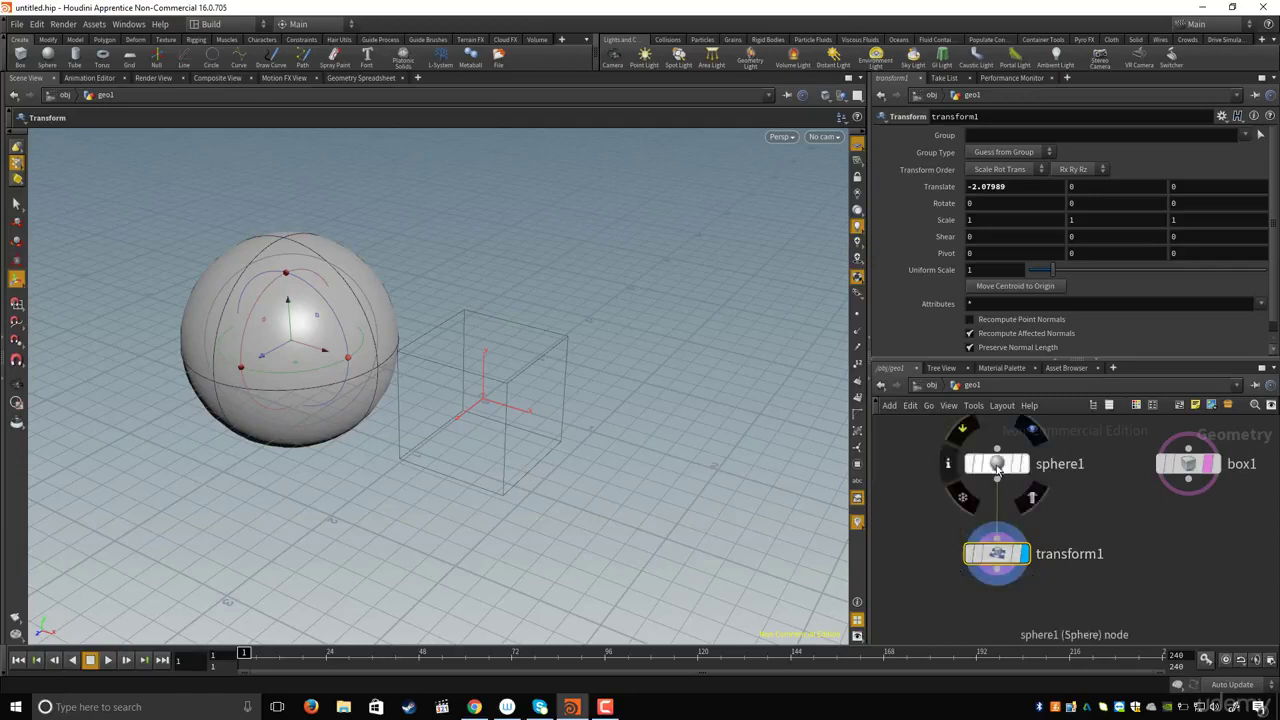
middle_click_drag(1061, 498, 1074, 552)
mouse_move(1014, 503)
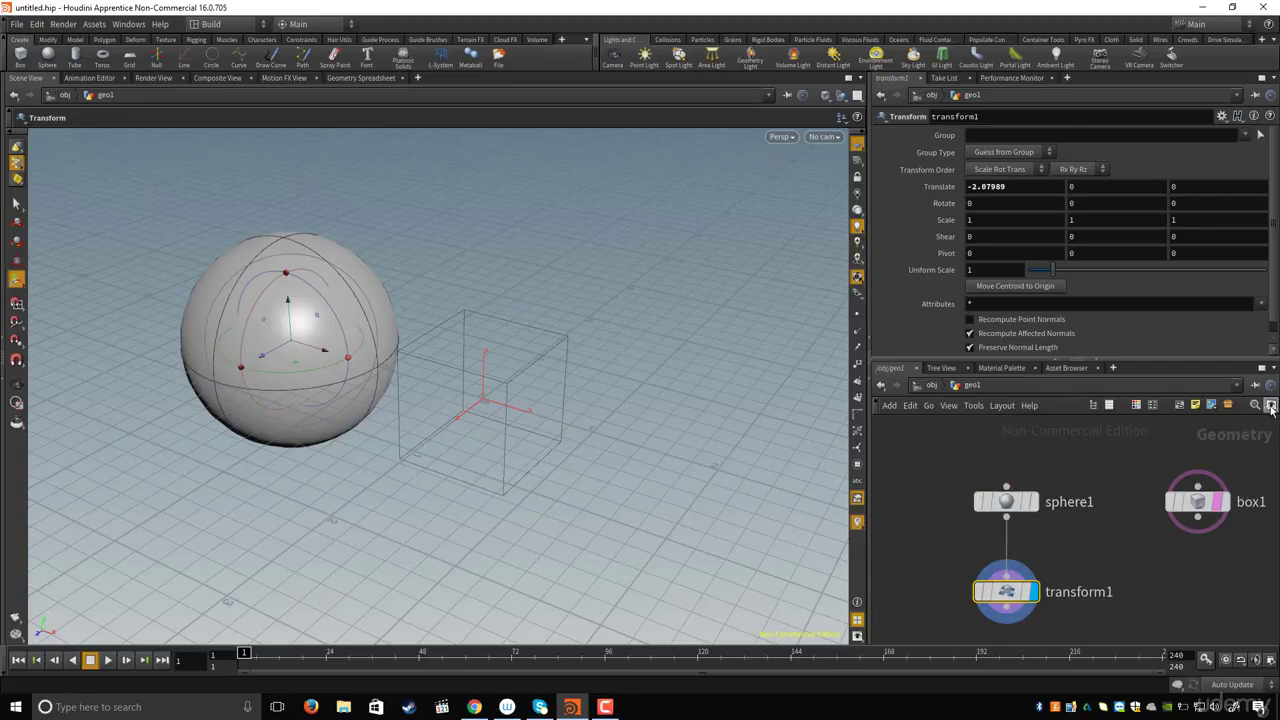
Step: In the network display options, try Show Node Ring at zoomed-out, then medium and far zoom
left_click(1271, 408)
left_click_drag(1116, 214, 701, 236)
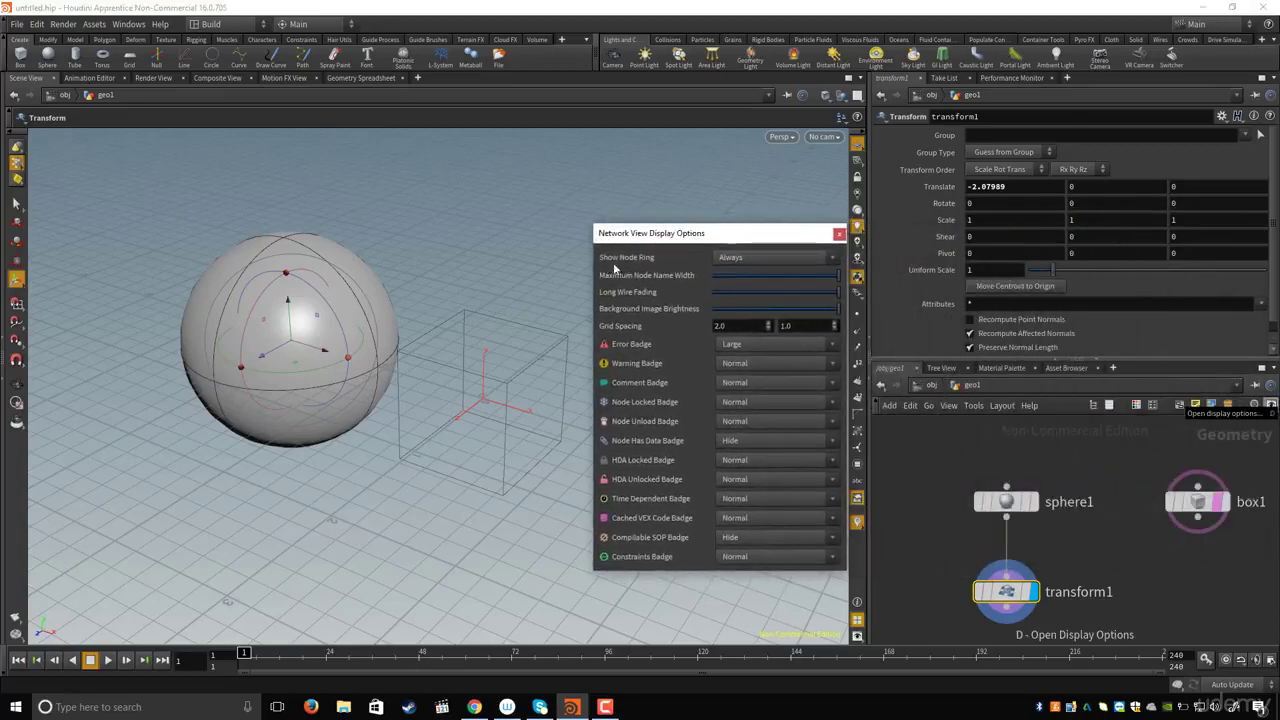
left_click(768, 257)
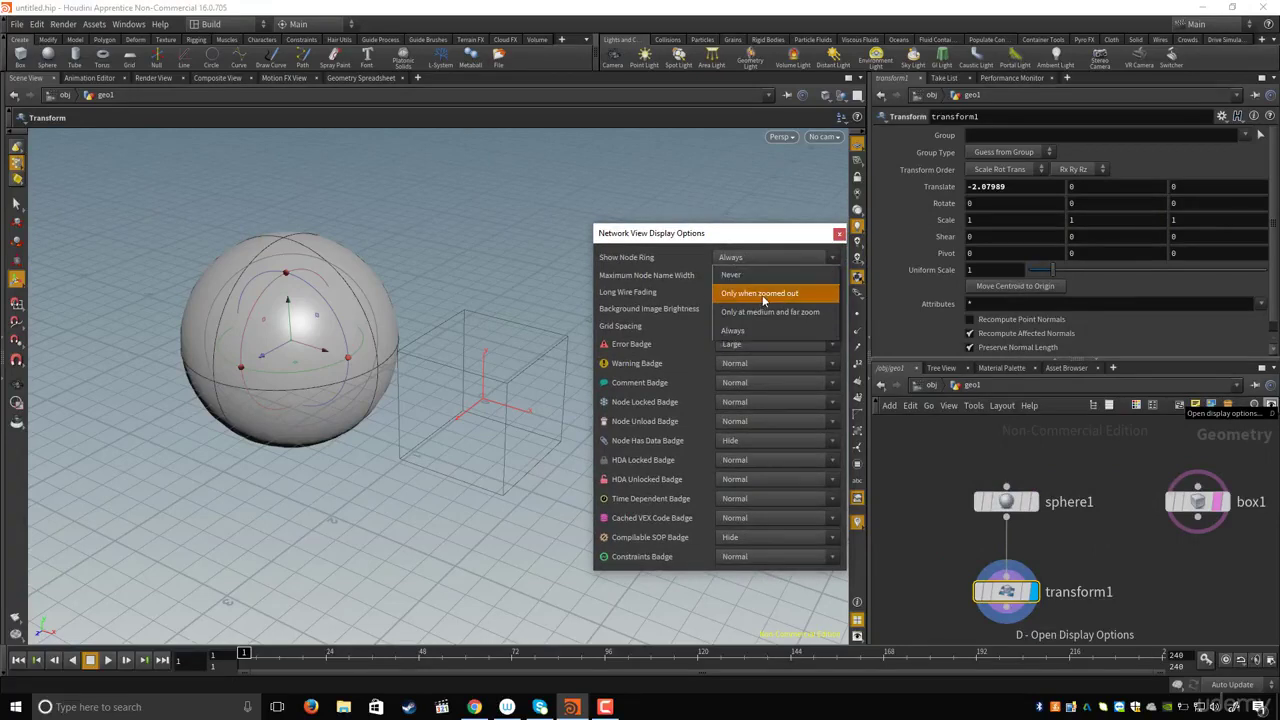
left_click(763, 294)
middle_click_drag(1074, 553, 1093, 527)
scroll(1105, 517, "up", 3)
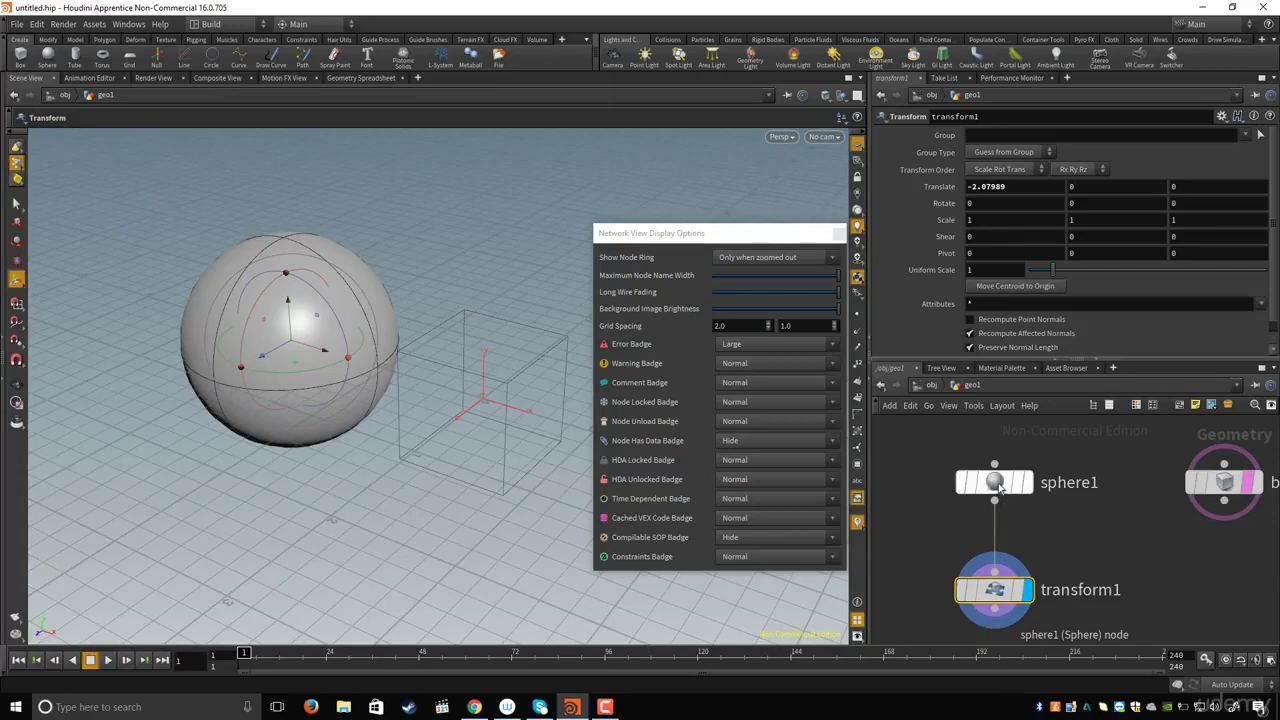
scroll(1000, 486, "up", 1)
scroll(998, 487, "down", 5)
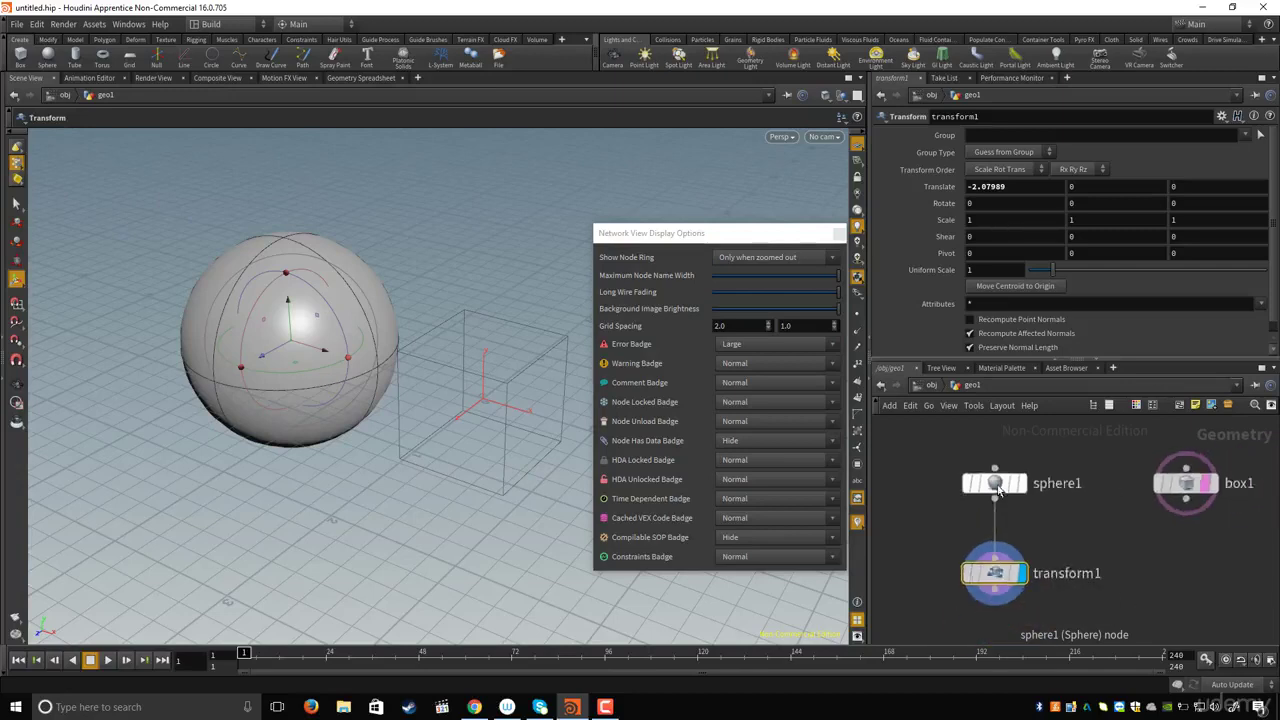
scroll(997, 486, "down", 2)
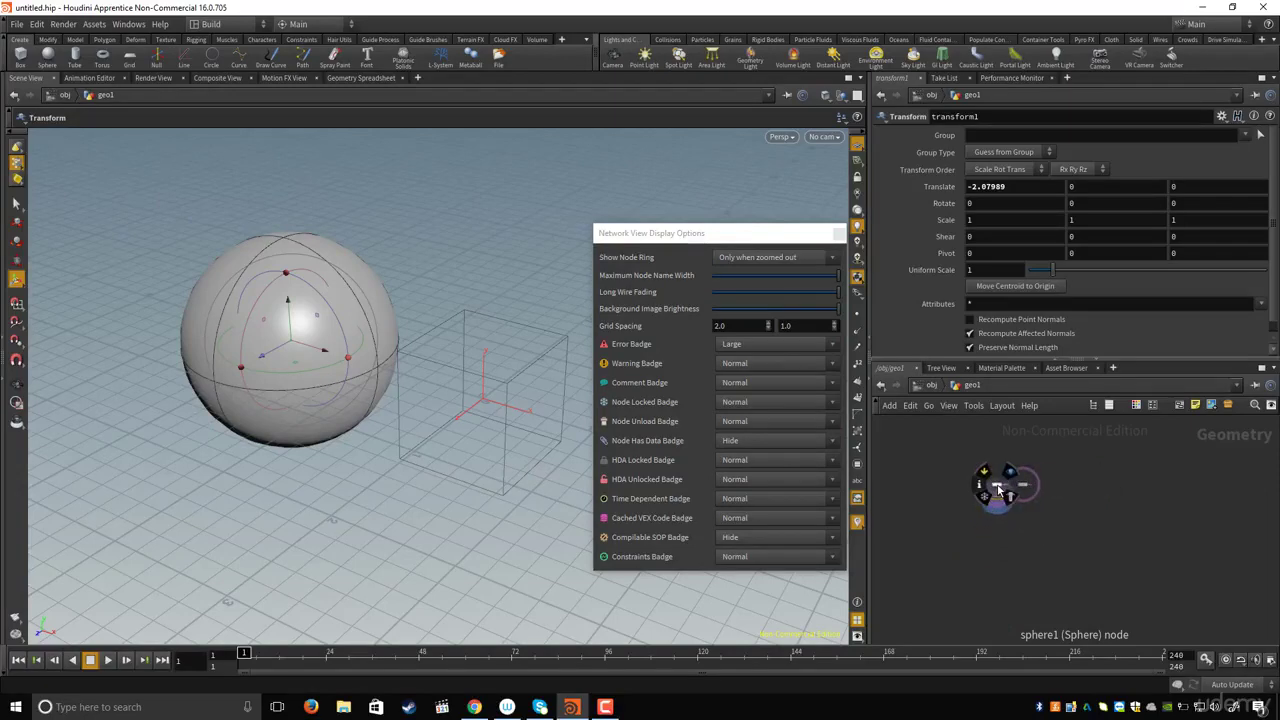
mouse_move(997, 486)
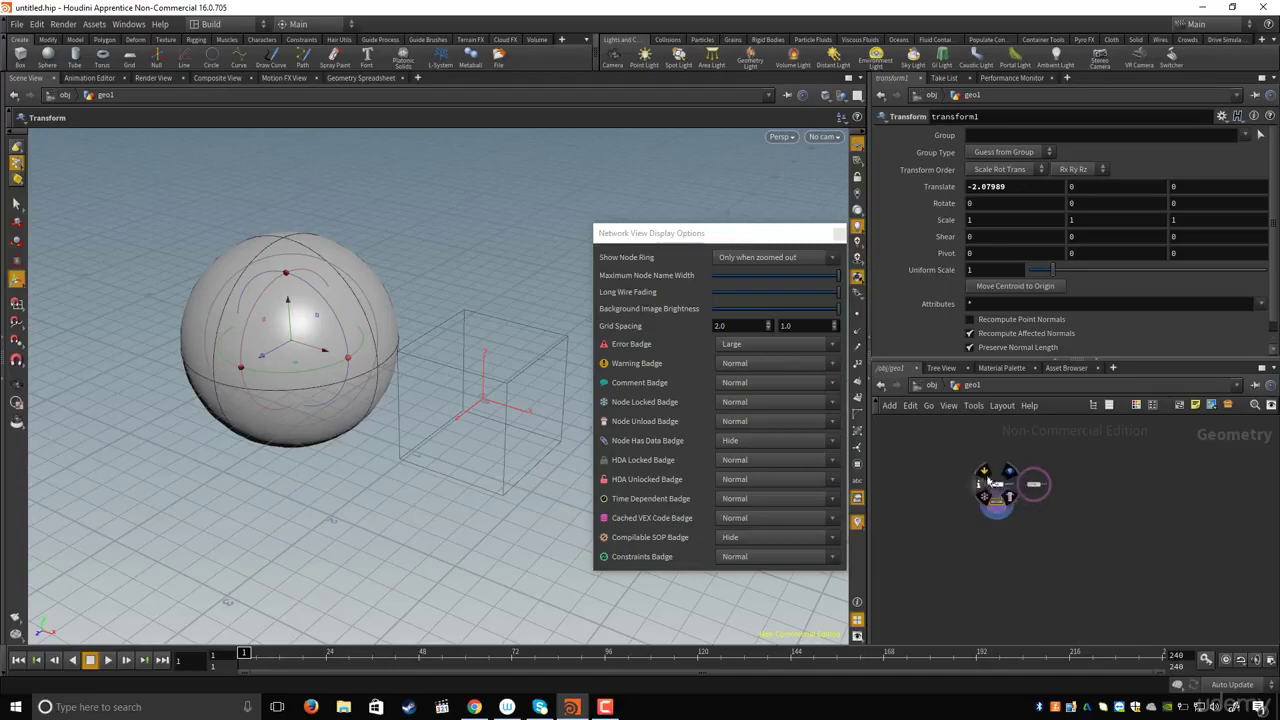
scroll(997, 486, "up", 2)
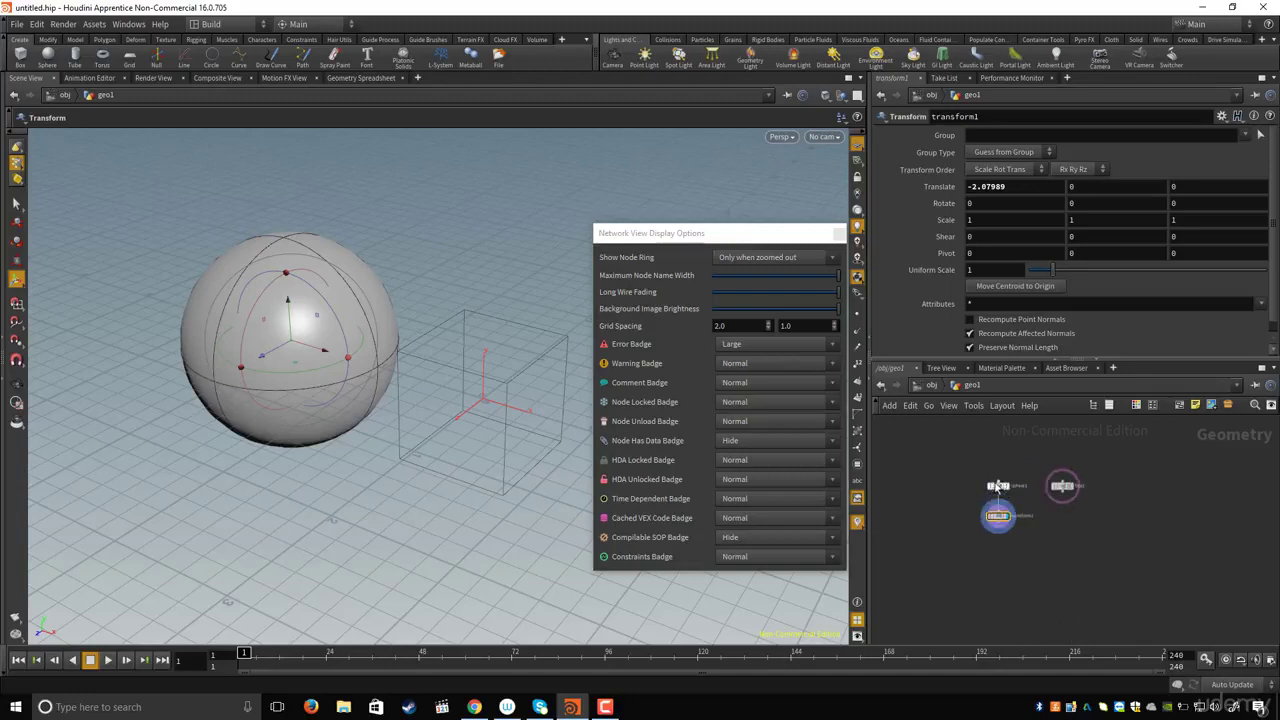
left_click(764, 262)
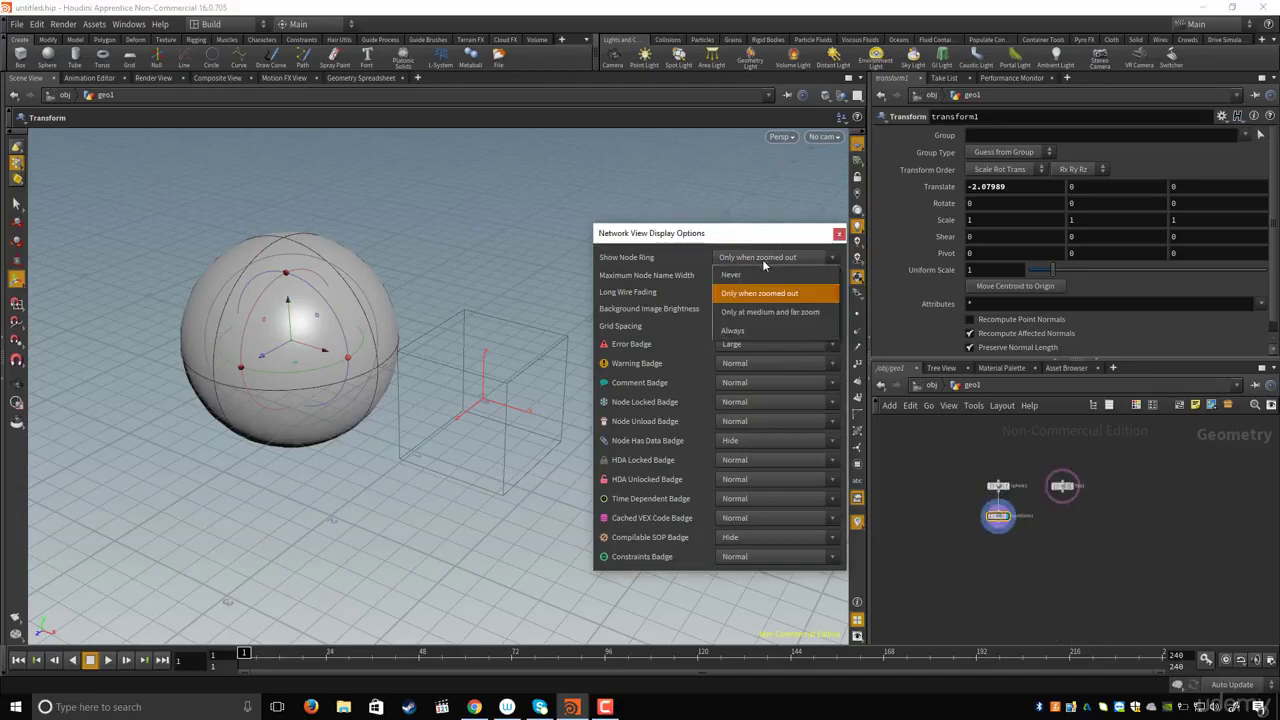
left_click(782, 314)
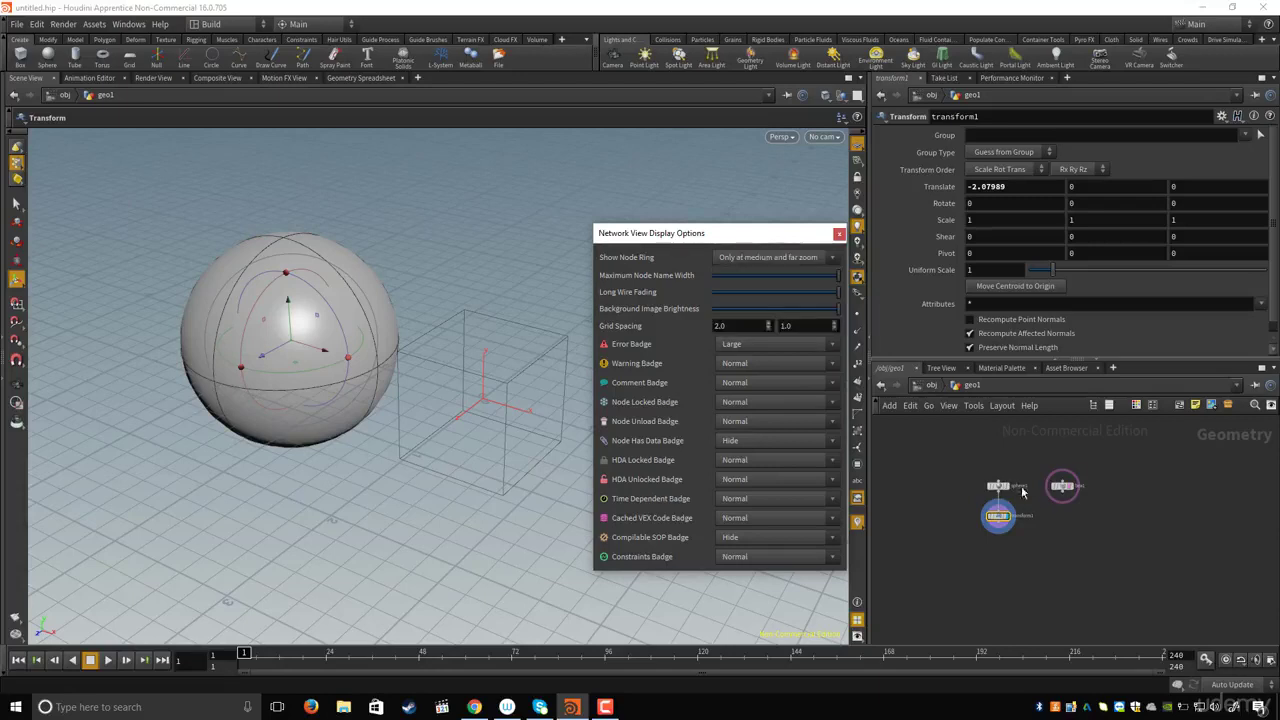
Step: Set Show Node Ring to Never and close the display options
scroll(999, 489, "up", 3)
scroll(999, 489, "down", 3)
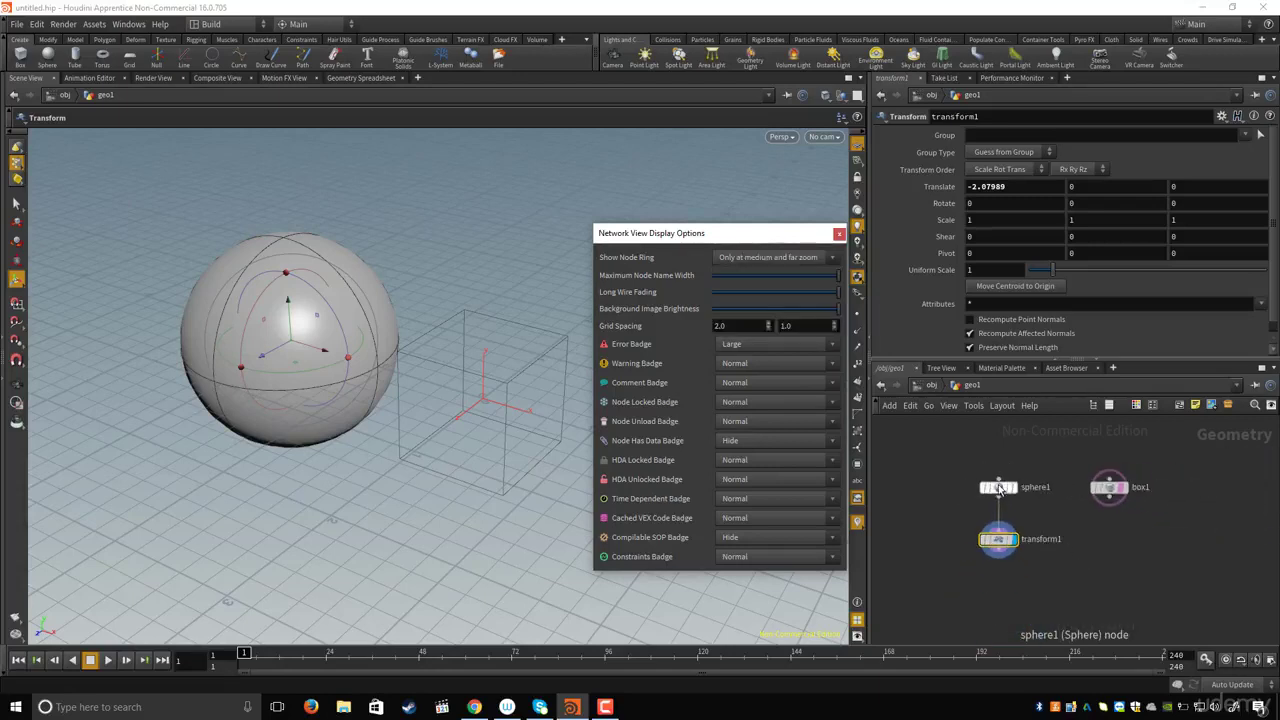
scroll(998, 489, "down", 2)
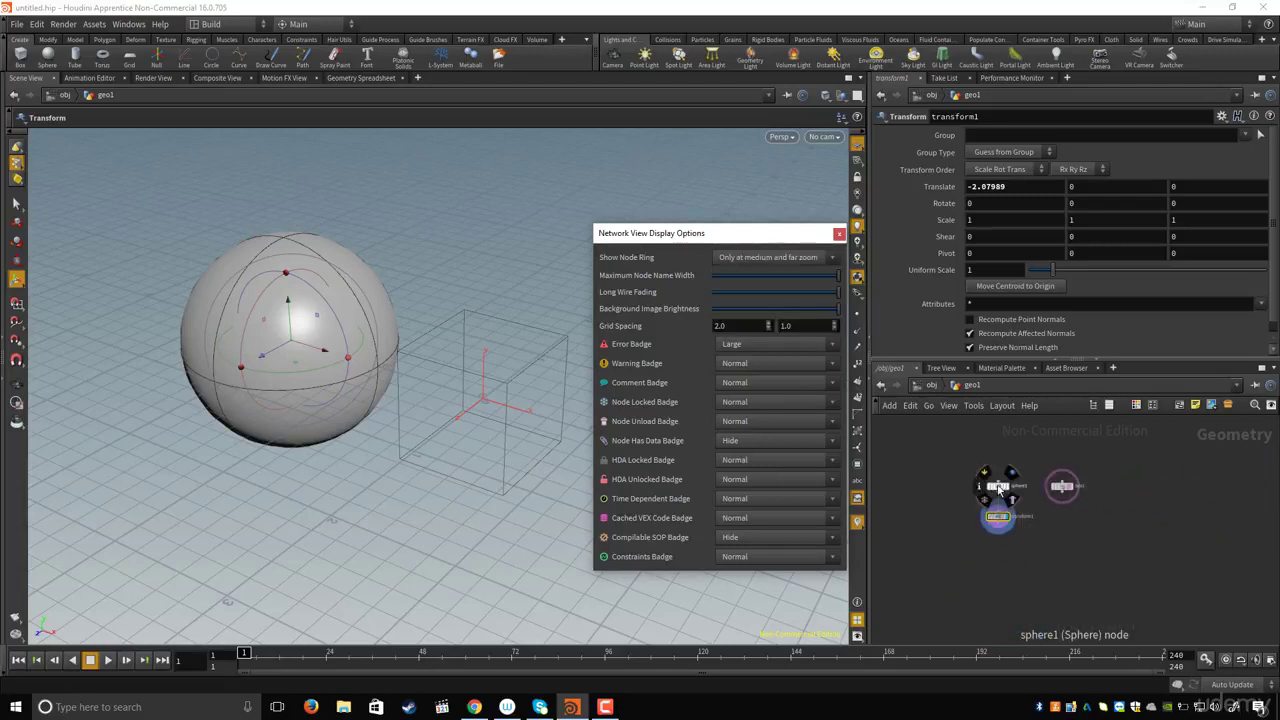
scroll(999, 489, "up", 3)
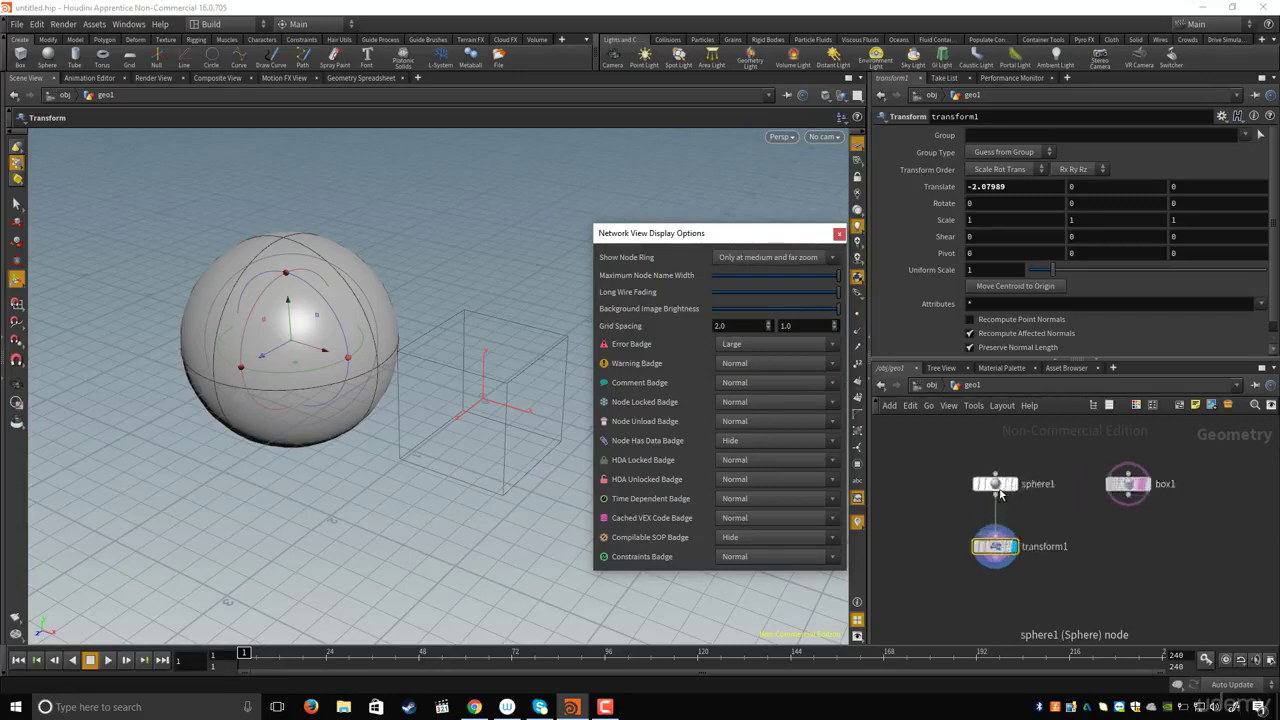
scroll(999, 489, "up", 4)
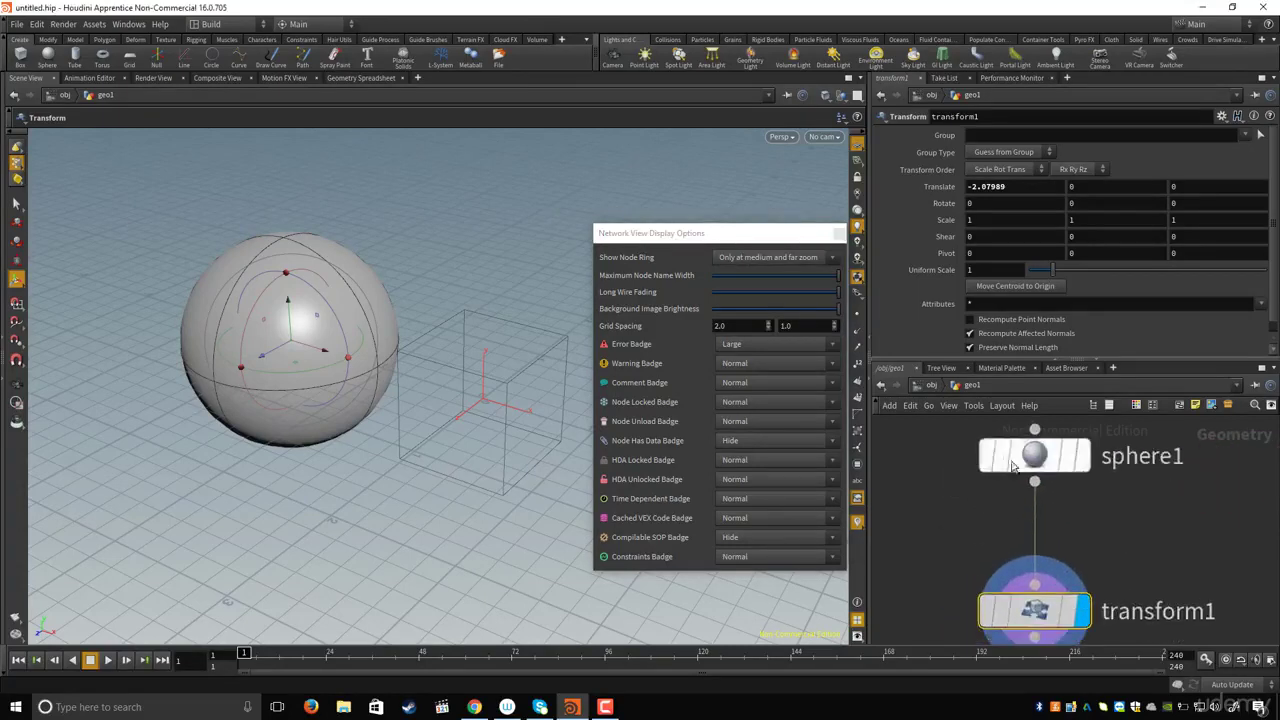
left_click(765, 257)
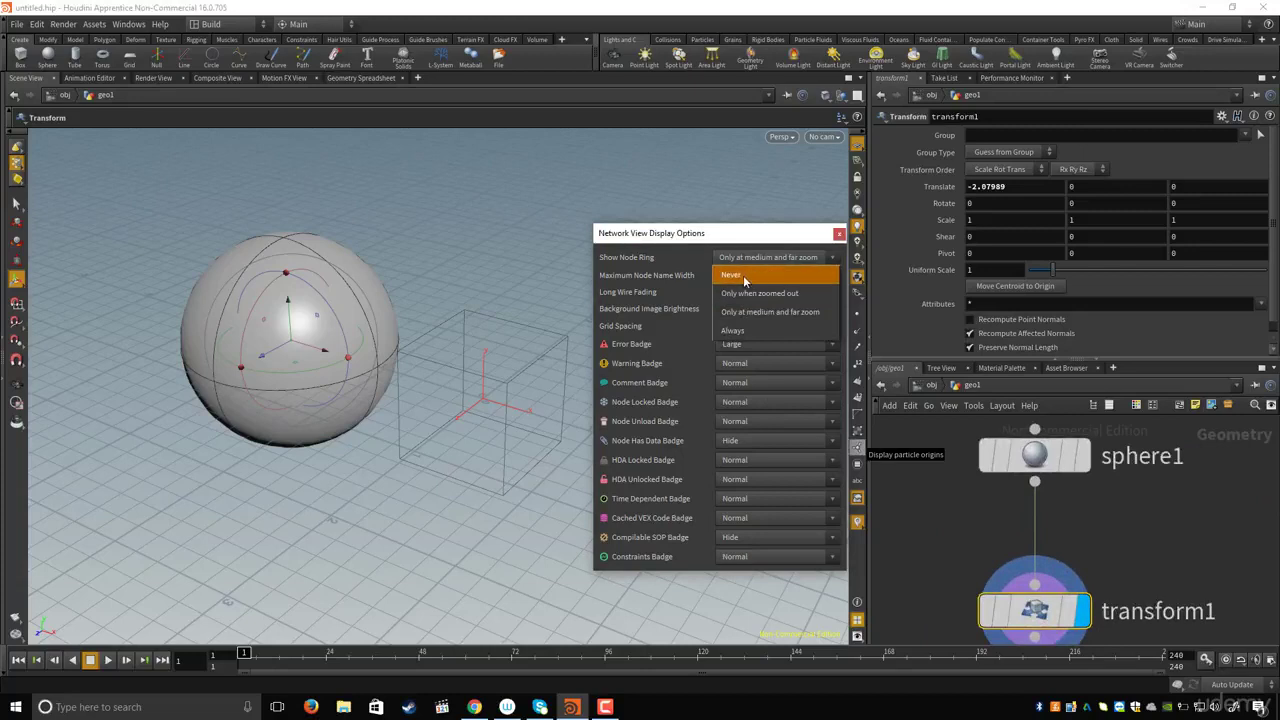
left_click(738, 281)
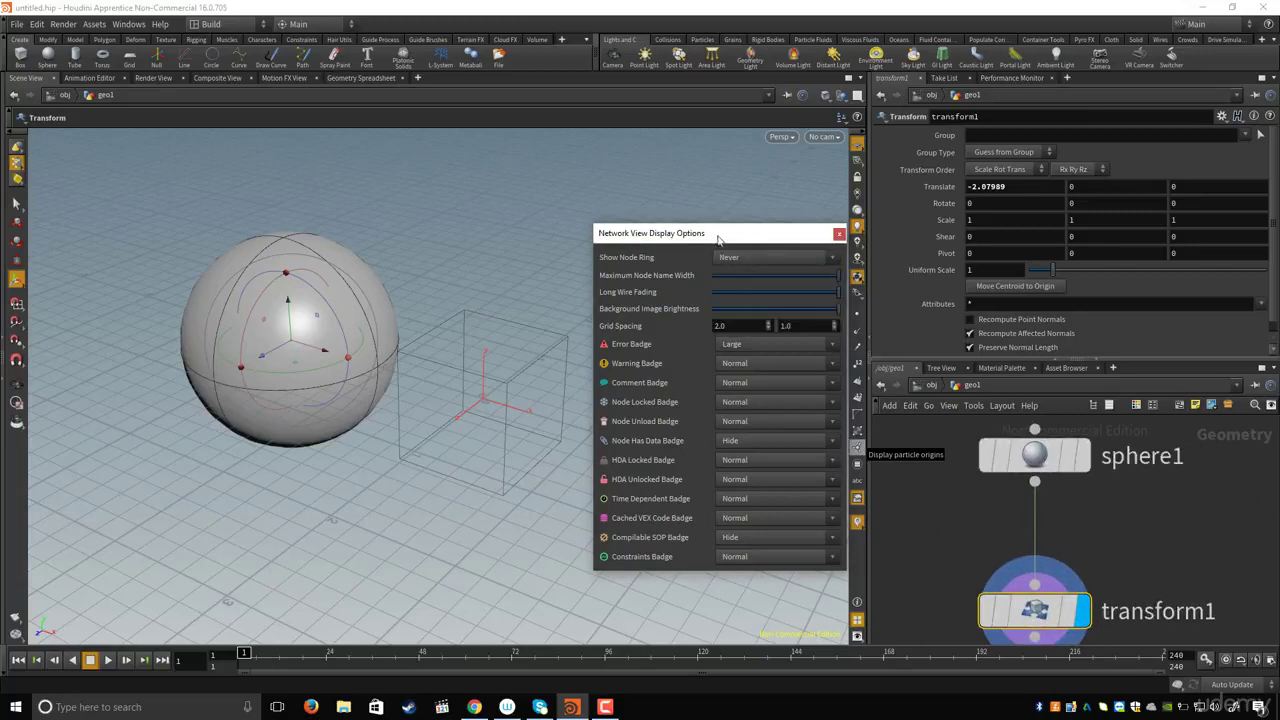
left_click_drag(712, 238, 625, 241)
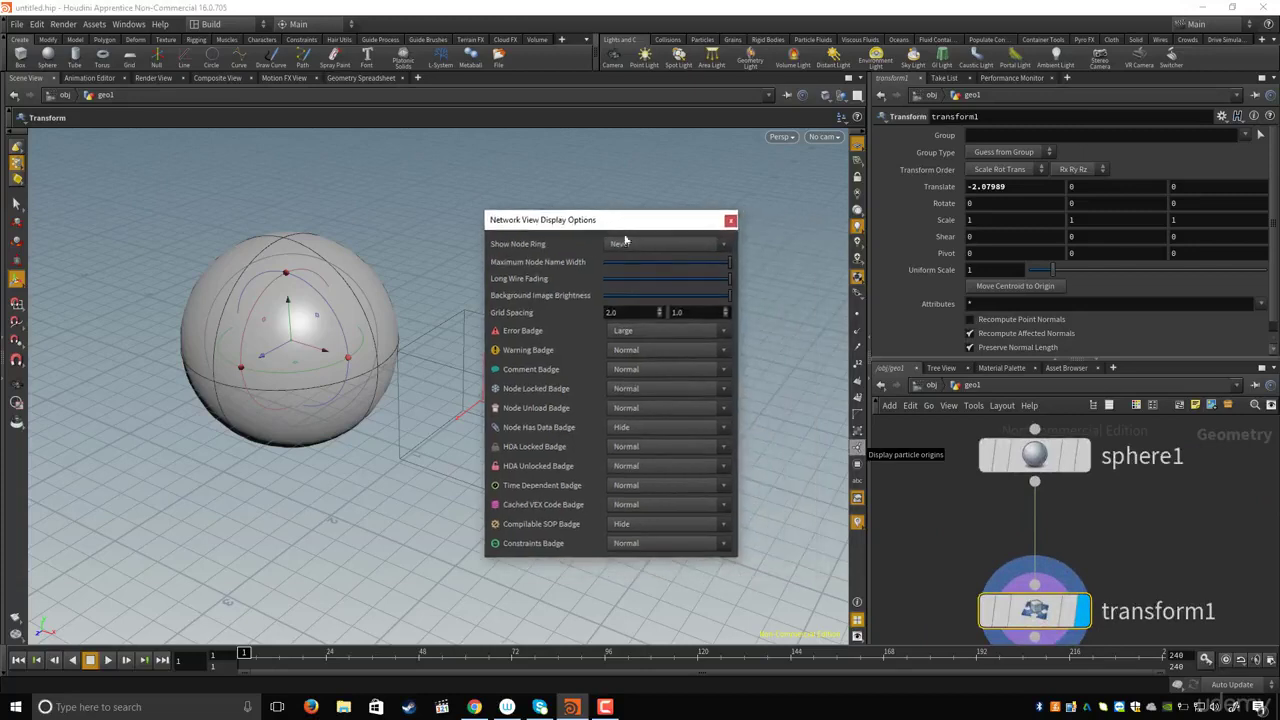
left_click(731, 221)
scroll(921, 557, "down", 3)
middle_click_drag(926, 548, 968, 506)
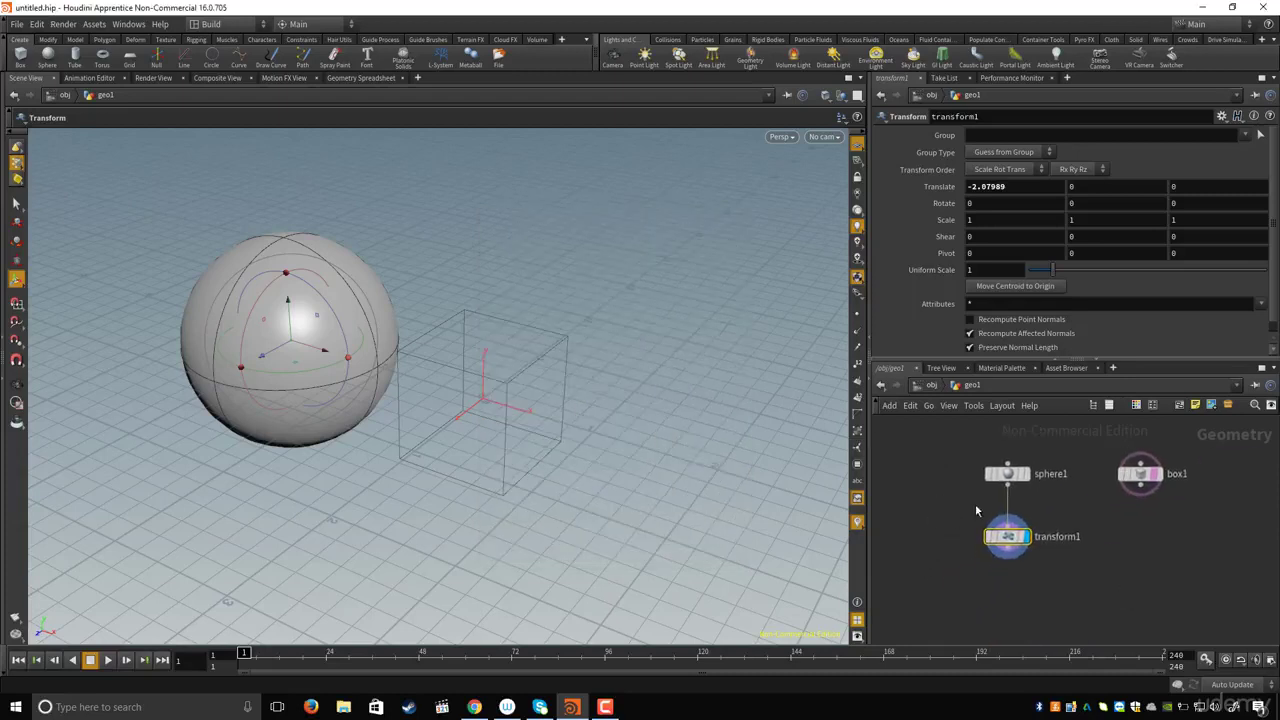
Step: Drag the Scene View divider left so the parameter and network panes get half the window
scroll(1027, 511, "up", 2)
scroll(962, 488, "down", 2)
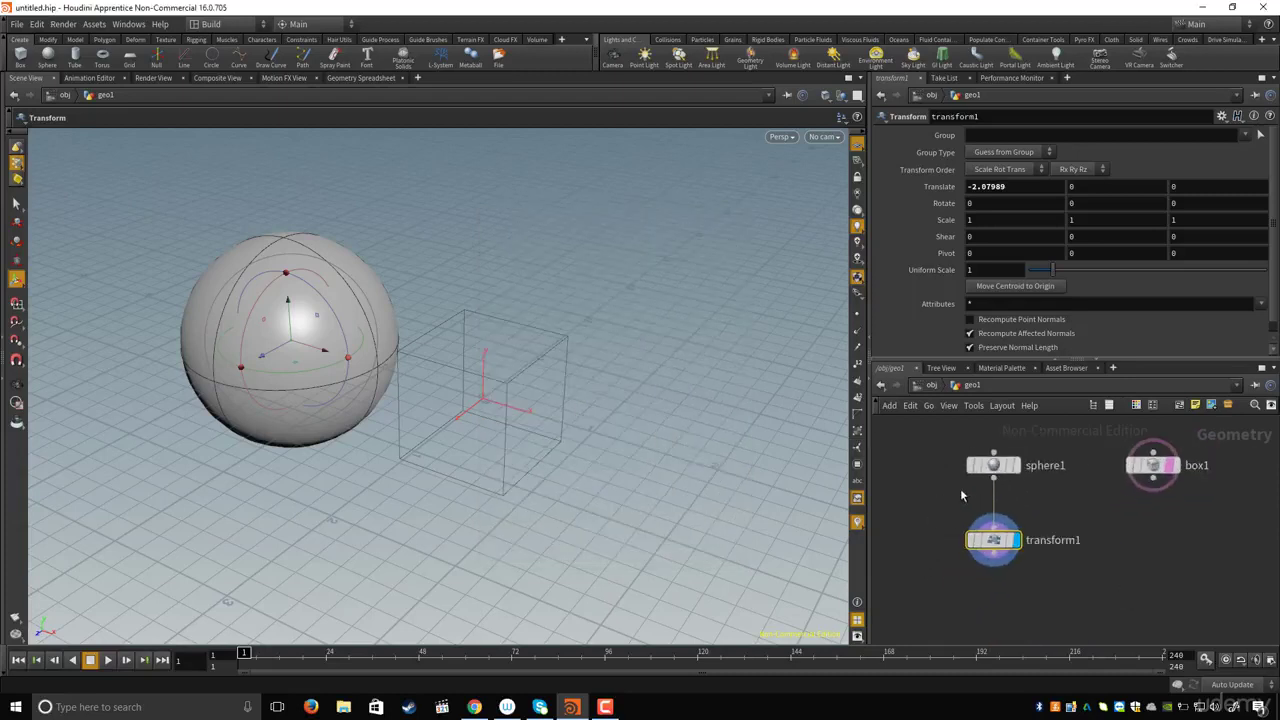
middle_click_drag(950, 476, 941, 520)
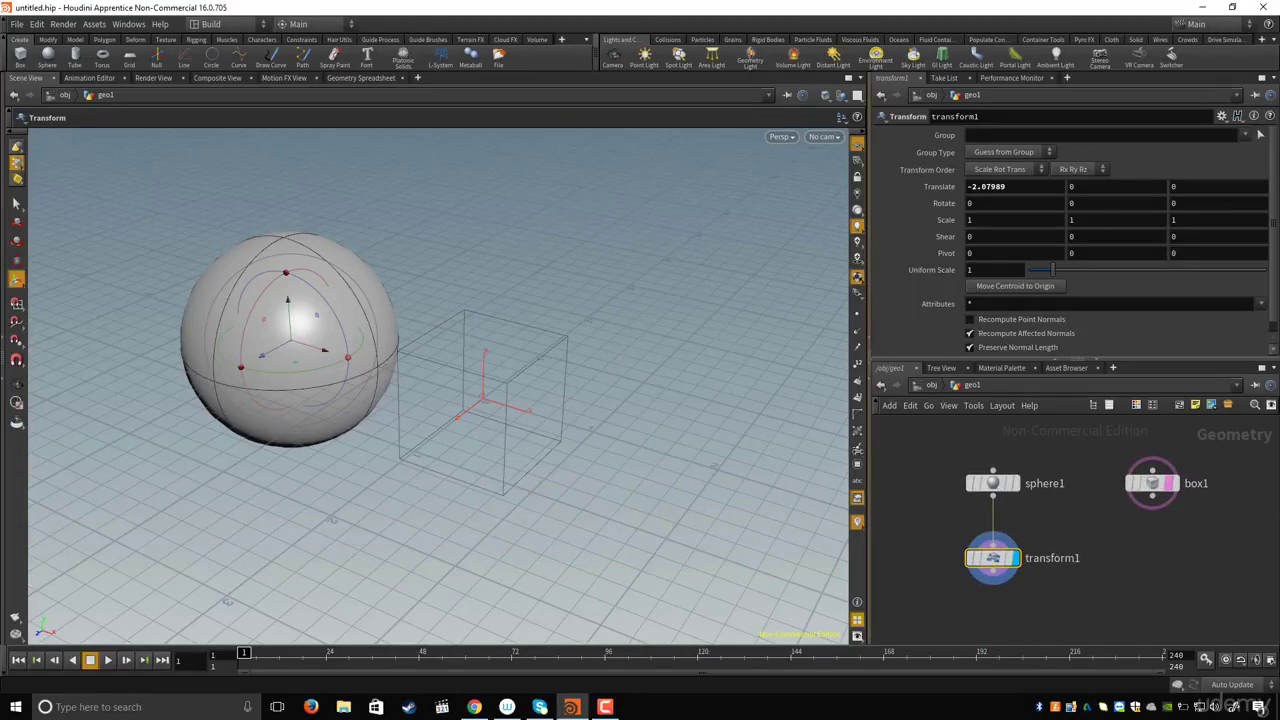
left_click_drag(866, 455, 717, 407)
Step: Collapse and restore the transform1 parameters and the geo1 network panes in turn
left_click_drag(870, 366, 884, 338)
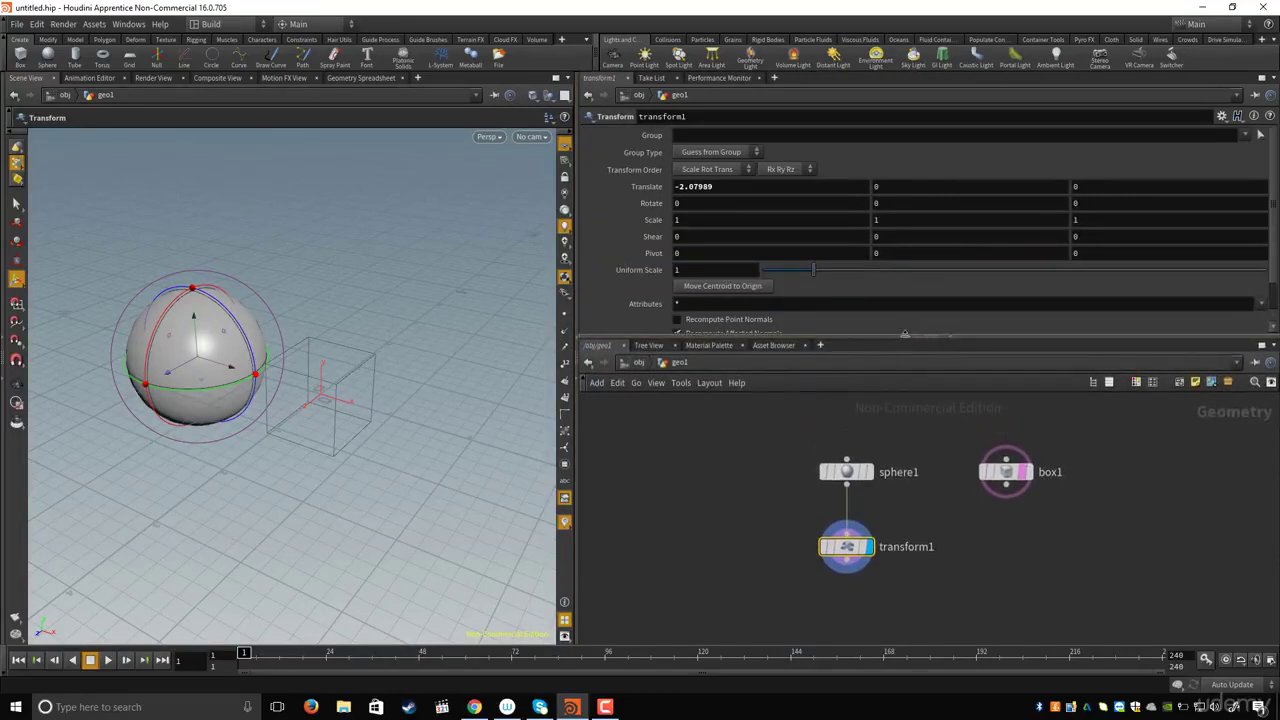
left_click(905, 333)
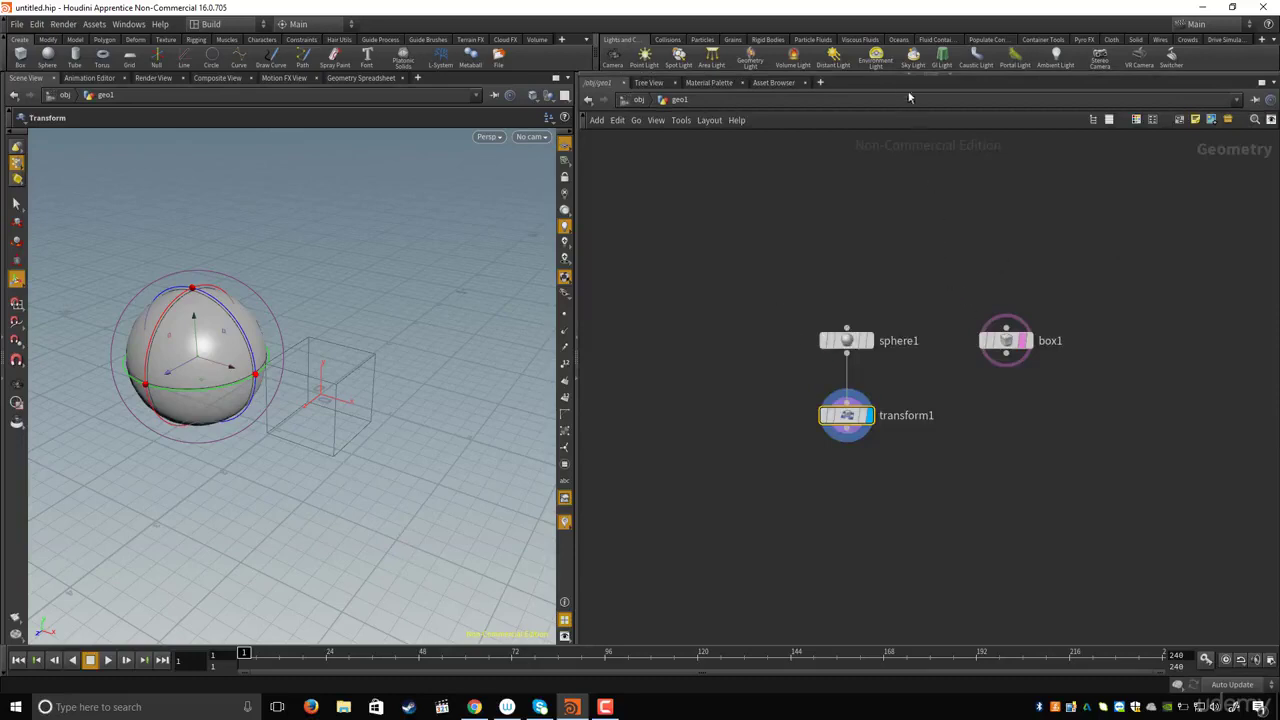
left_click_drag(910, 75, 955, 322)
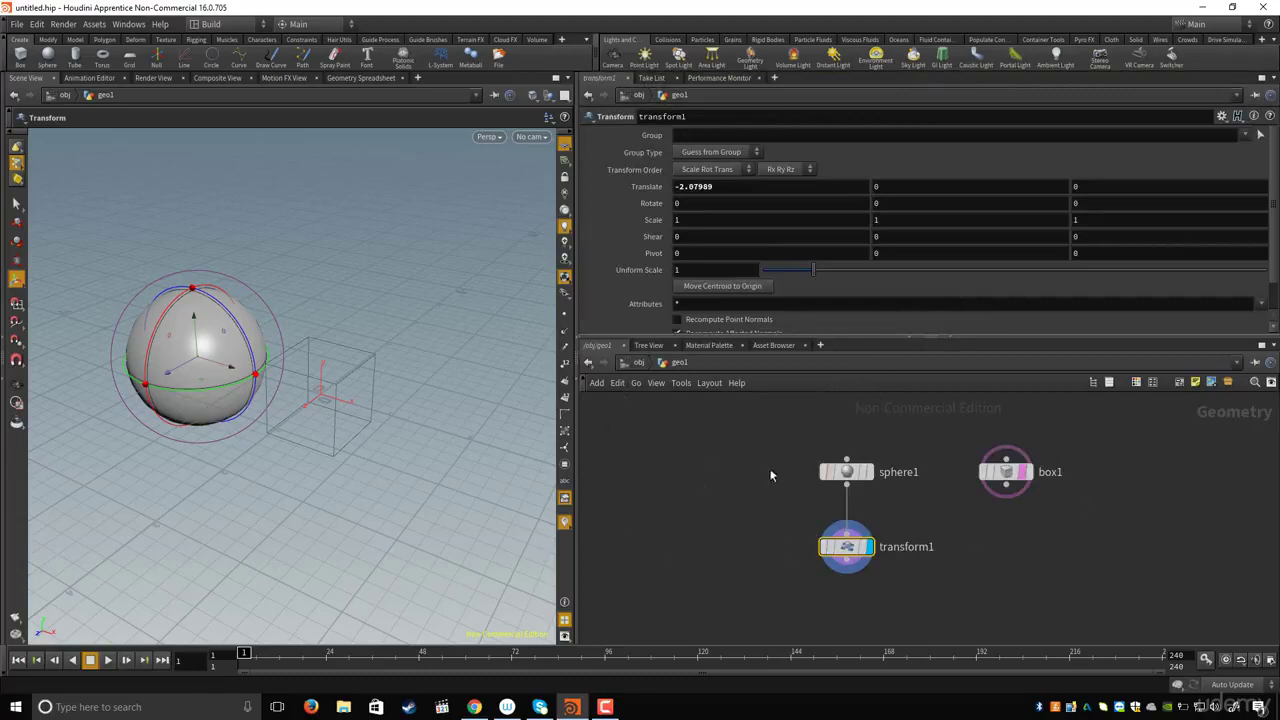
left_click(951, 340)
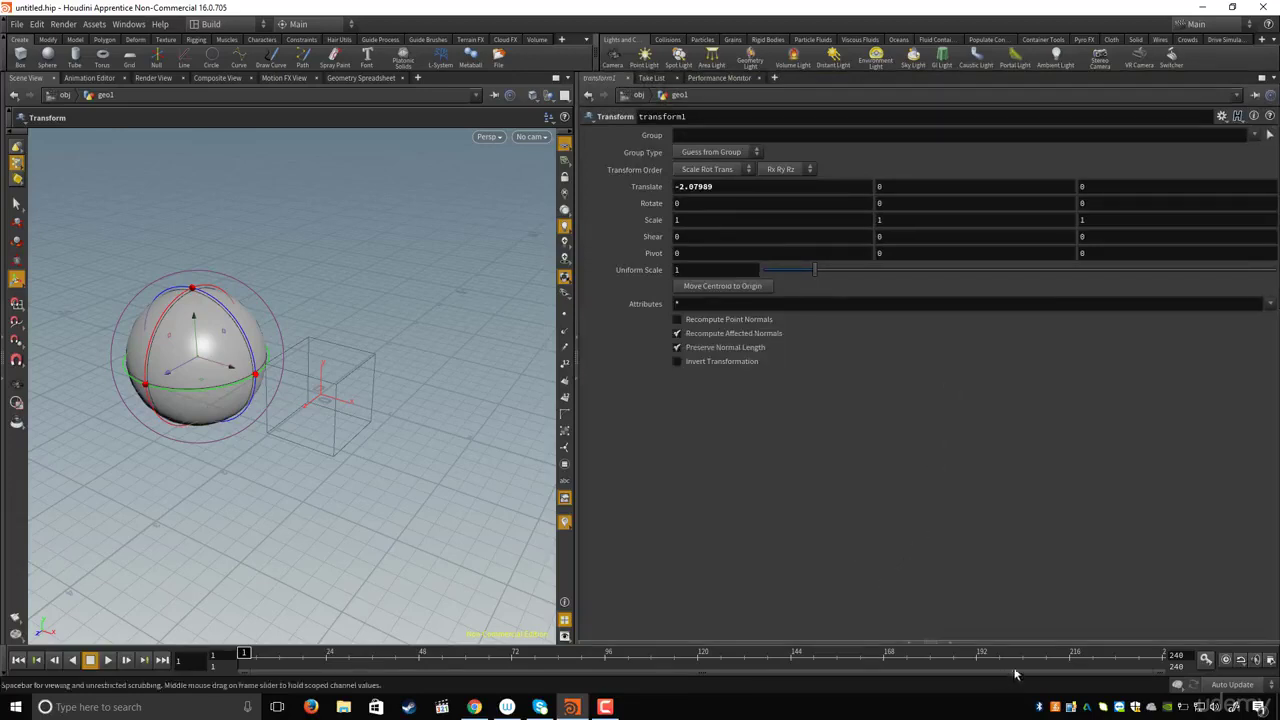
left_click(952, 642)
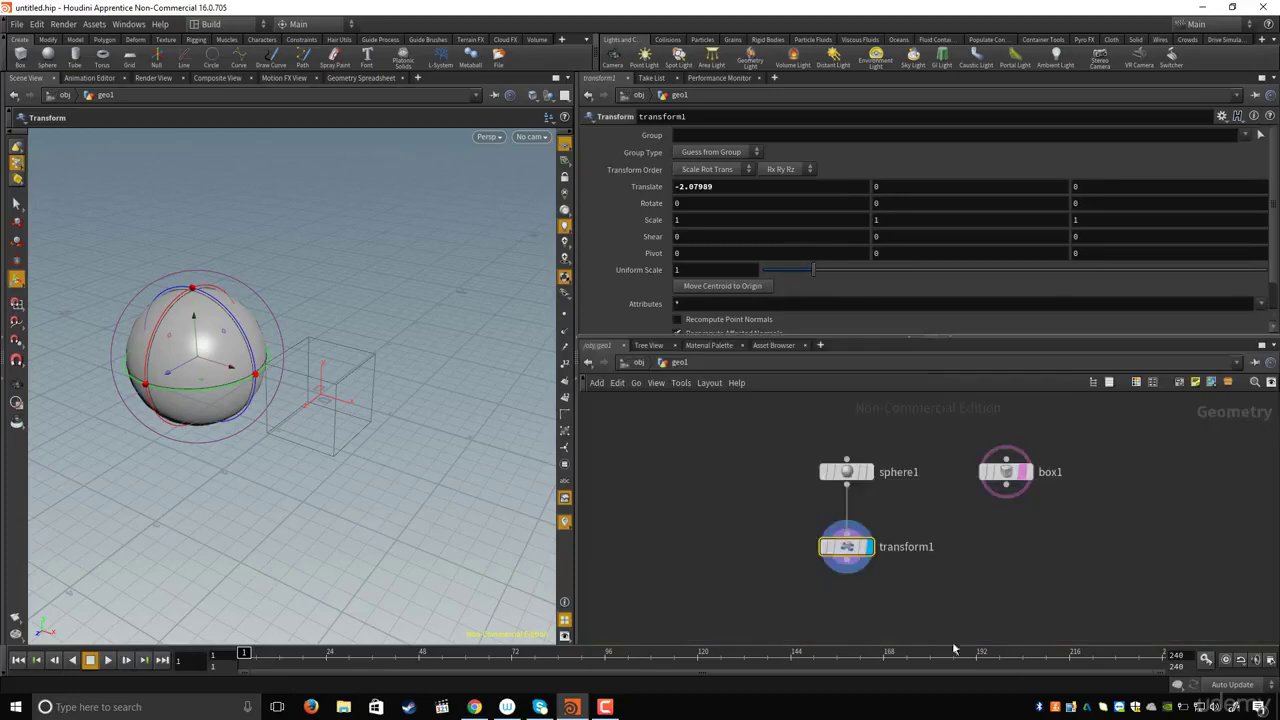
Step: Swap the side panes and back, maximize and restore the viewport, then flip it to the right
left_click(931, 342)
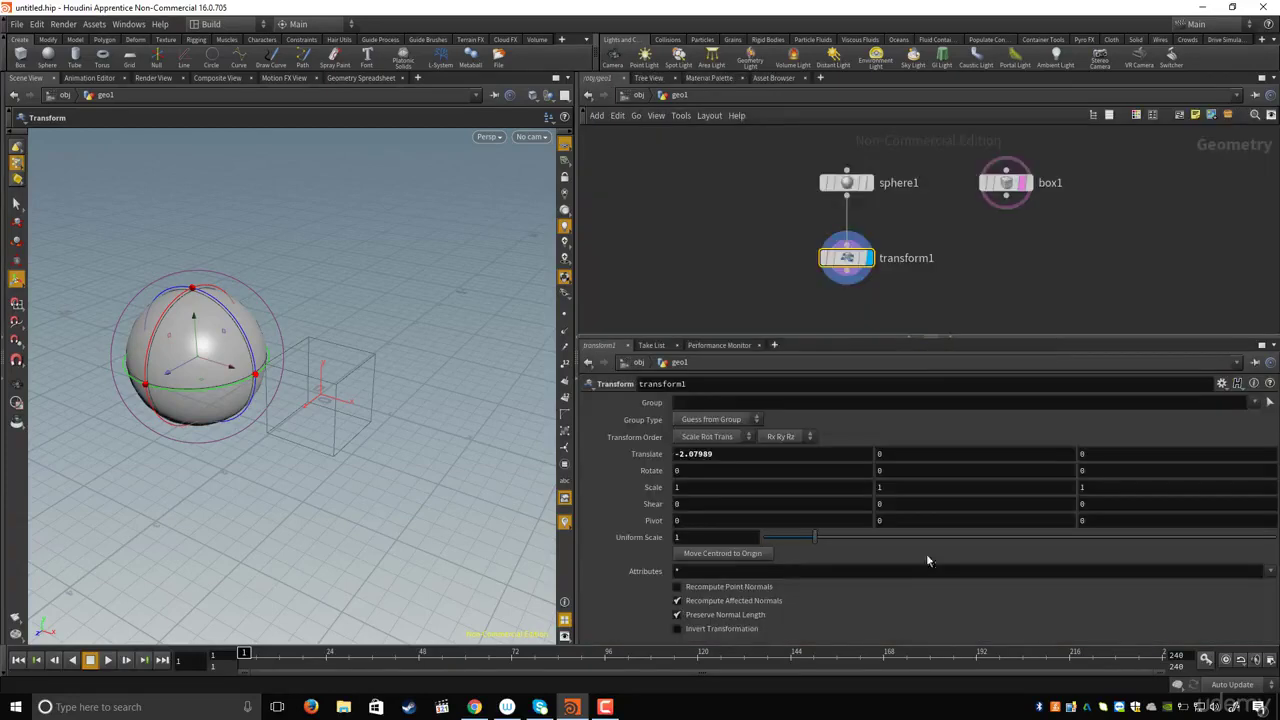
left_click(935, 343)
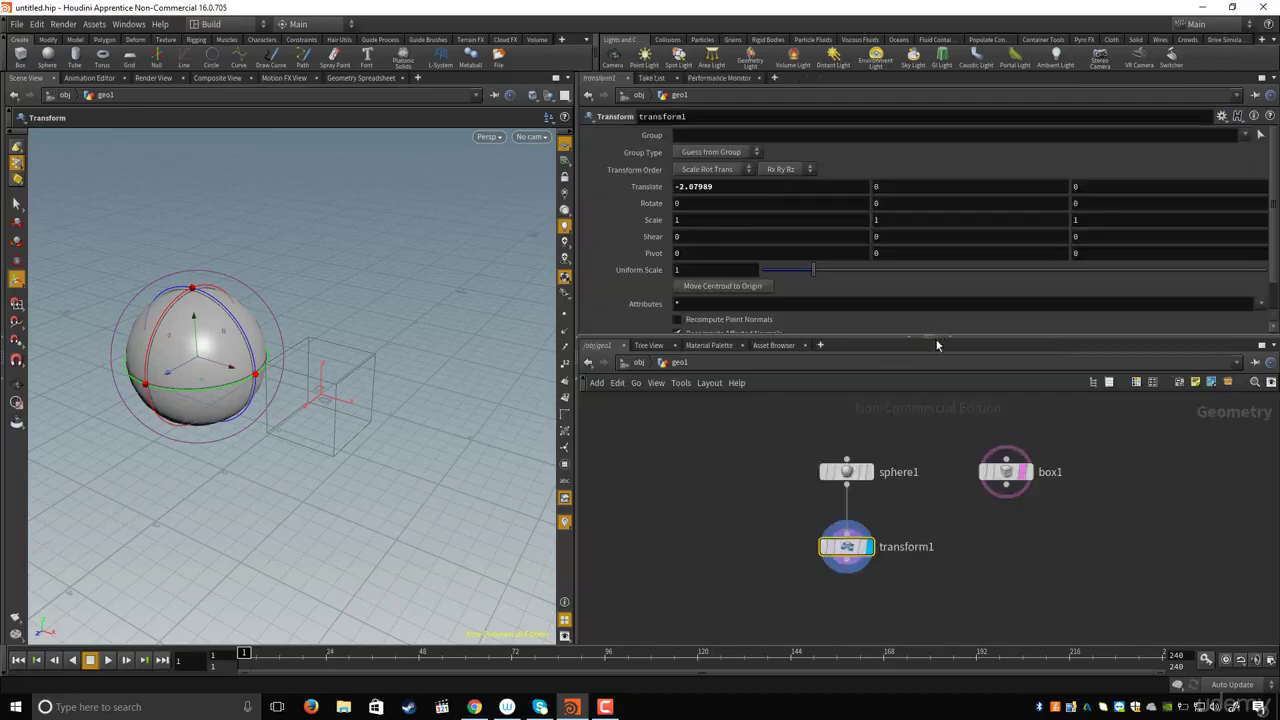
left_click(577, 390)
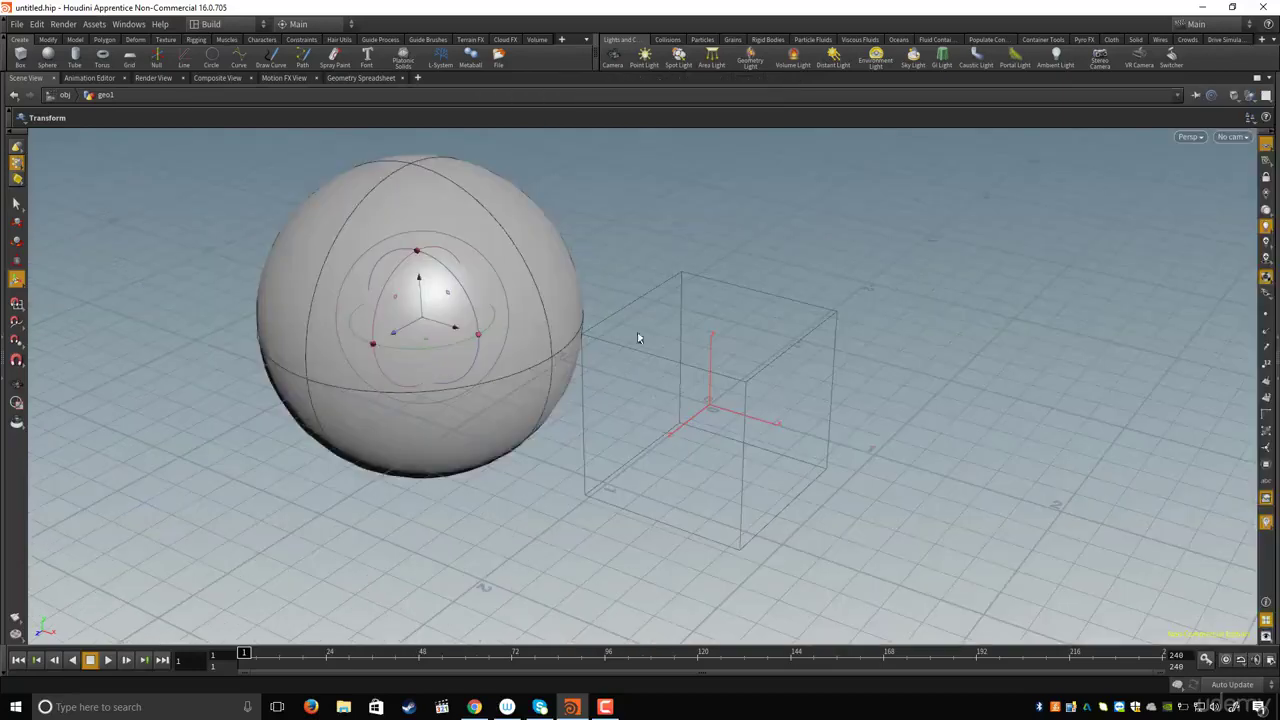
left_click(1272, 378)
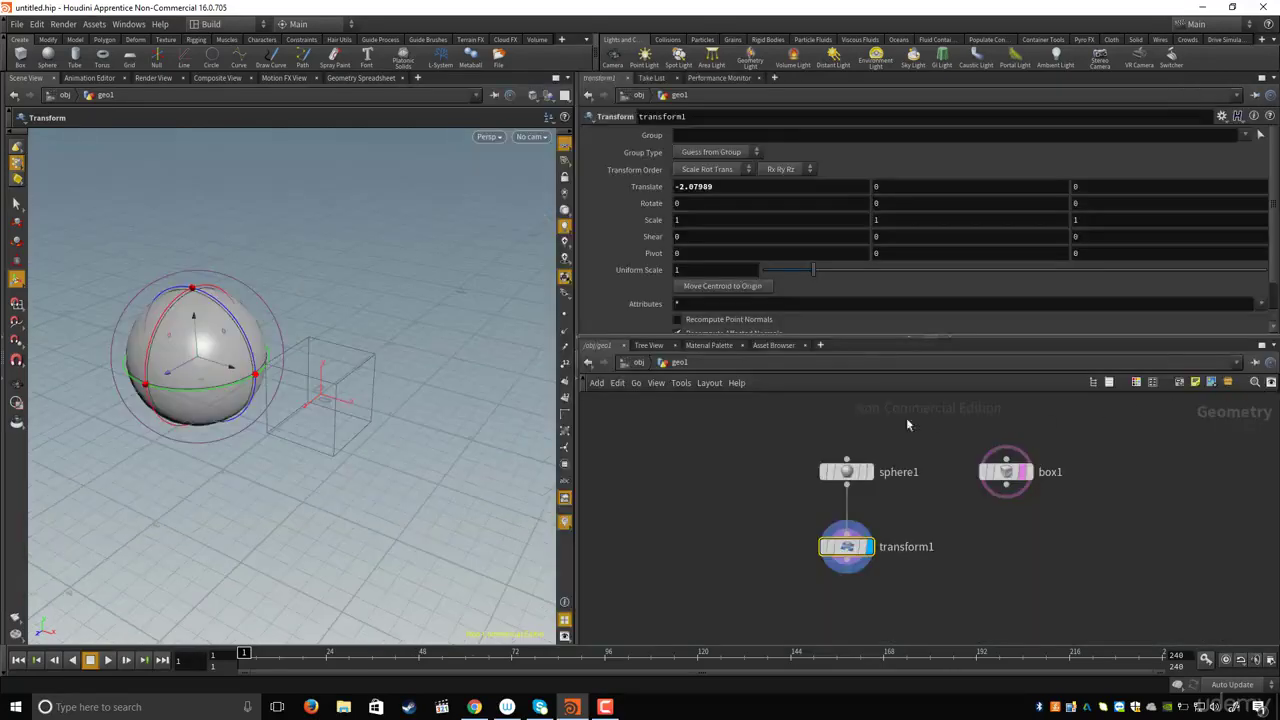
left_click(580, 360)
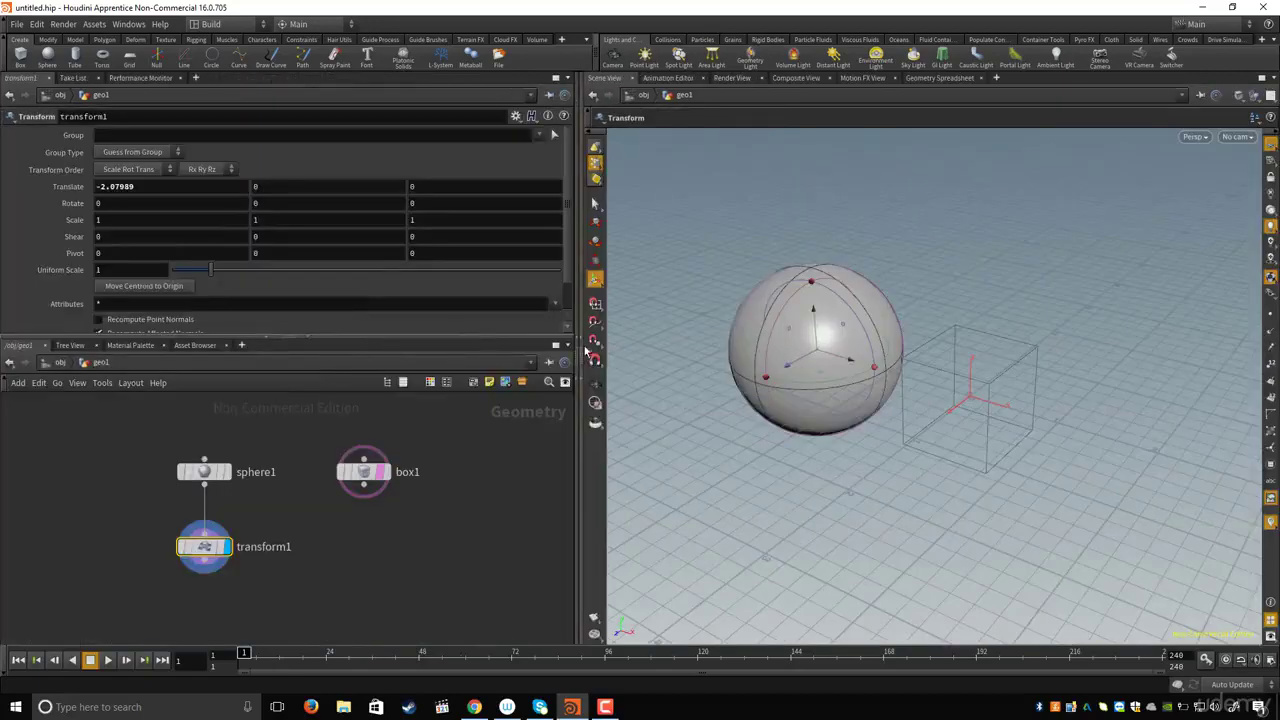
Step: Switch the right pane to a Tree View and split it to bring back the Scene View
left_click(583, 363)
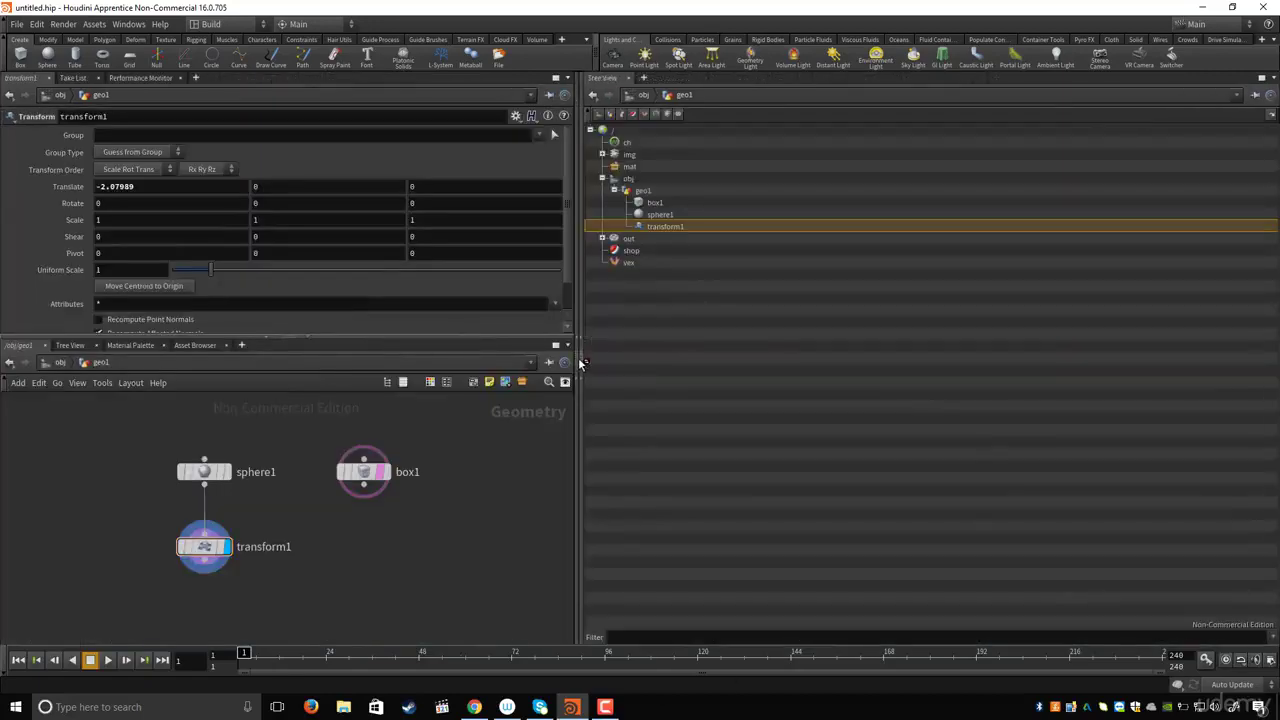
left_click(580, 362)
left_click(579, 362)
left_click(579, 361)
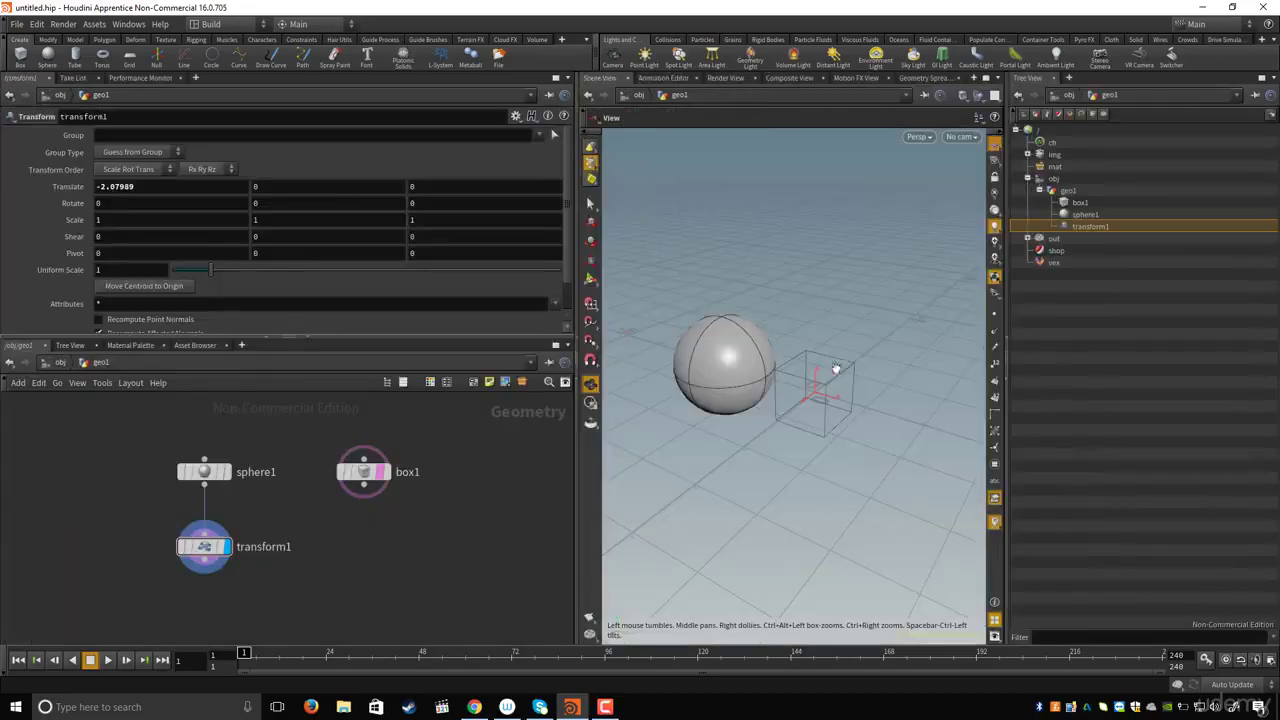
Step: Toggle the shelf and menu bar off and back on, then leave the playbar hidden
left_click(6, 53)
left_click(5, 27)
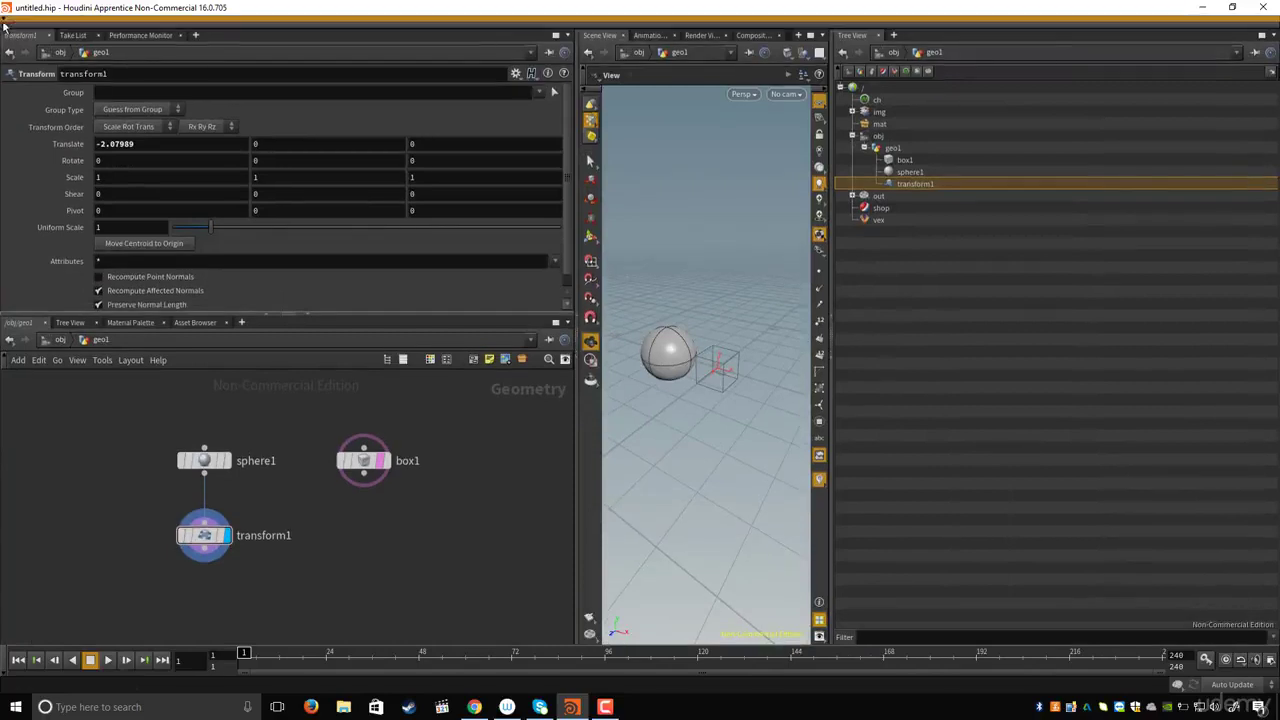
left_click(5, 24)
left_click(6, 37)
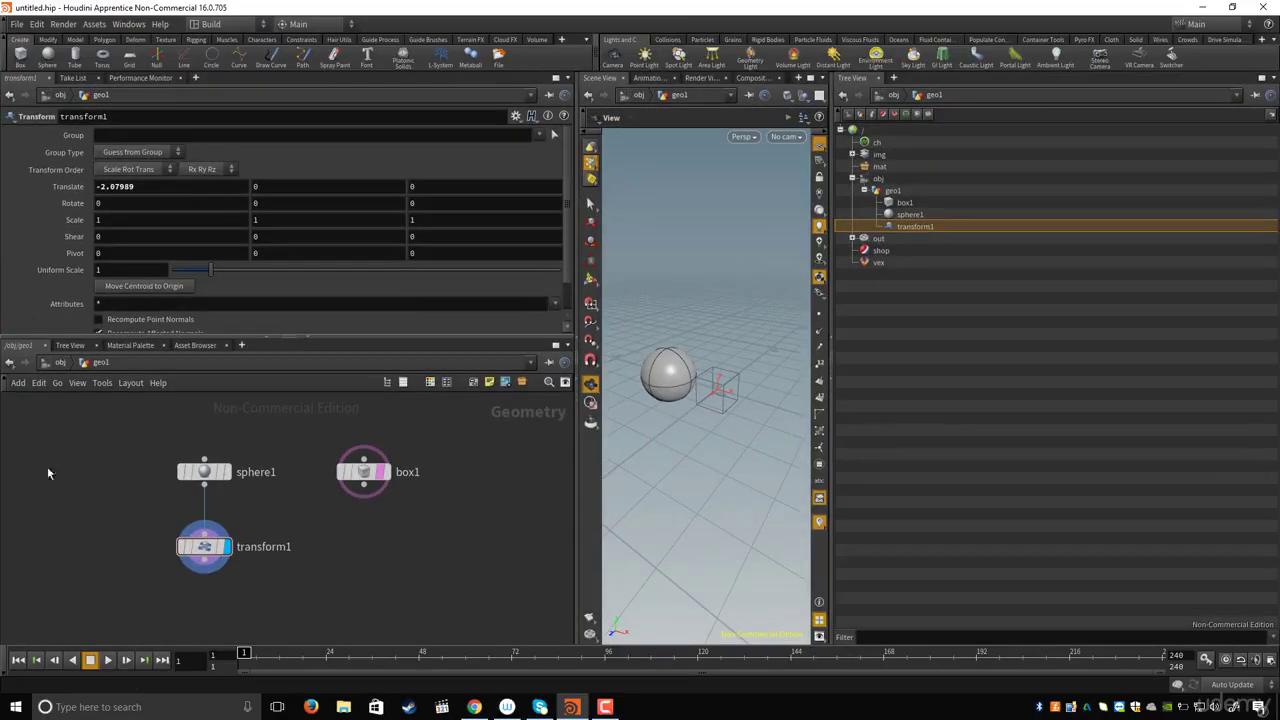
left_click(5, 668)
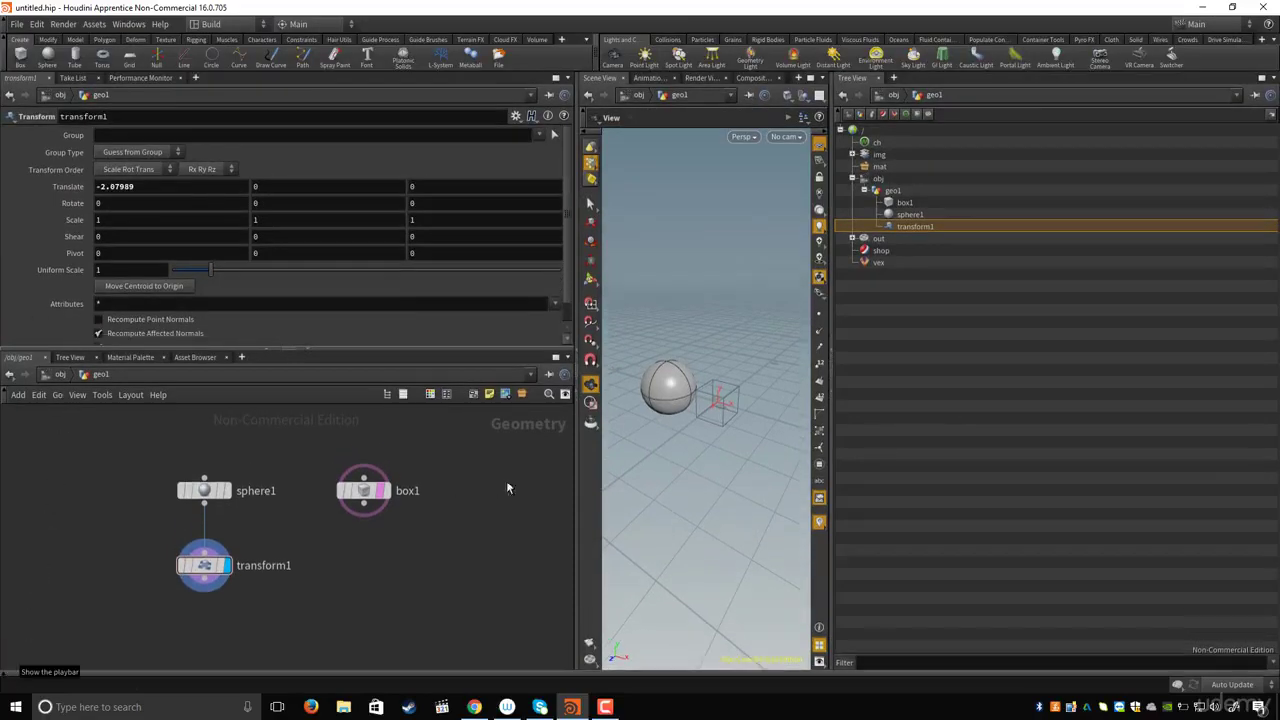
left_click(5, 672)
left_click(5, 660)
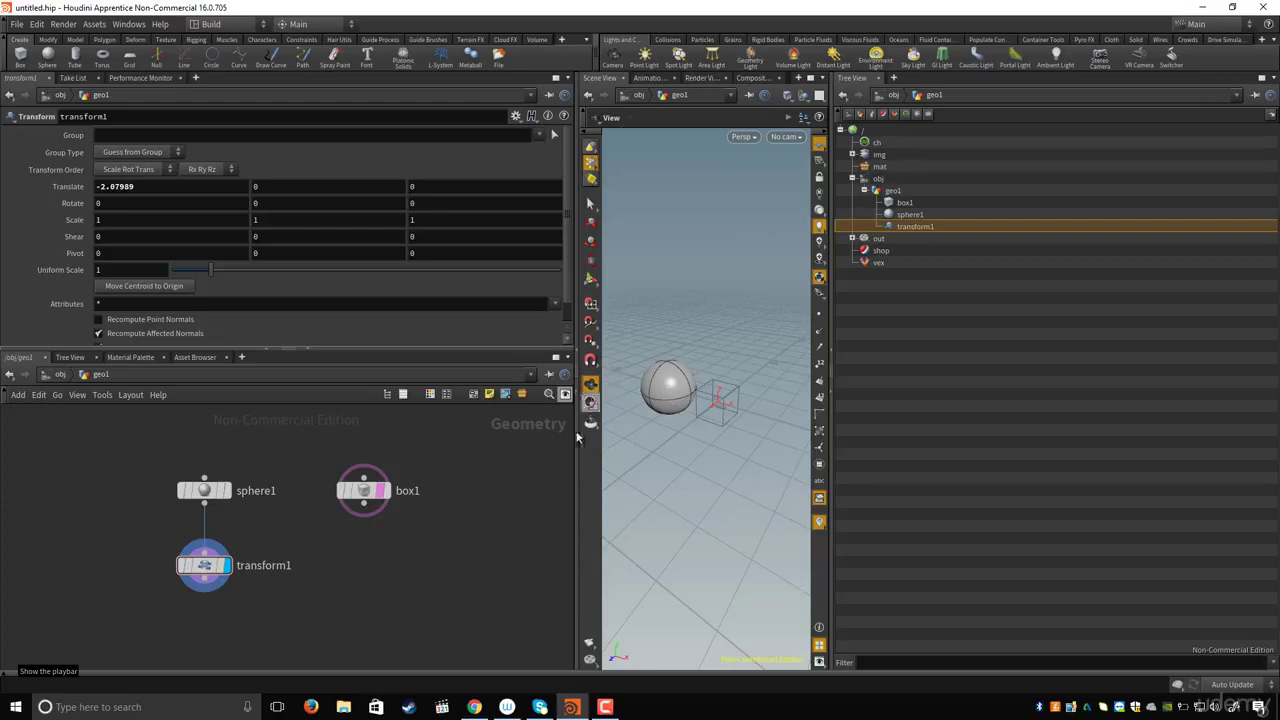
left_click(819, 413)
left_click(242, 25)
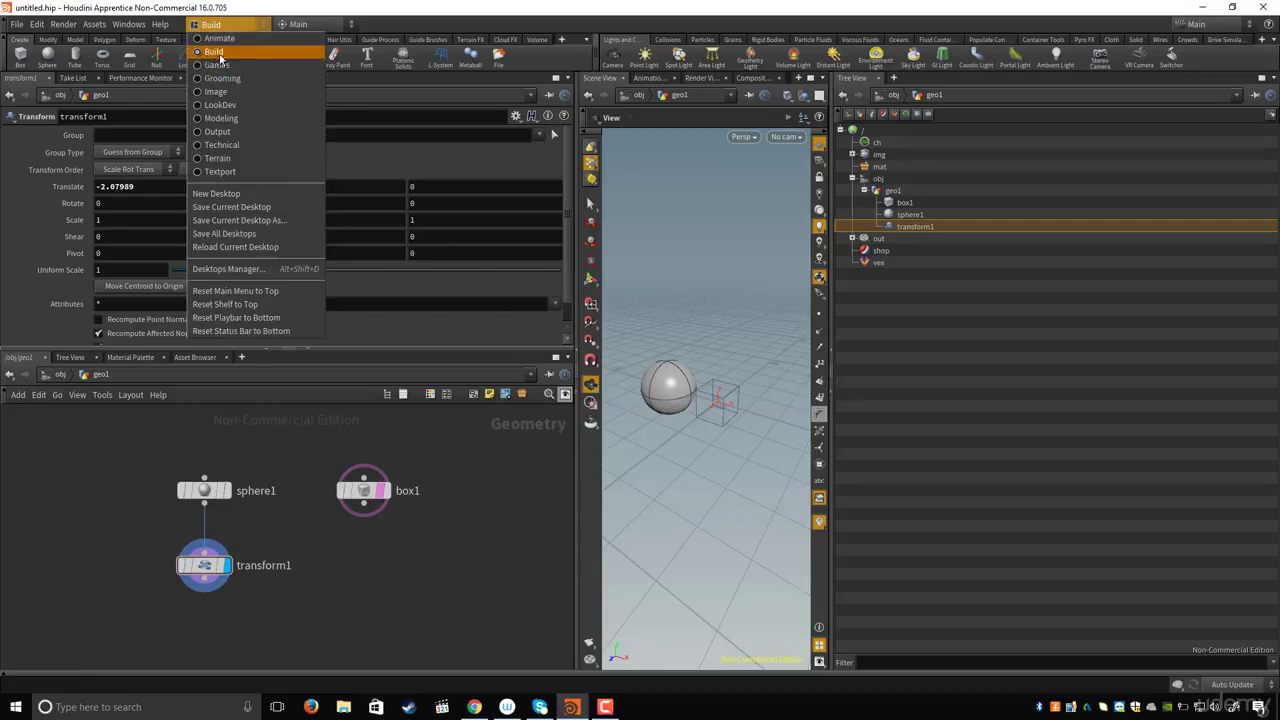
Step: Reload the Build desktop to return to its default layout with geo1 at obj level
left_click(218, 52)
left_click(226, 25)
left_click(210, 52)
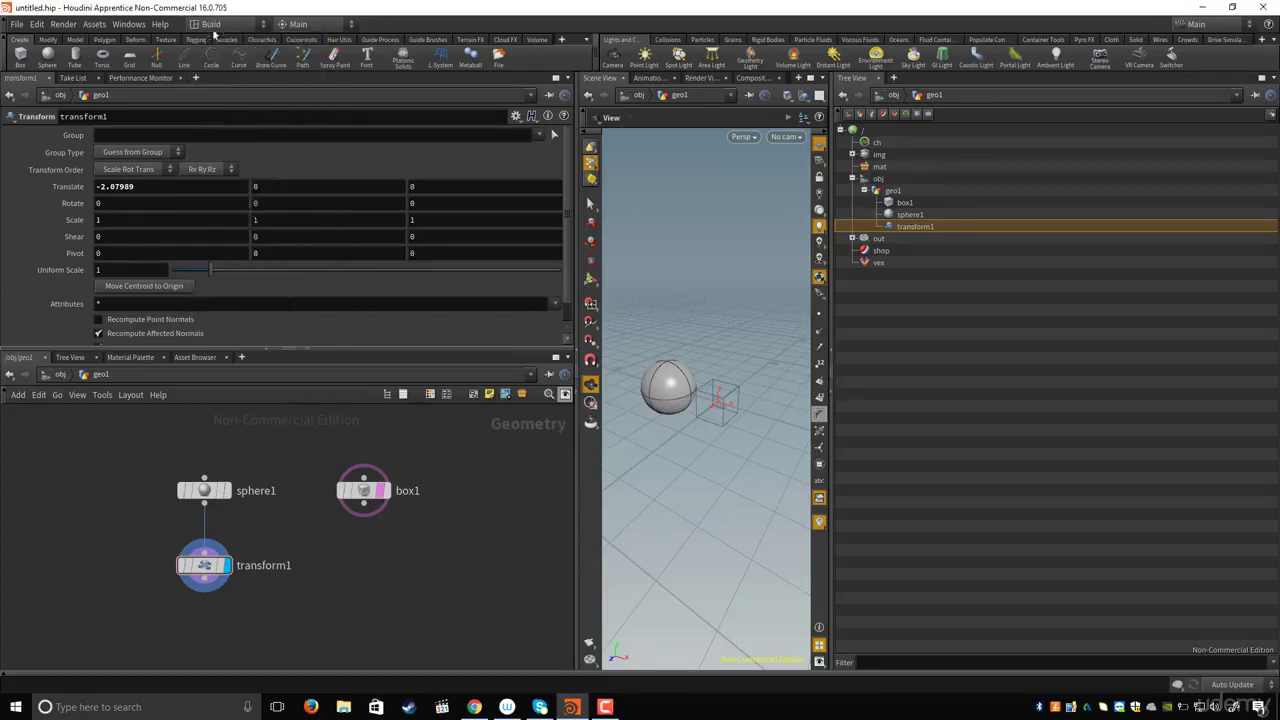
left_click(226, 25)
left_click(212, 52)
left_click(222, 27)
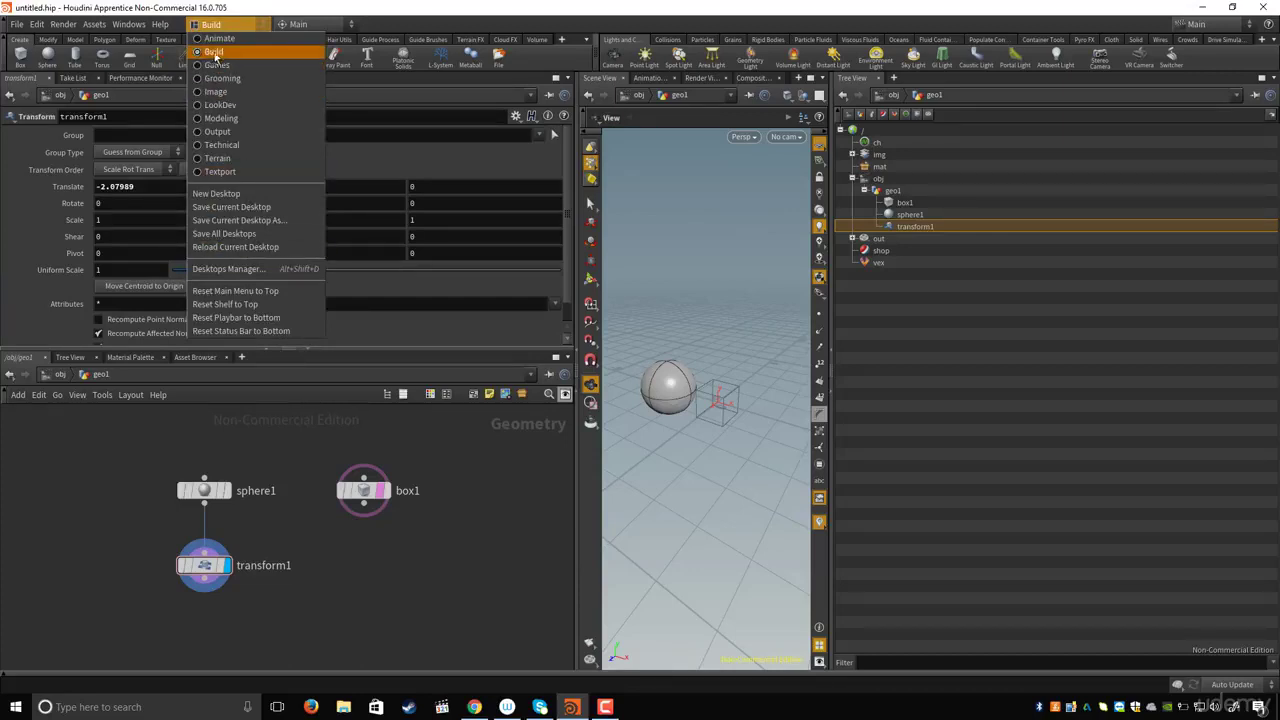
left_click(240, 249)
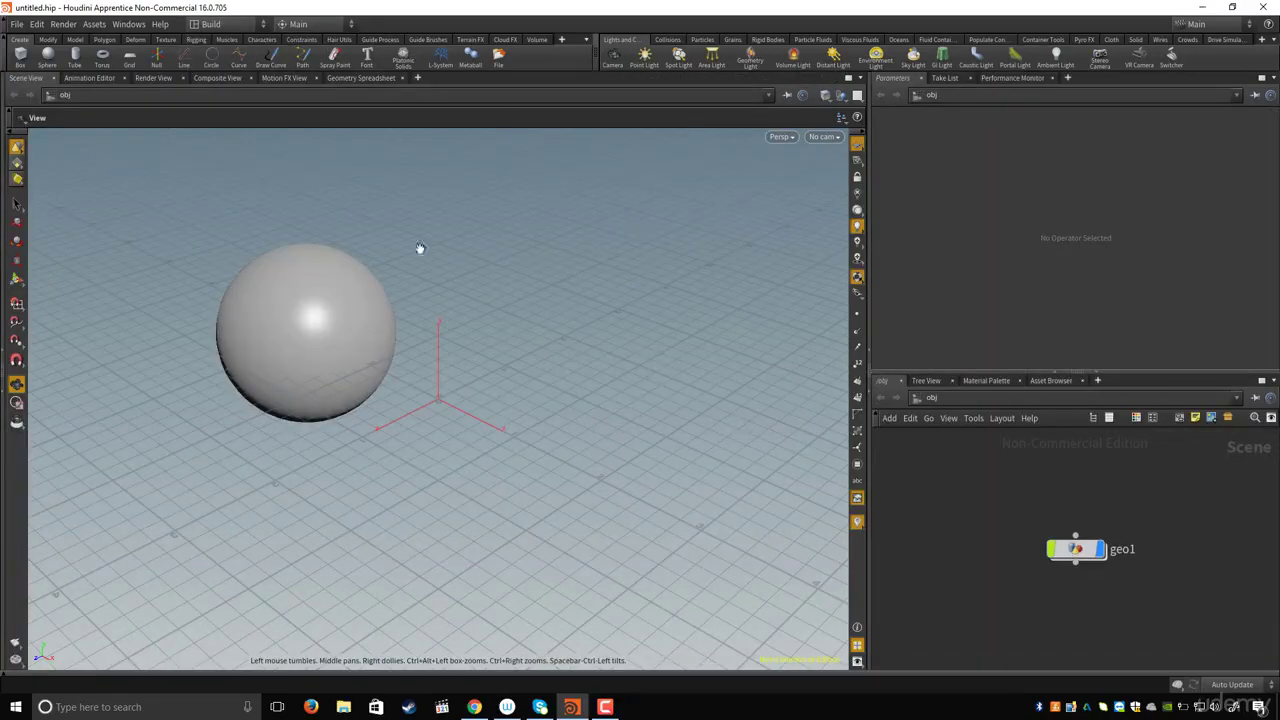
left_click(240, 25)
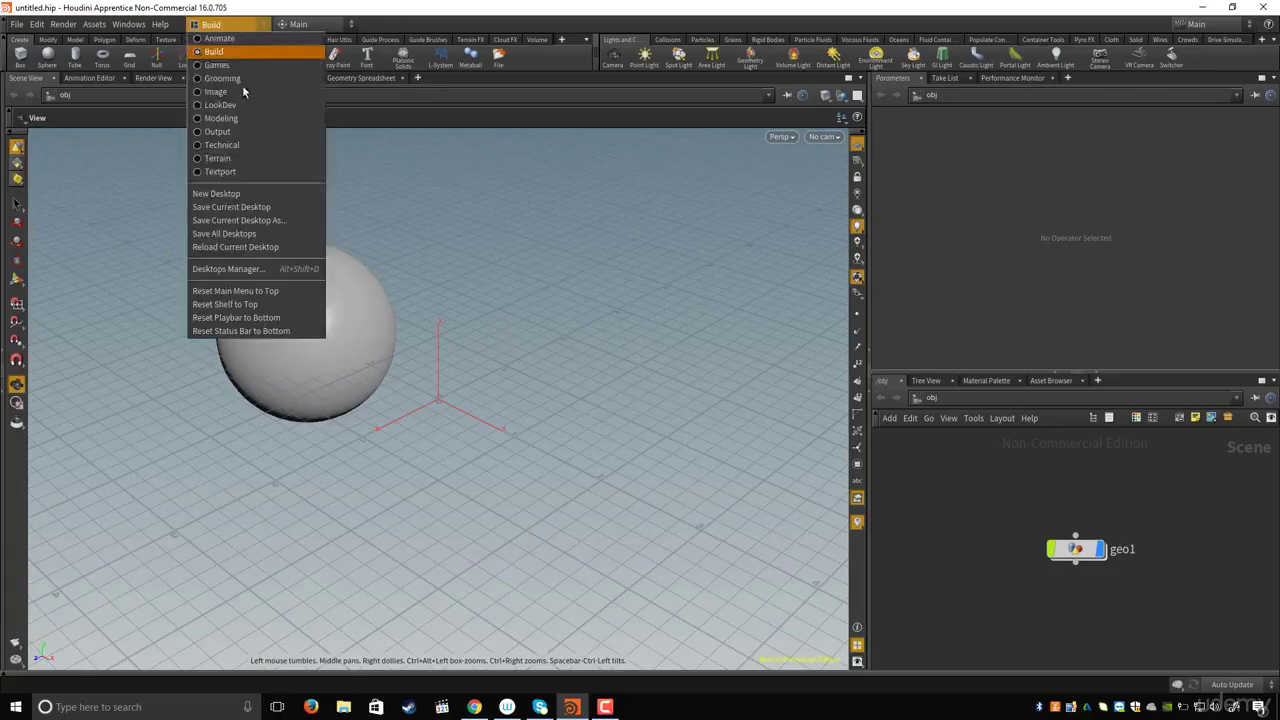
left_click(220, 39)
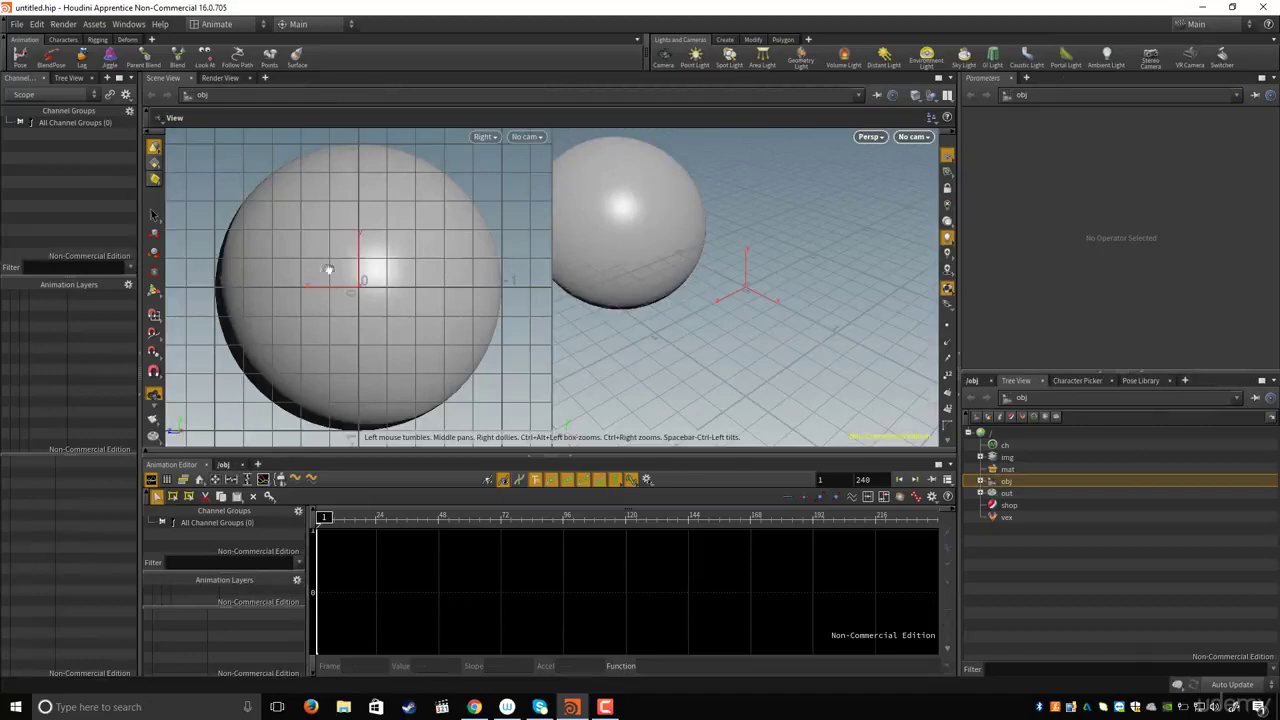
left_click(216, 24)
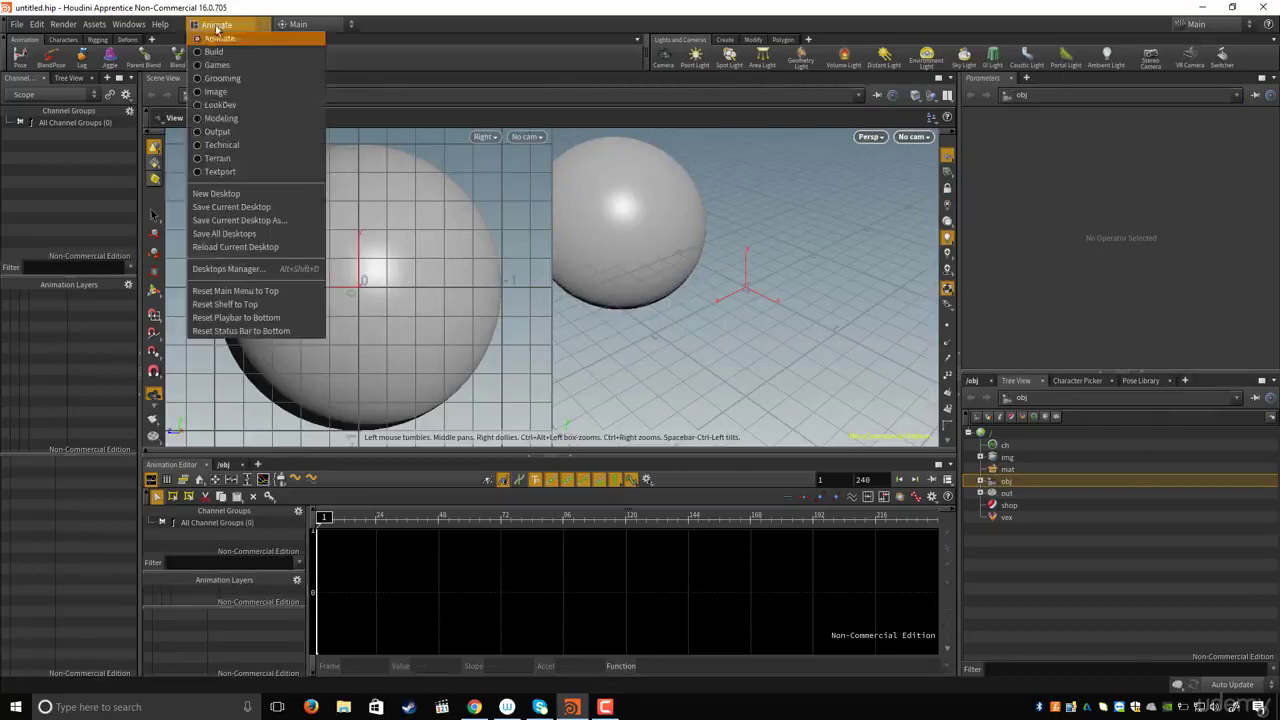
left_click(206, 121)
left_click(234, 25)
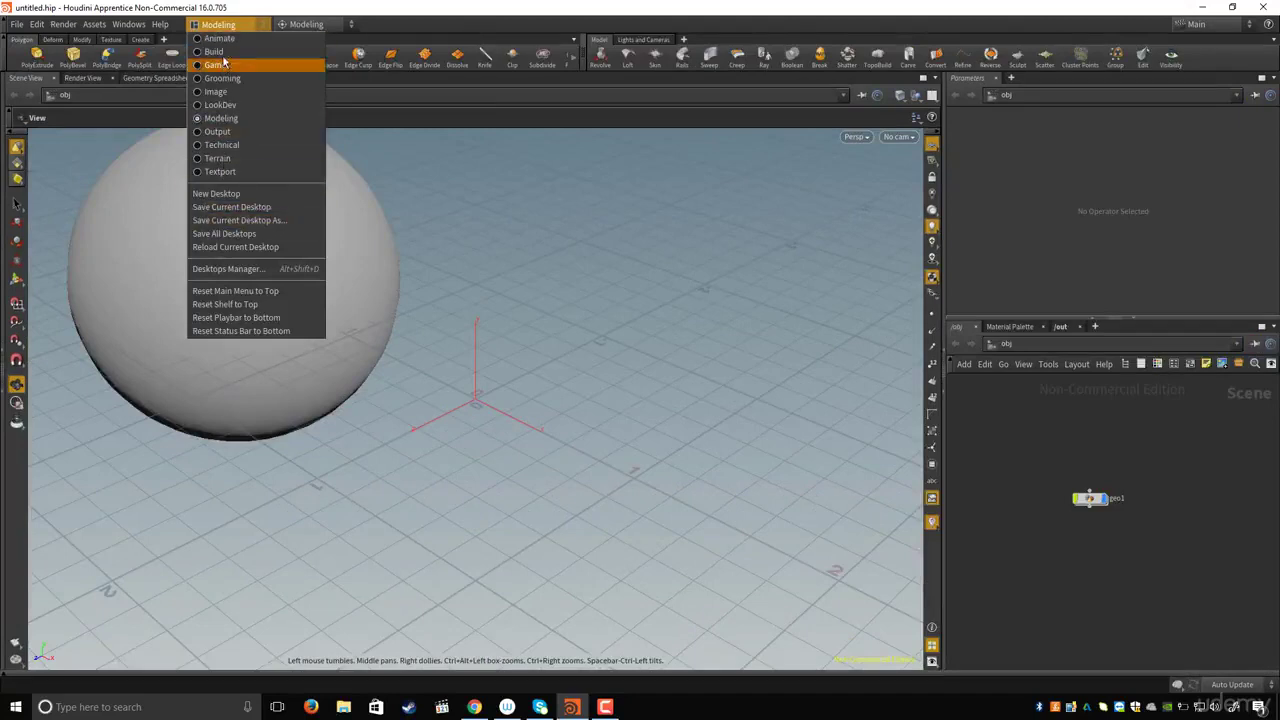
left_click(226, 52)
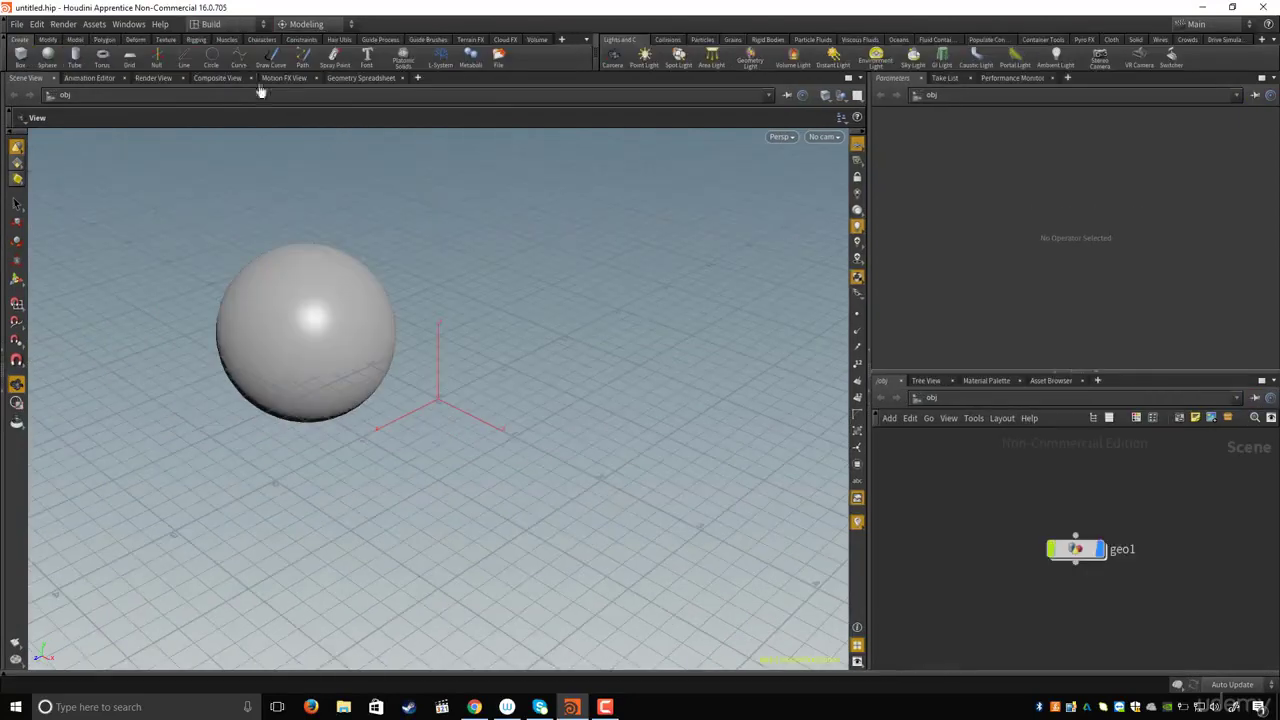